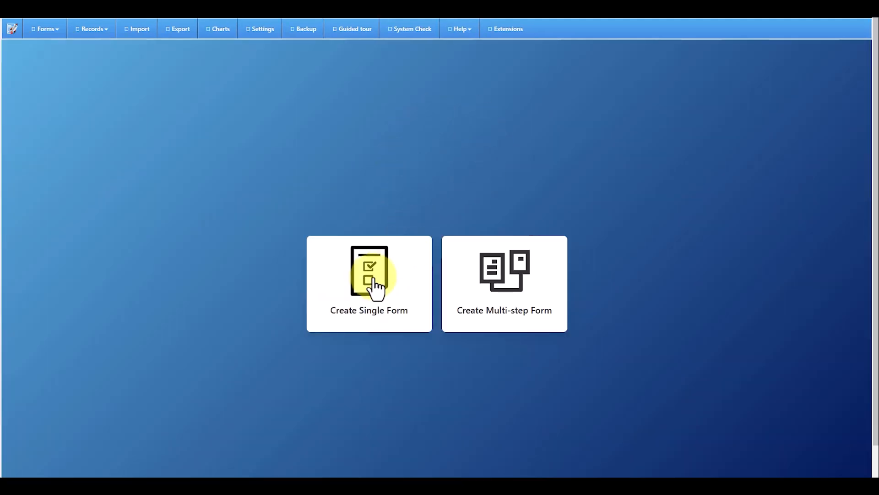
Browse the single form templates and examine the preview of the Wizard form template
scroll(414, 301, "down", 1)
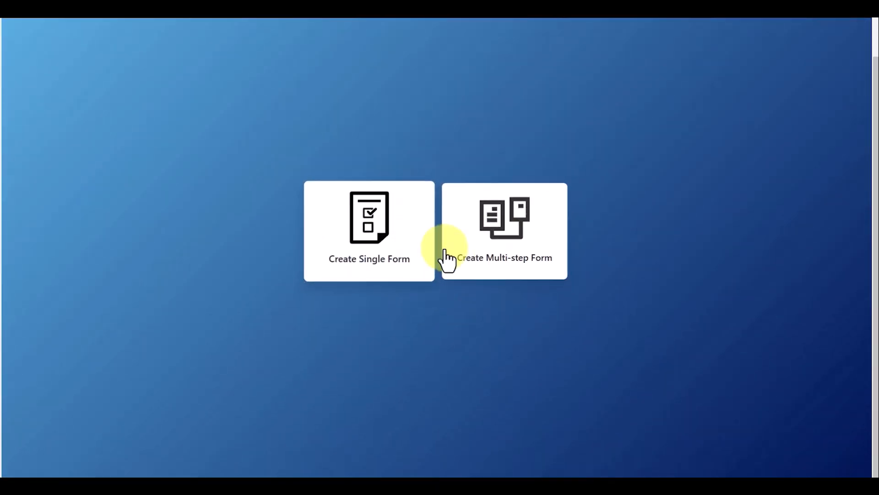
left_click(387, 254)
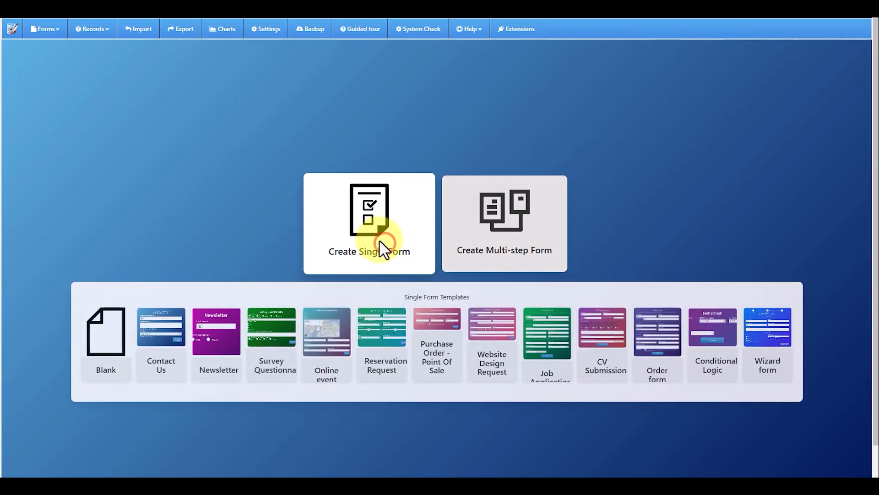
left_click(764, 337)
scroll(714, 299, "down", 4)
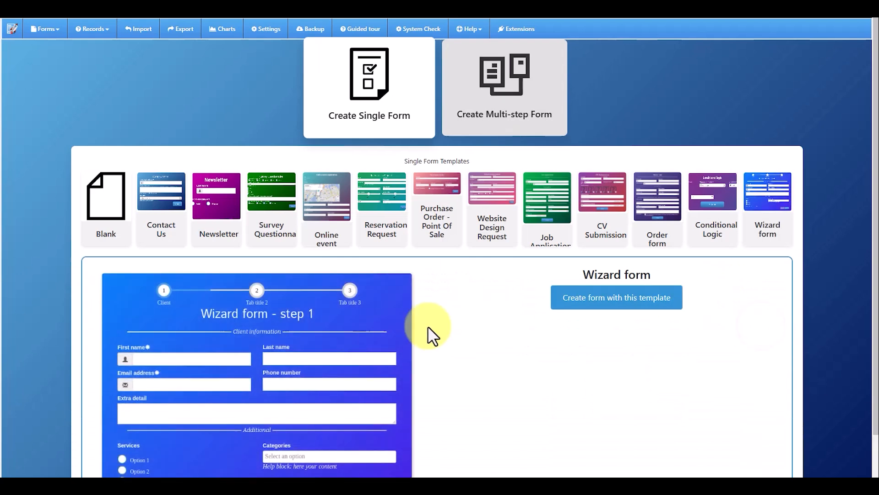
scroll(413, 353, "down", 1)
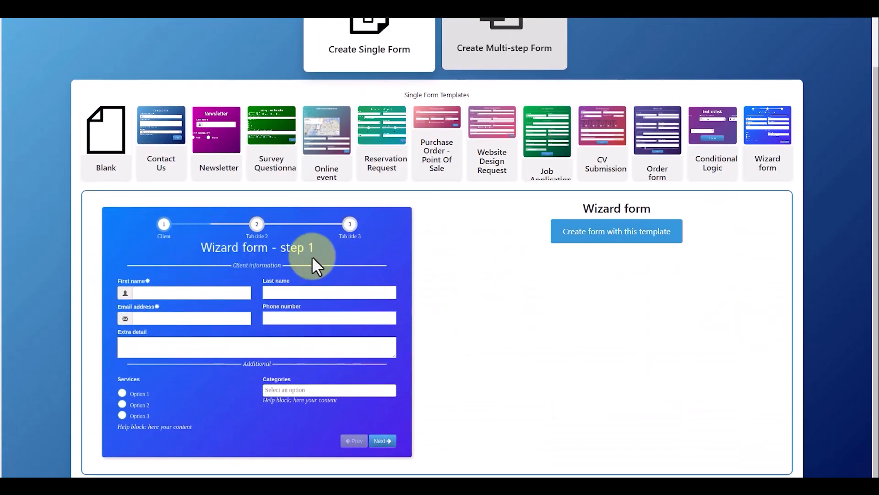
scroll(465, 295, "up", 2)
scroll(466, 295, "down", 2)
scroll(465, 295, "up", 2)
Choose the Employment template among the multi-step form templates and review its preview
left_click(490, 124)
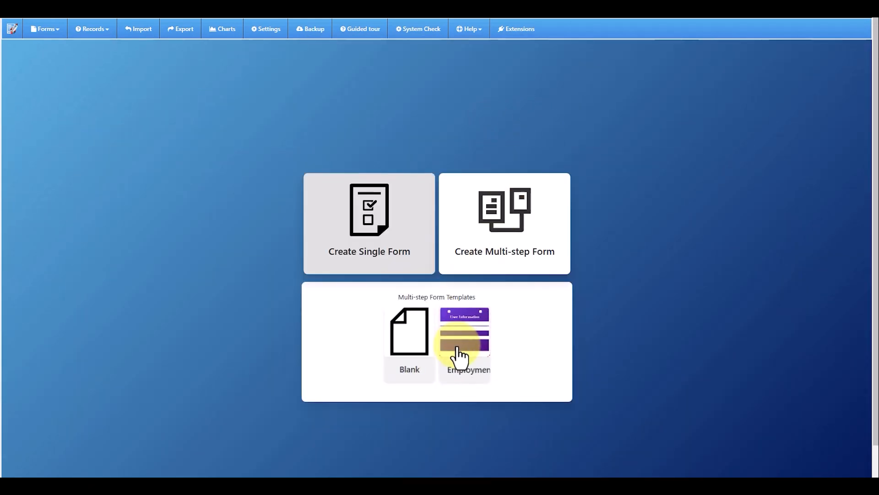
left_click(477, 376)
scroll(632, 294, "down", 3)
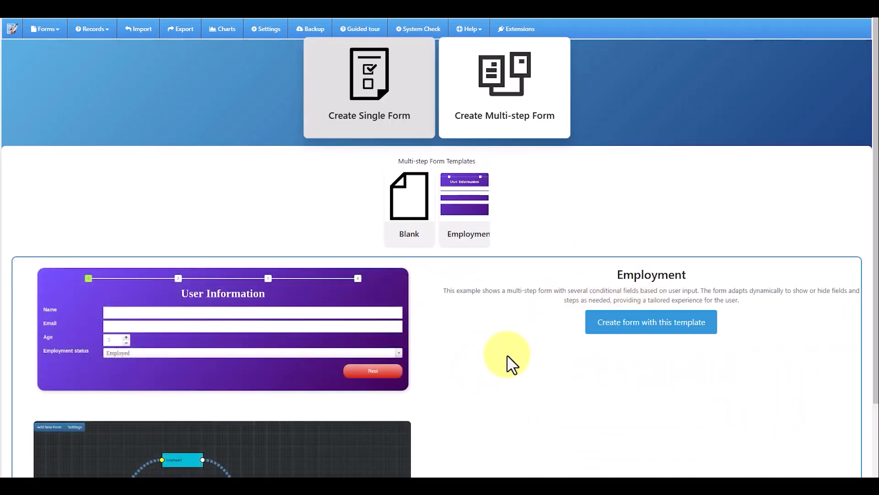
scroll(512, 323, "down", 2)
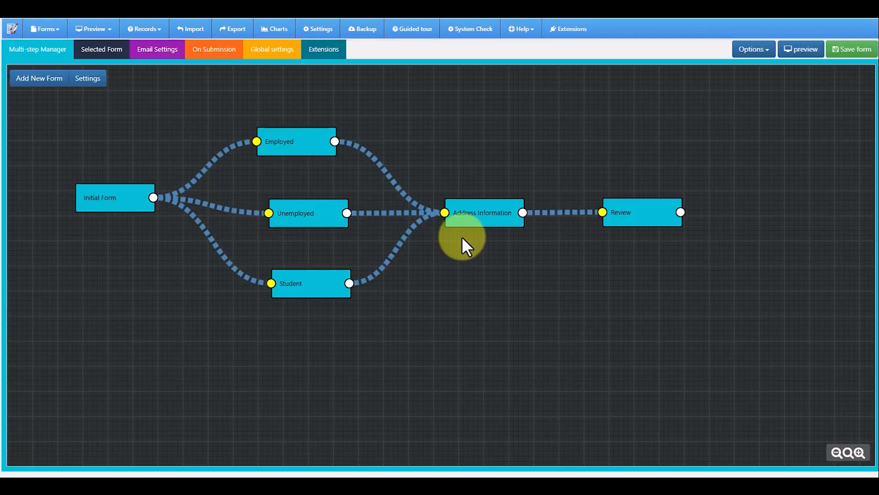
Rearrange the Initial Form, Employed and Unemployed boxes slightly in the multi-step flow diagram
left_click_drag(127, 194, 137, 214)
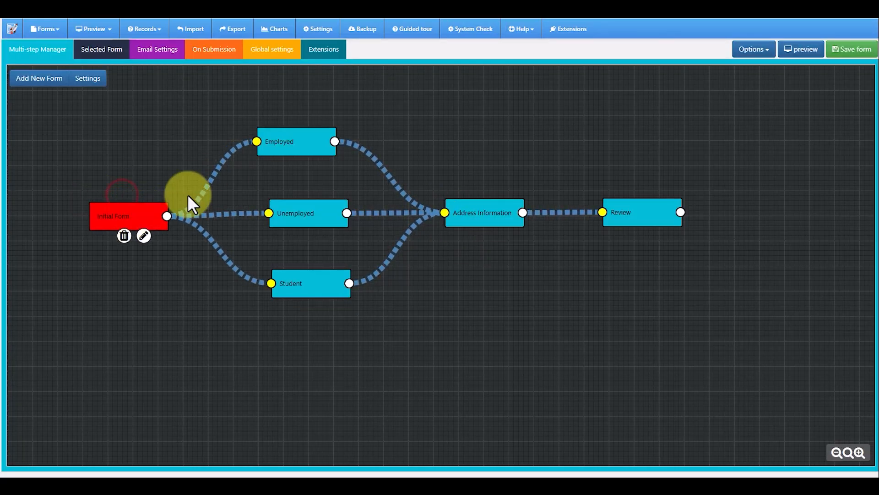
mouse_move(283, 145)
left_mouse_down()
mouse_move(304, 142)
mouse_move(295, 139)
left_mouse_up()
left_click_drag(126, 210, 123, 204)
left_click_drag(292, 212, 291, 215)
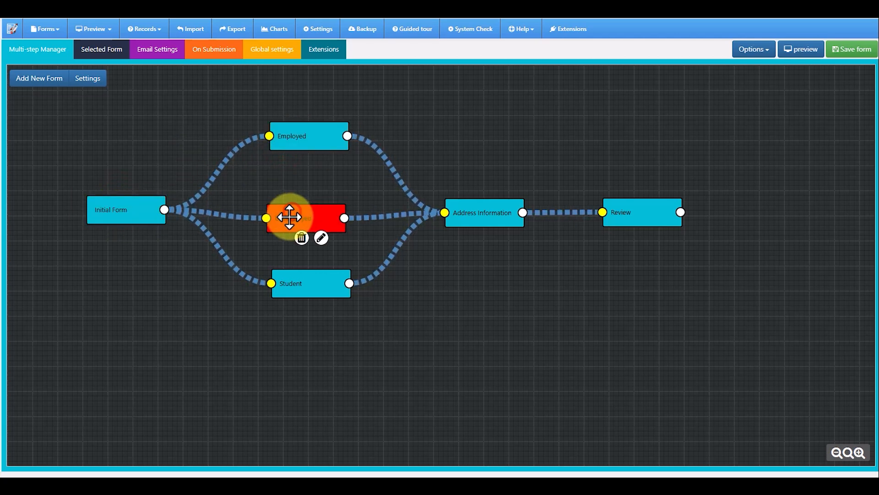
left_click_drag(297, 134, 302, 129)
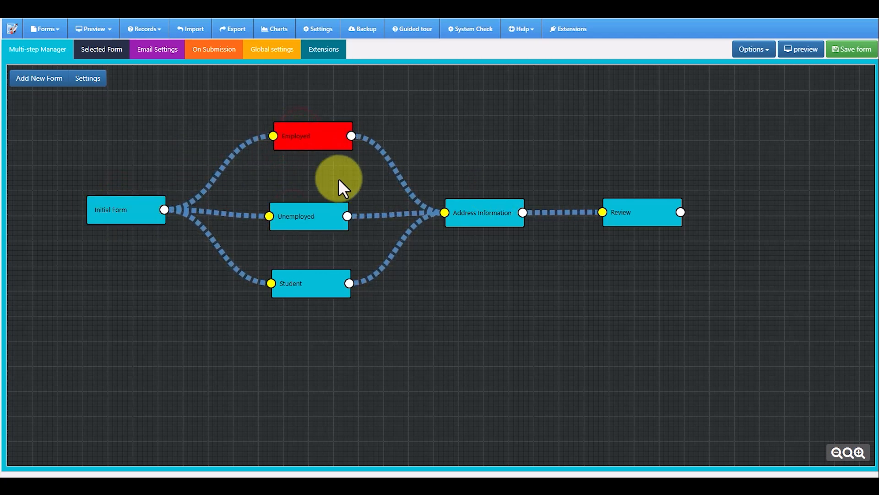
Examine the condition on the Initial Form to Employed connection and the employmentstatus field's options in the Initial Form
left_click(228, 163)
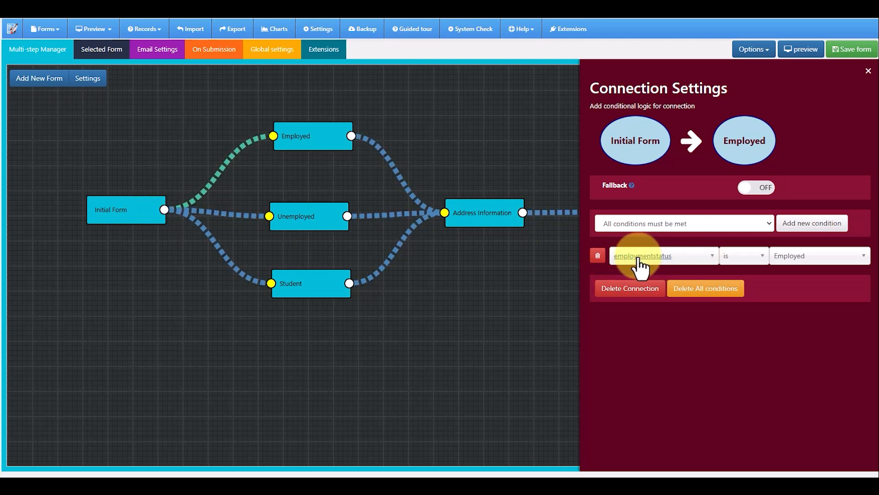
left_click(142, 222)
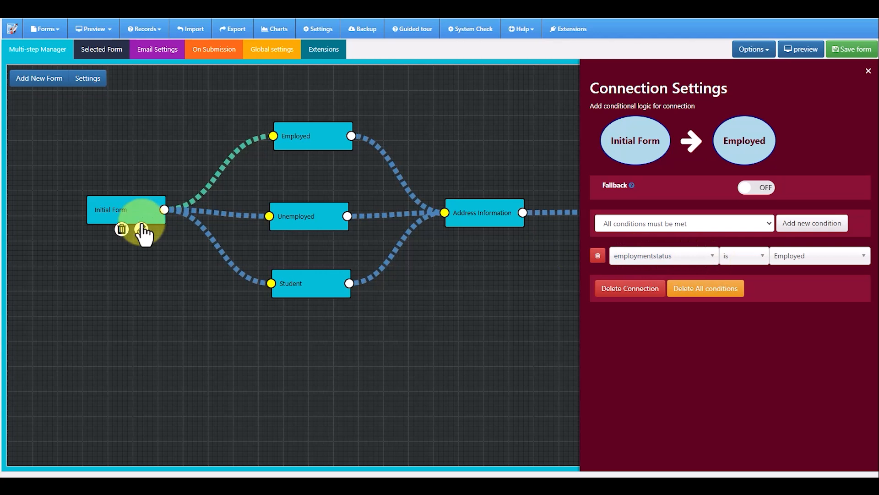
left_click(142, 226)
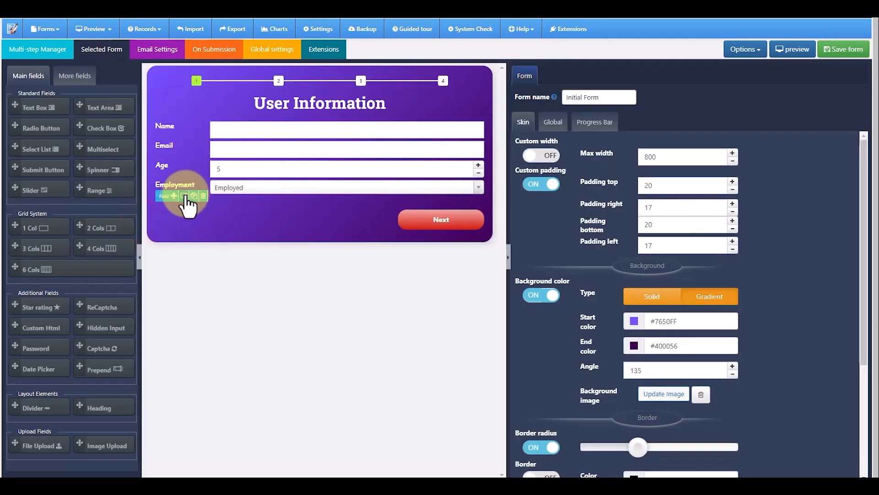
left_click(183, 196)
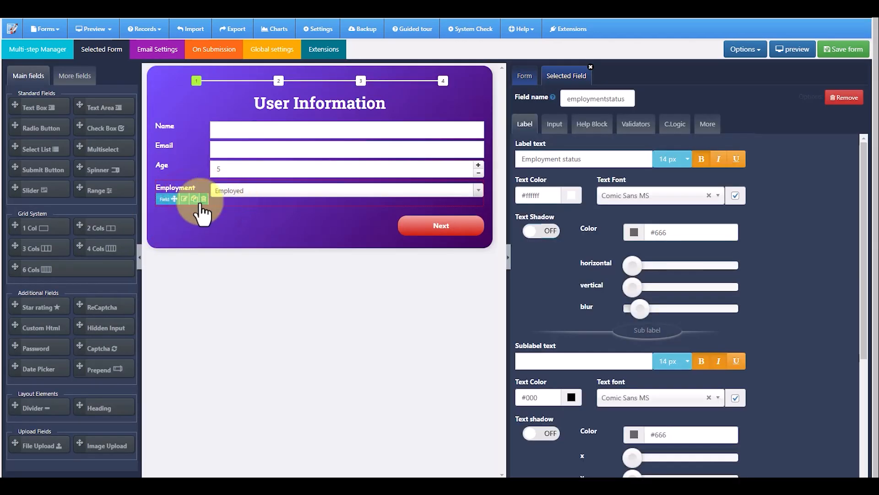
left_click(554, 123)
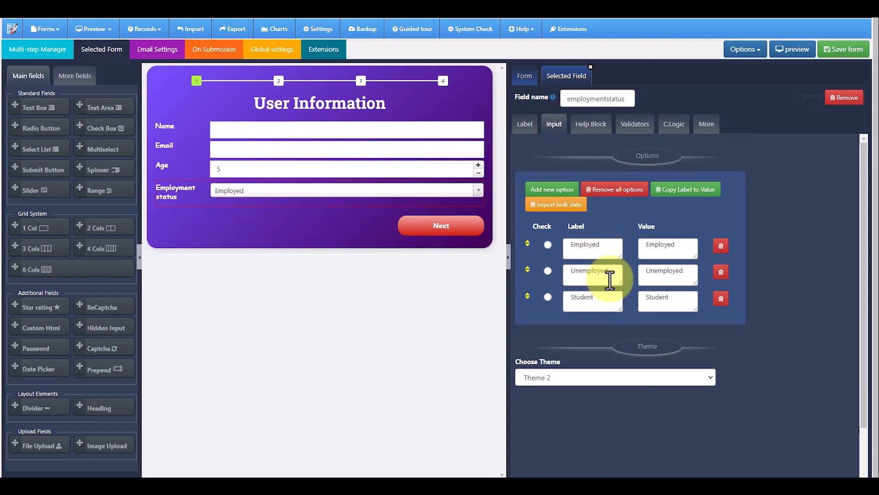
Review the conditions on the connections from Initial Form to Employed, Unemployed and Student in the flow diagram
left_click(52, 57)
left_click(222, 165)
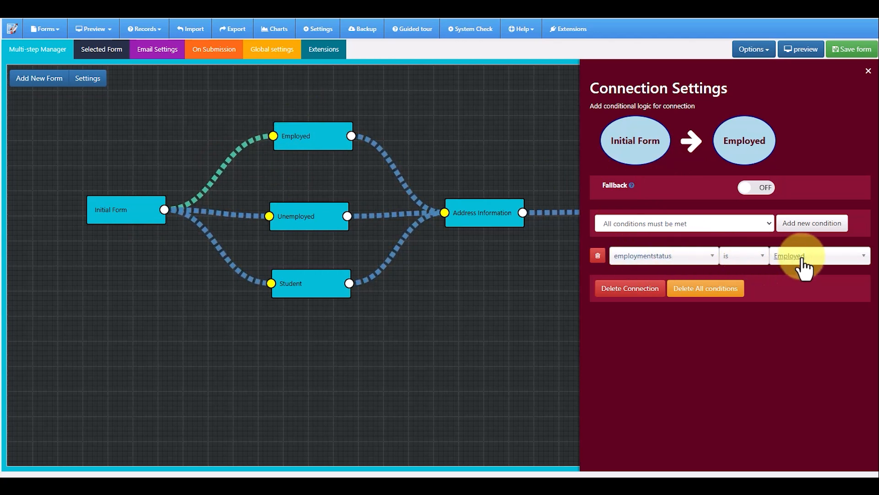
left_click(221, 213)
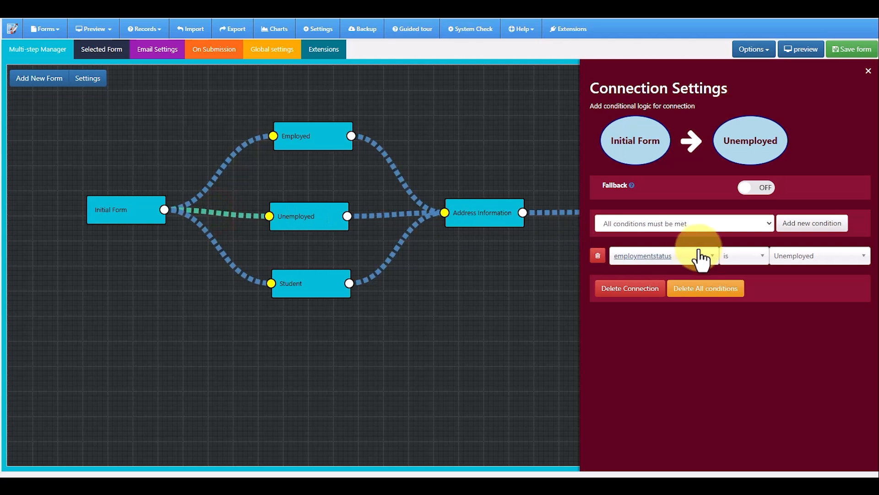
left_click(213, 243)
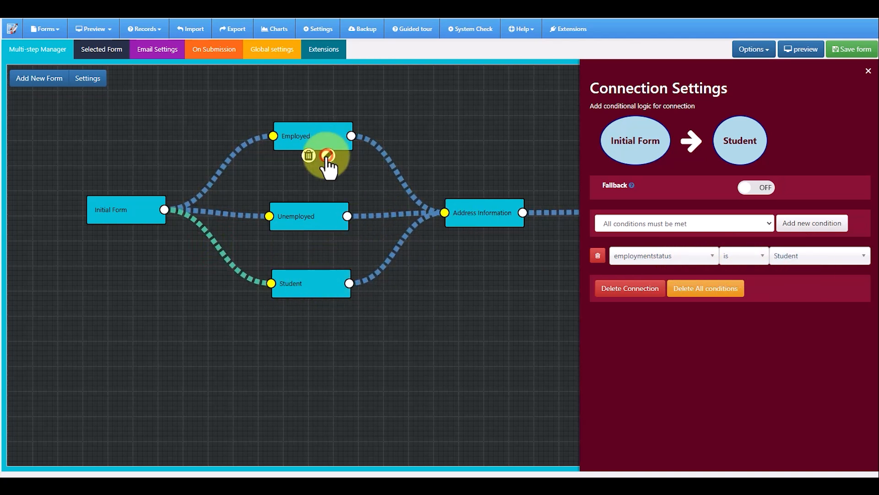
Look through the fields of the Employed, Unemployed and Student forms, returning to the flow diagram after each
left_click(328, 155)
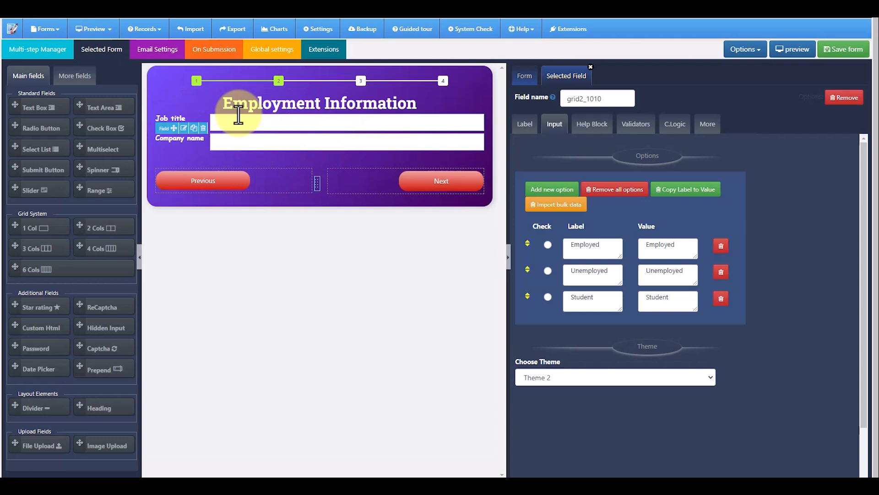
left_click(38, 49)
left_click(324, 235)
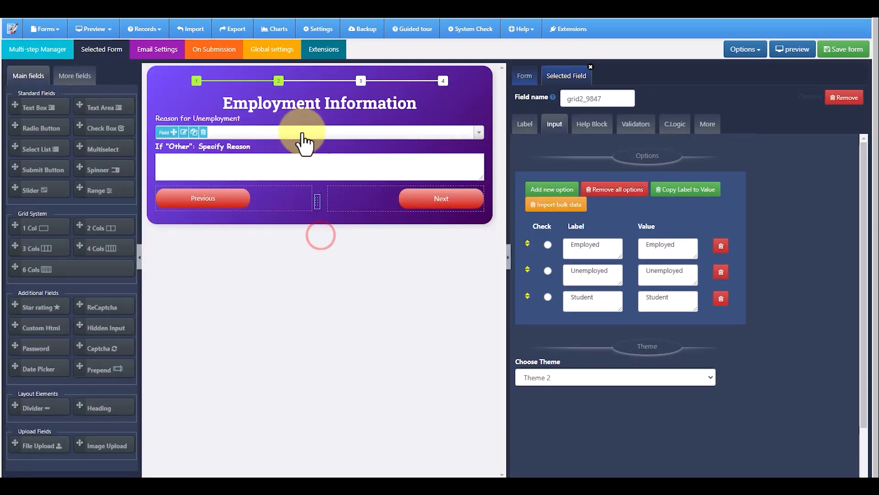
left_click(53, 52)
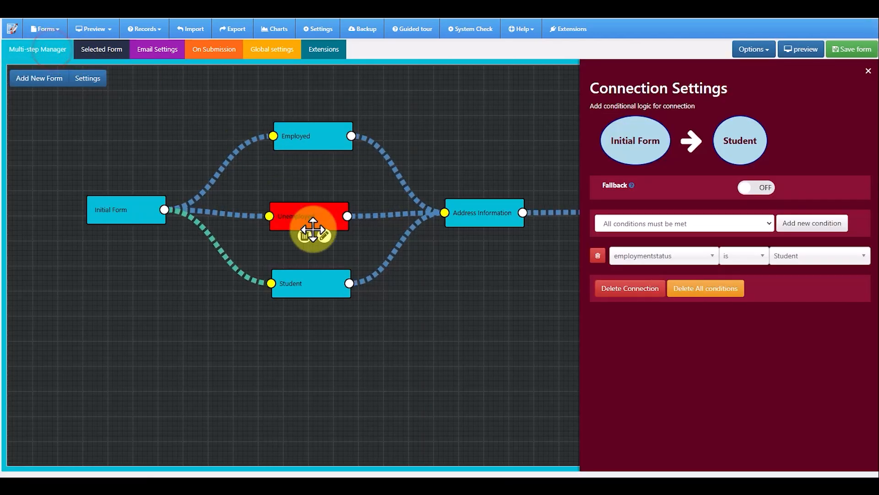
left_click(326, 302)
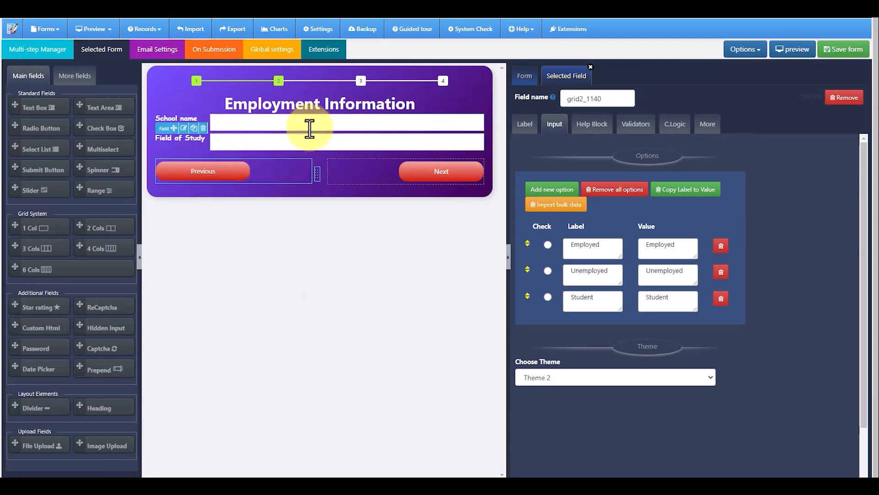
left_click(53, 51)
Close the connection settings and look at the fields of the Address Information and Review forms
mouse_move(481, 202)
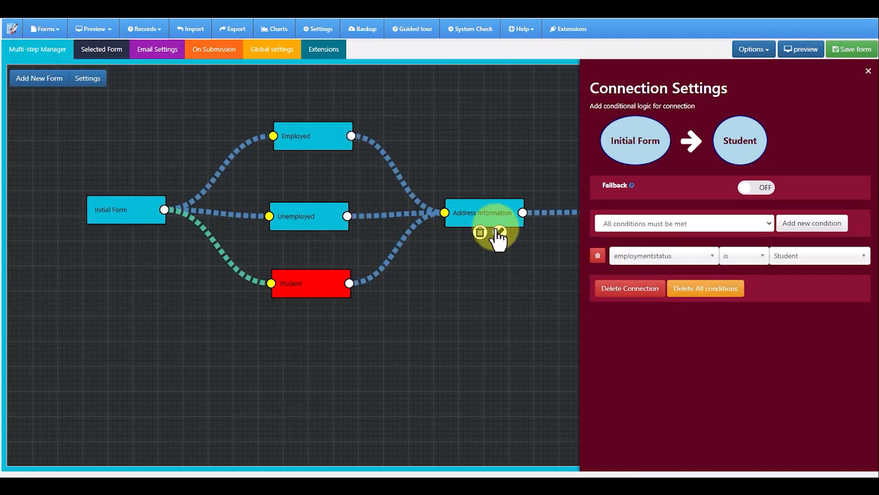
left_click(868, 70)
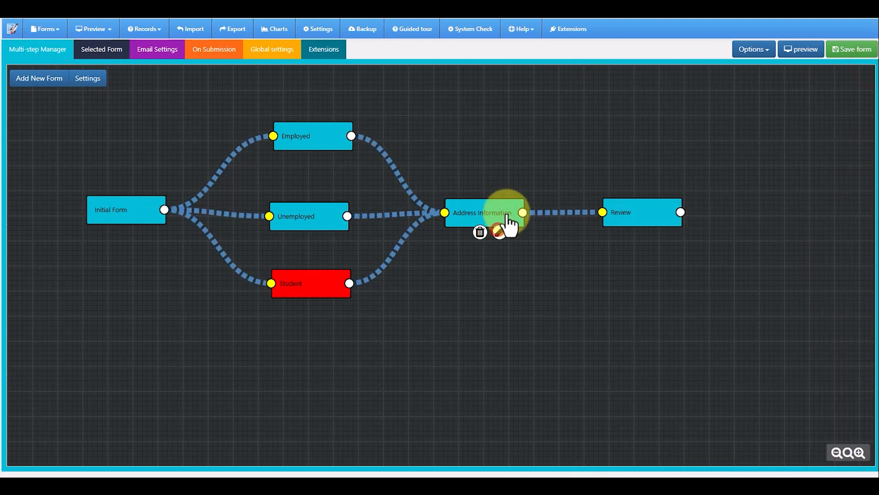
left_click(500, 232)
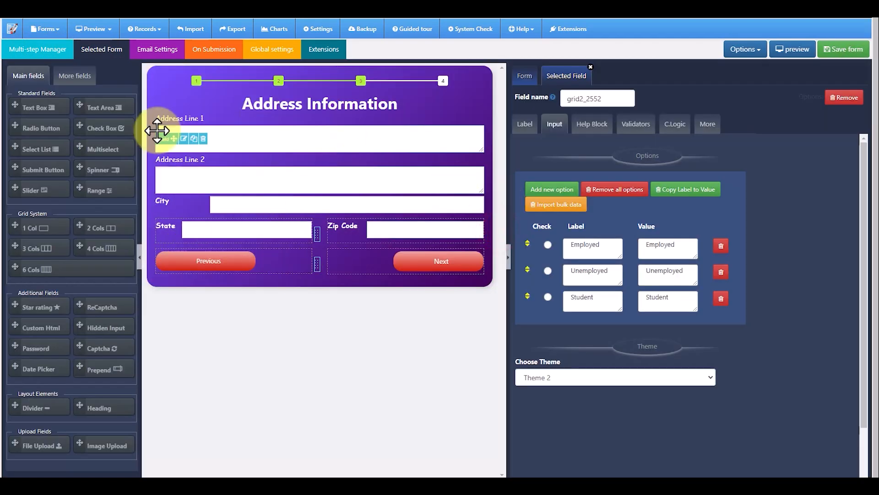
left_click(38, 48)
mouse_move(629, 212)
left_click(658, 232)
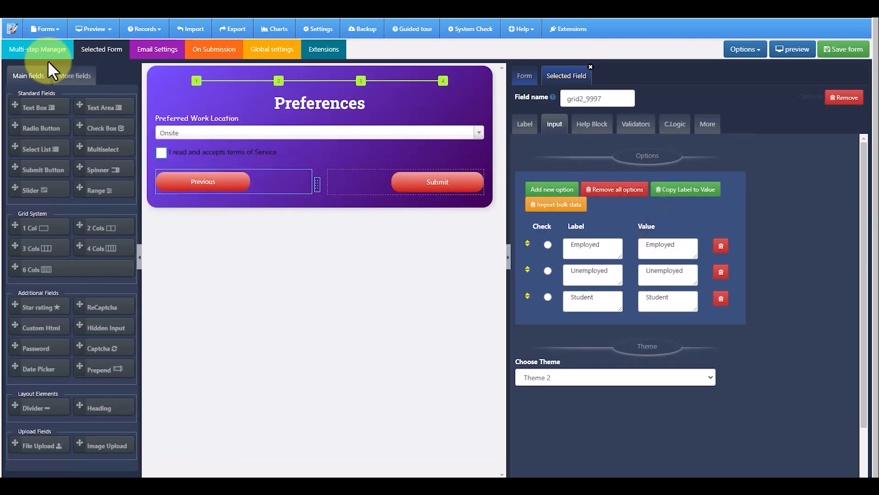
Return to the flow diagram, save the multi-step form and open its preview
left_click(36, 50)
left_click(855, 49)
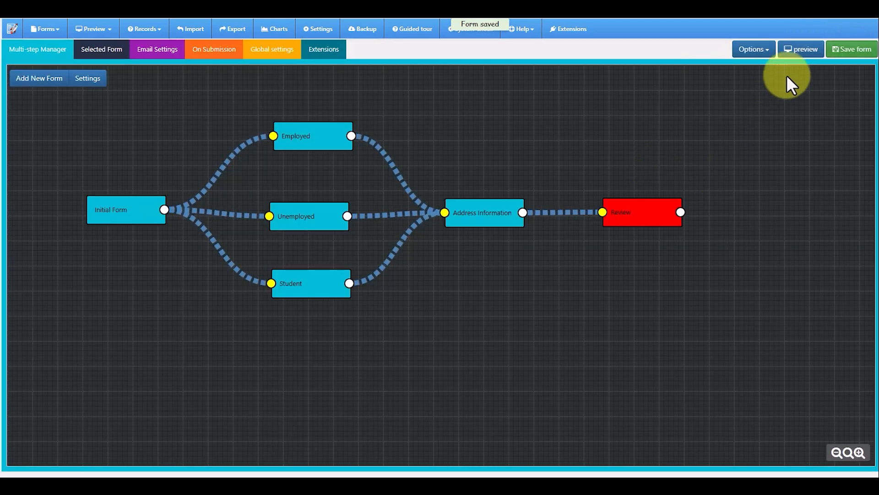
left_click(801, 51)
Fill in a sample name and e-mail in the preview, set Employment status to Student and advance to step 2
left_click(238, 122)
type("asdfasdf")
left_click(629, 206)
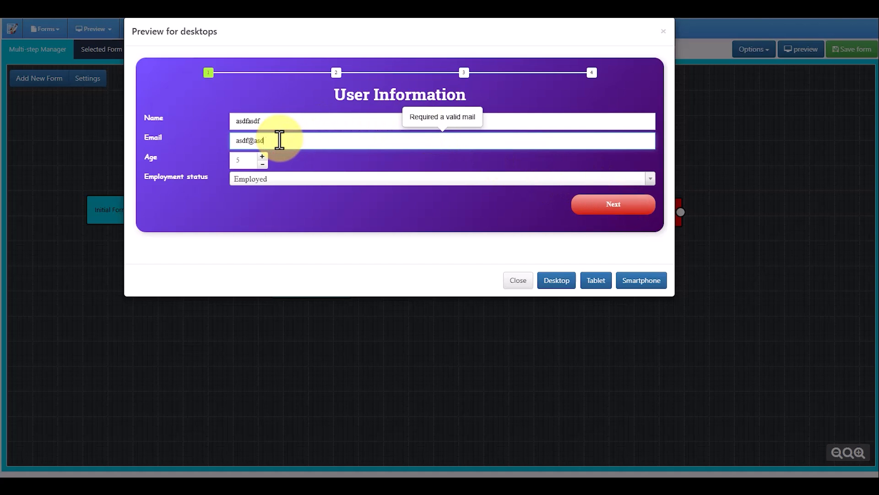
left_click(287, 183)
left_click(275, 235)
left_click(603, 207)
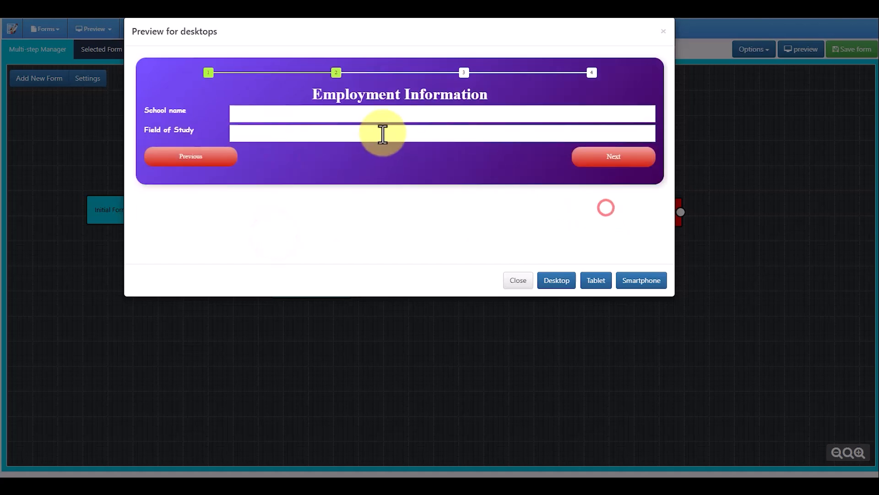
Go back to the User Information step, set Employment status to Employed and test advancing to step 2
left_click(185, 165)
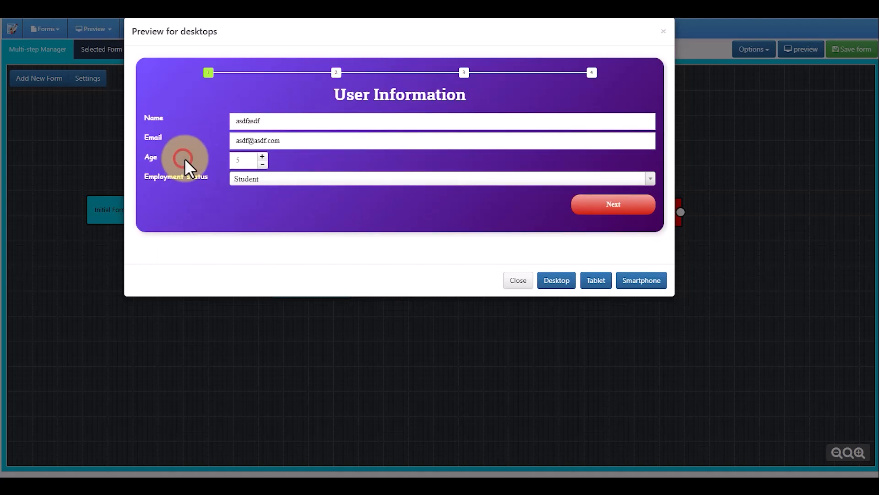
left_click(589, 201)
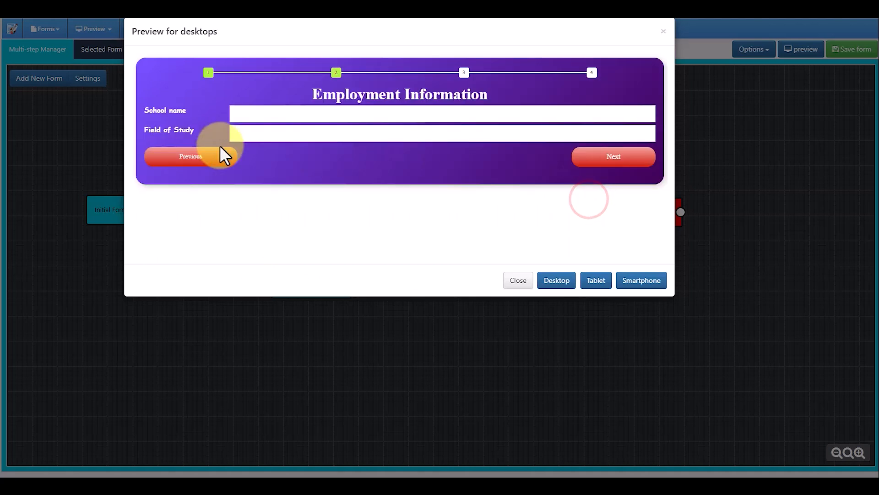
left_click(181, 158)
left_click(263, 176)
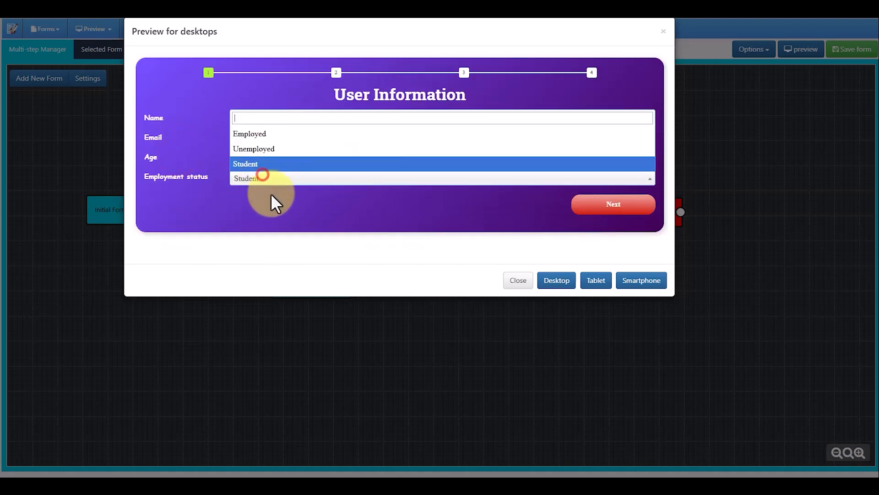
left_click(267, 179)
left_click(265, 177)
left_click(269, 134)
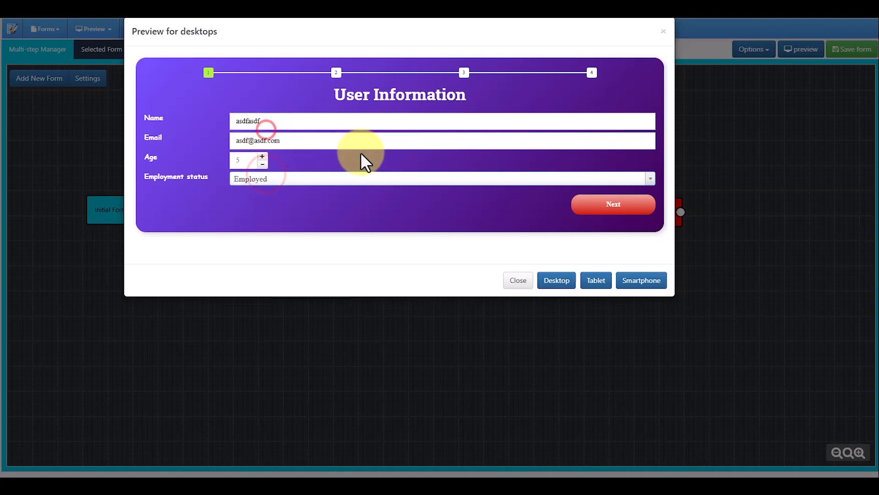
left_click(595, 200)
Return to the User Information step, switch Employment status back to Student and advance again
left_click(179, 162)
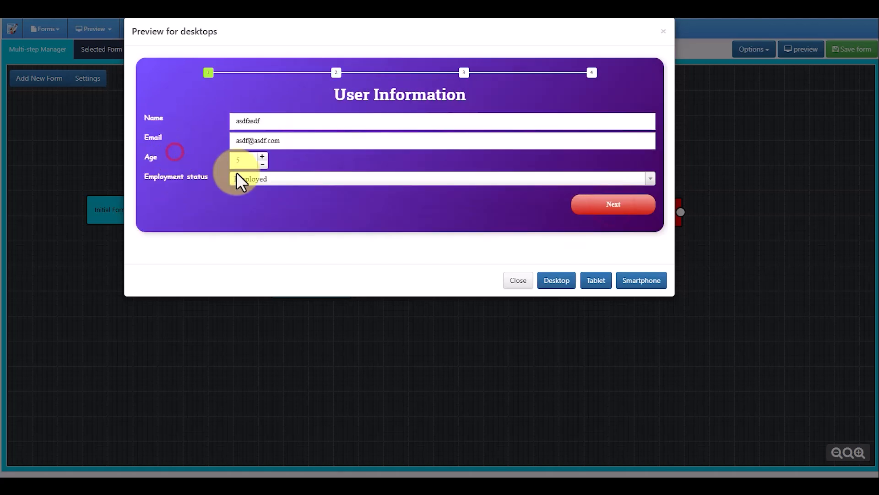
left_click(264, 180)
left_click(259, 180)
left_click(597, 205)
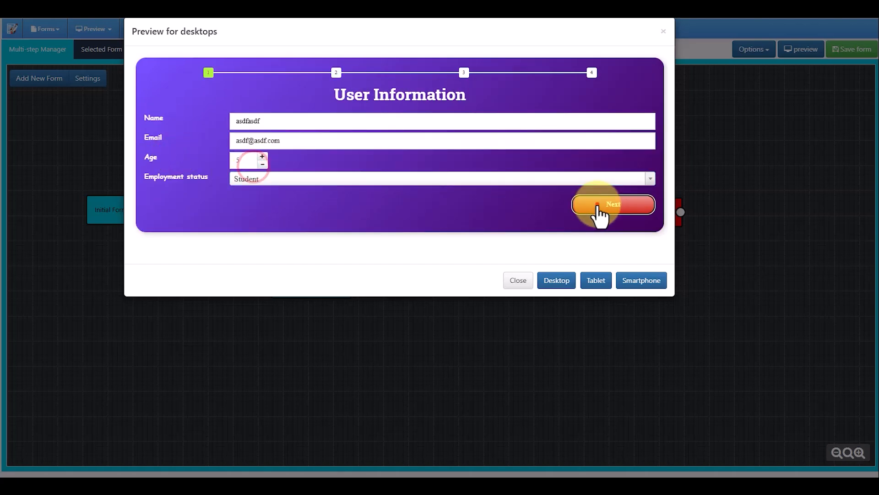
Return to User Information, close the preview and review the conditions on the Initial Form's connections to Student, Unemployed and Employed
left_click(185, 161)
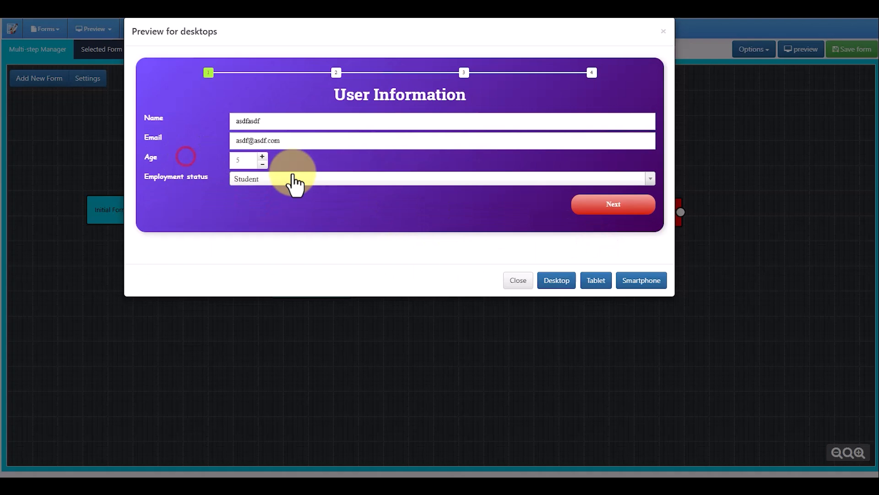
left_click(518, 280)
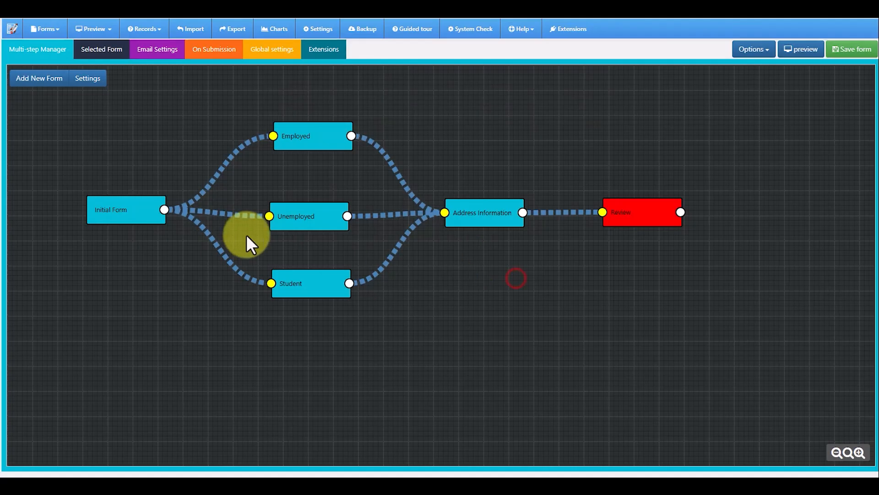
left_click(210, 238)
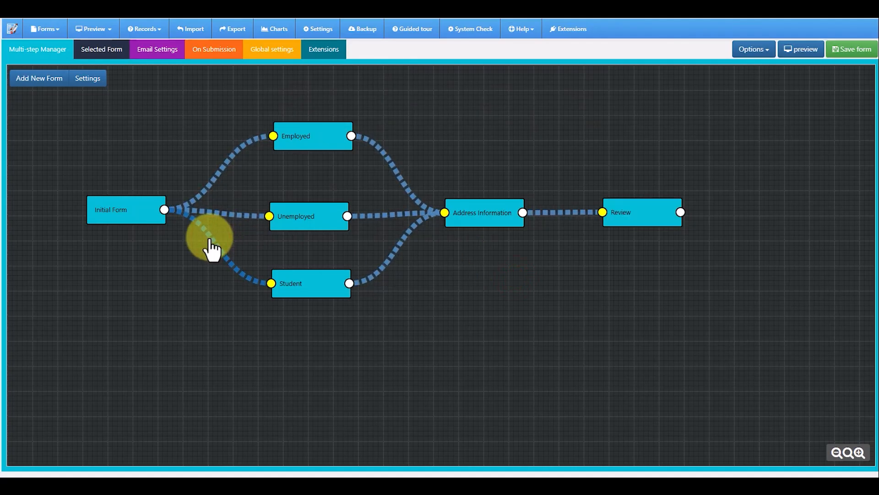
mouse_move(279, 229)
left_click(223, 214)
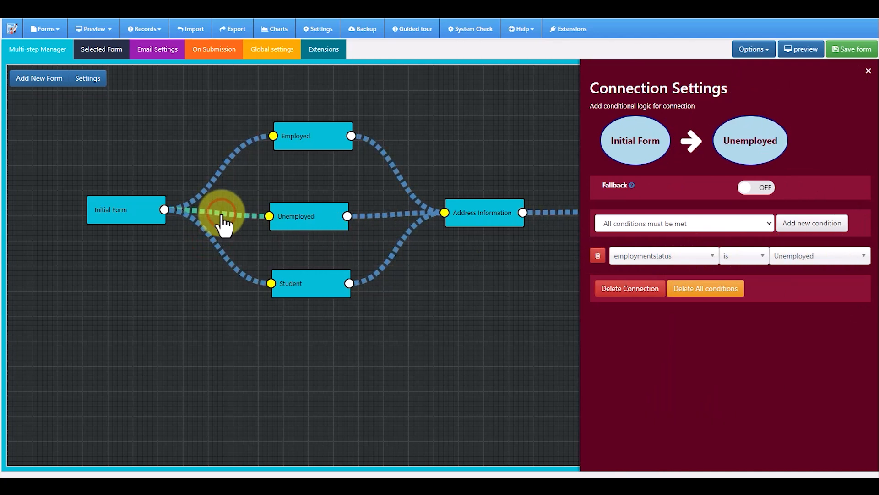
left_click(213, 174)
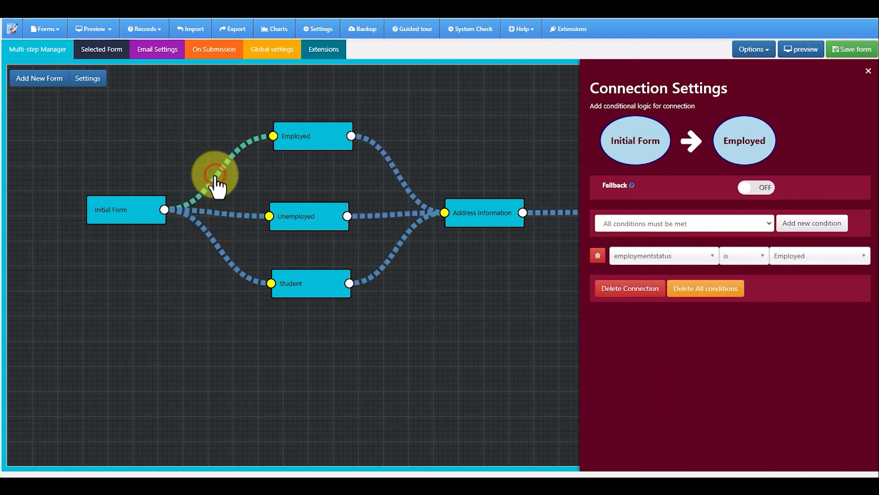
Open the Initial Form for editing, save the form and open its preview
left_click(141, 229)
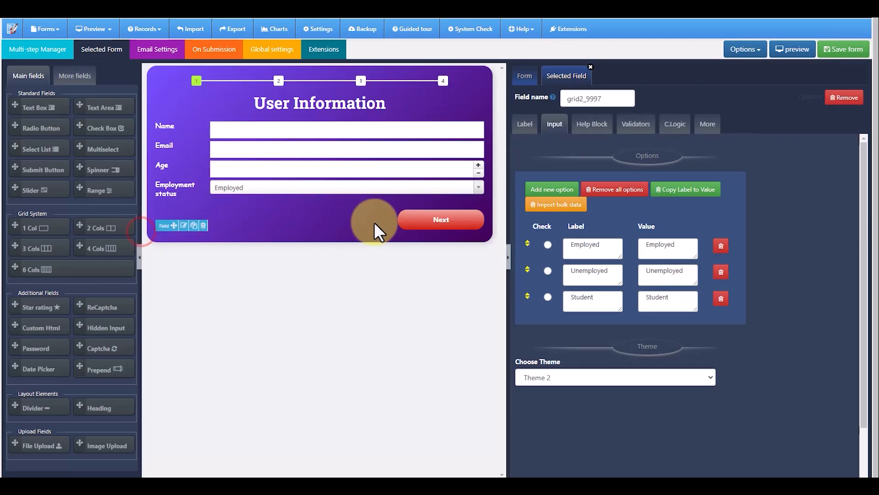
left_click(843, 46)
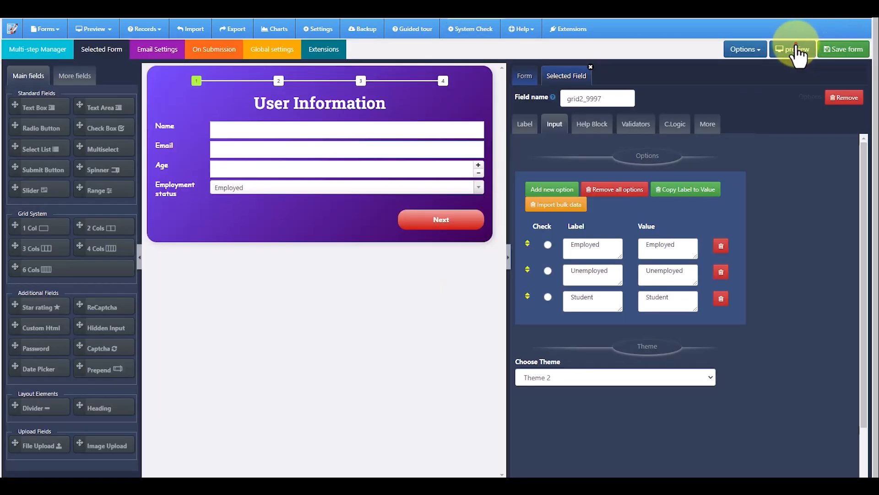
left_click(797, 49)
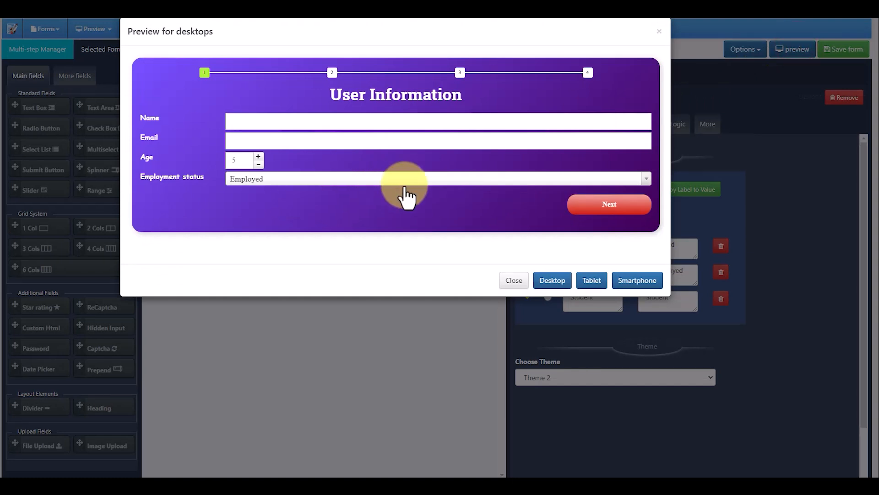
Set Employment status to Student in the preview, fill in a sample name and e-mail, and advance to step 2
left_click(453, 183)
left_click(257, 239)
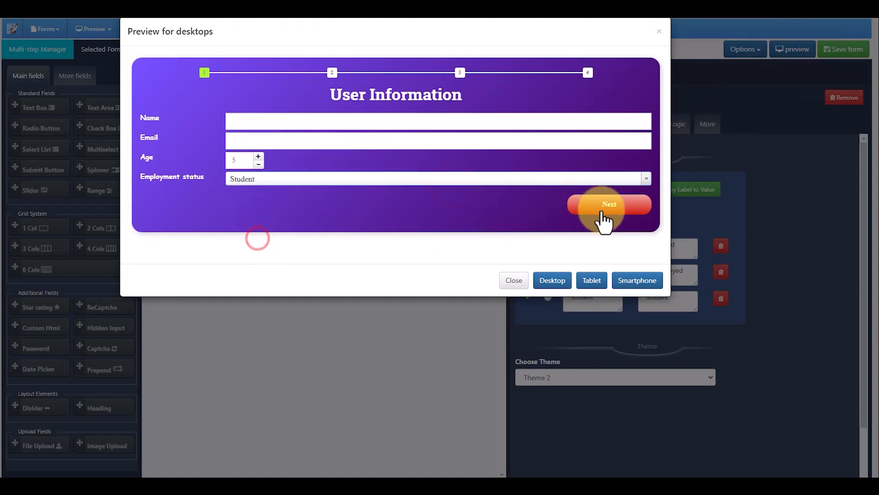
left_click(603, 206)
left_click(268, 144)
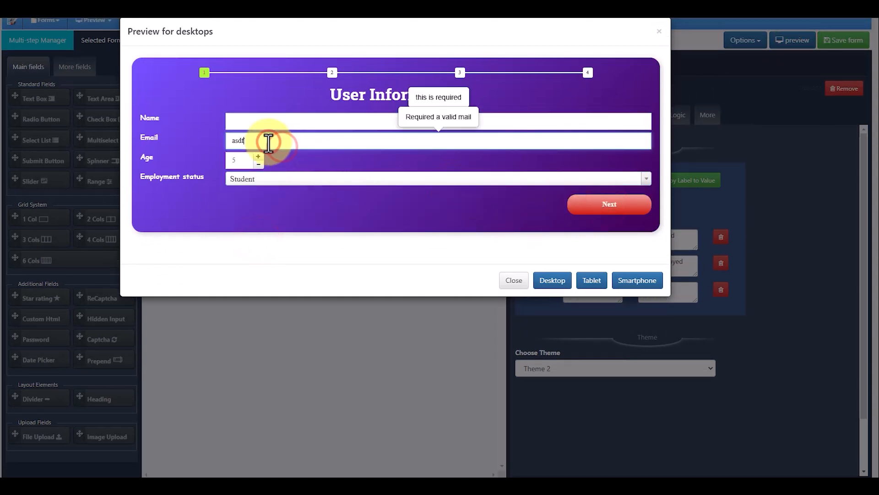
left_click(257, 120)
type("asdfasdf")
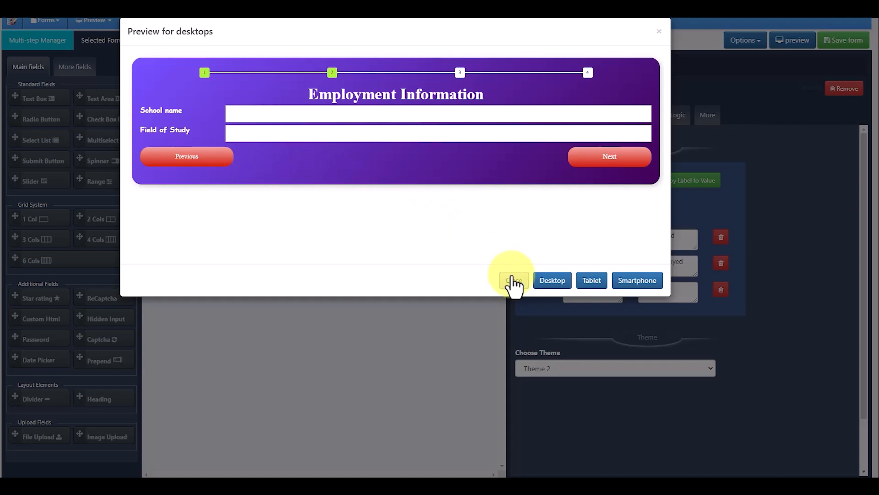
Check the heading shown on the Student branch's second step and close the preview
left_click_drag(296, 88, 488, 94)
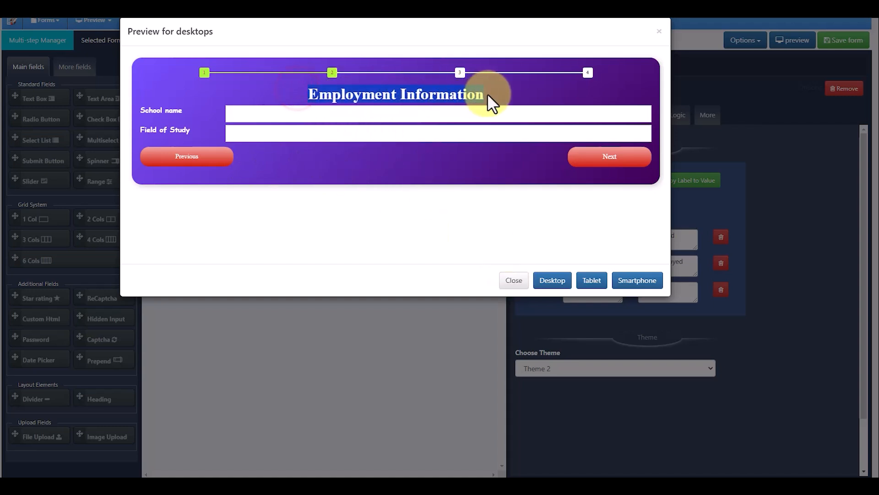
left_click(347, 99)
left_click_drag(305, 93, 485, 95)
left_click(510, 281)
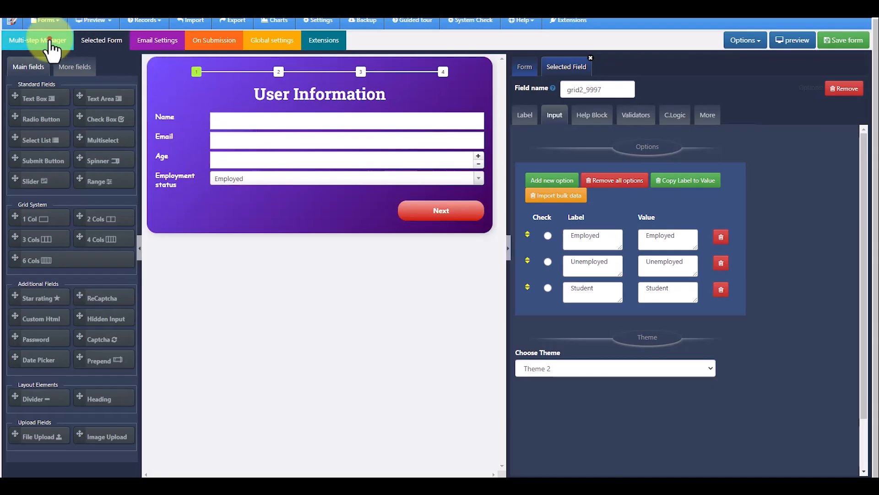
Open the Student form from the flow diagram and change its heading to Student Information
left_click(48, 45)
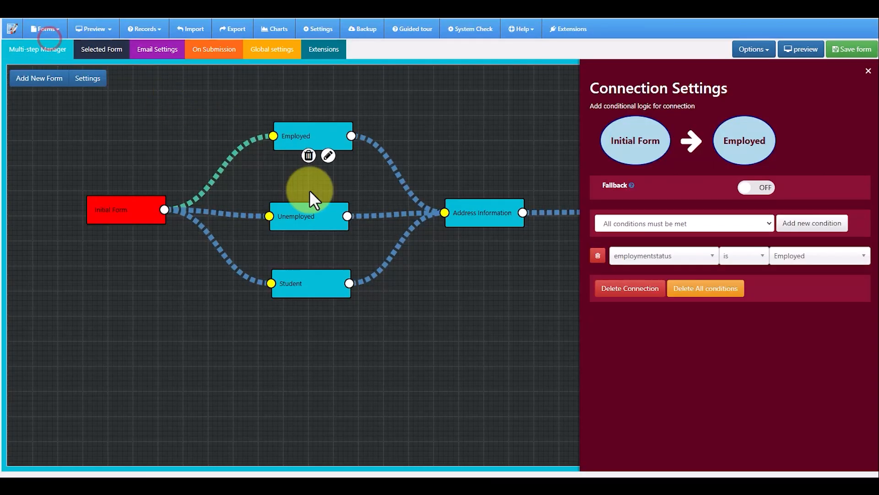
left_click(326, 303)
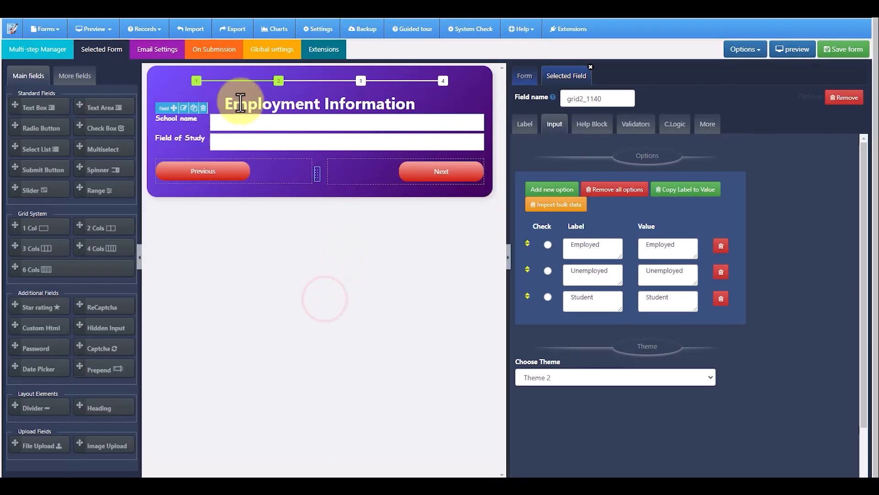
left_click(275, 104)
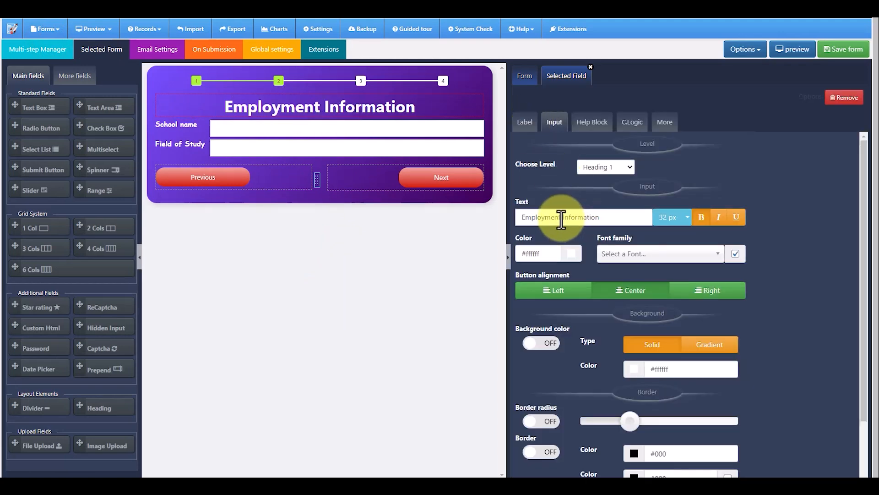
left_click_drag(561, 219, 524, 217)
type("Studen")
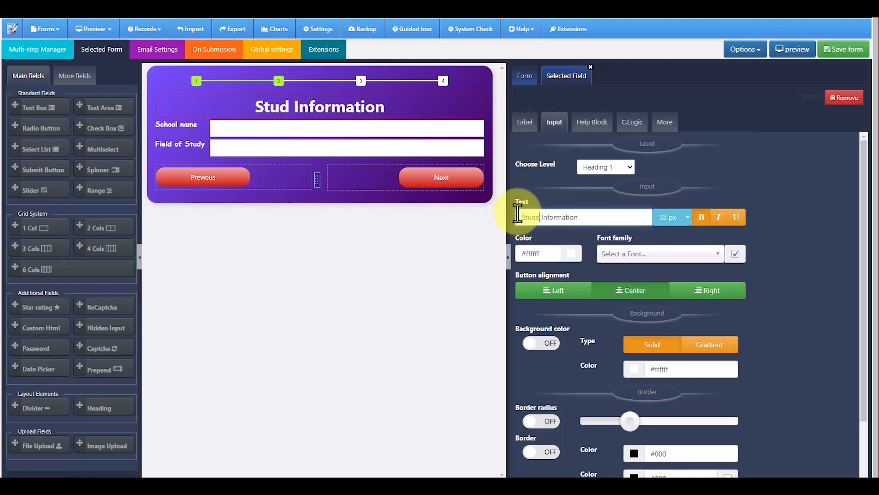
type("t")
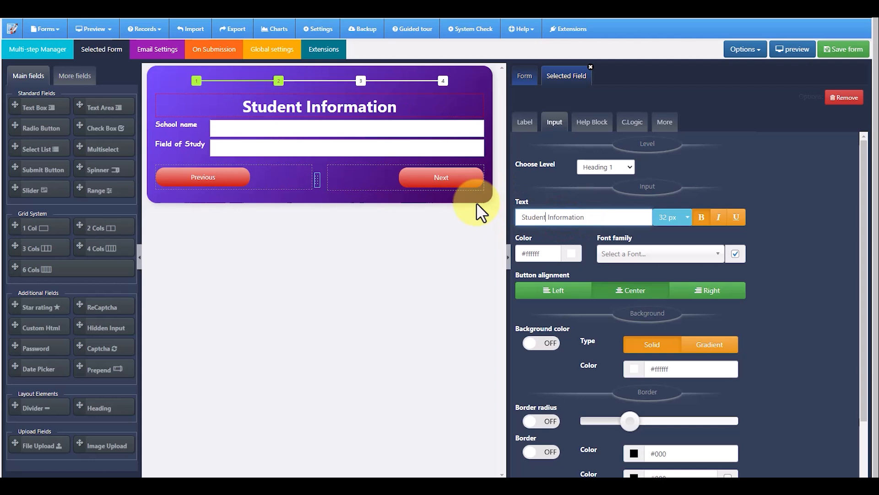
Open the Unemployed form from the flow diagram and change its heading to Unemployment Information
left_click(36, 52)
left_click(324, 236)
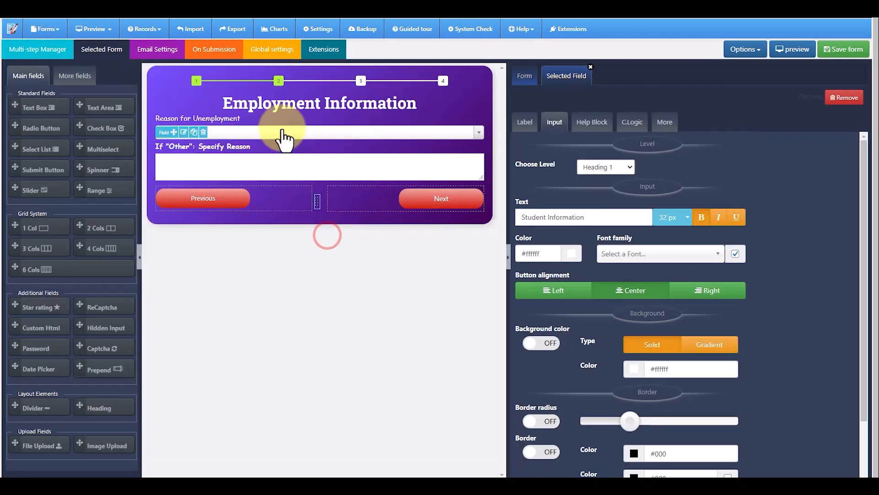
left_click(391, 107)
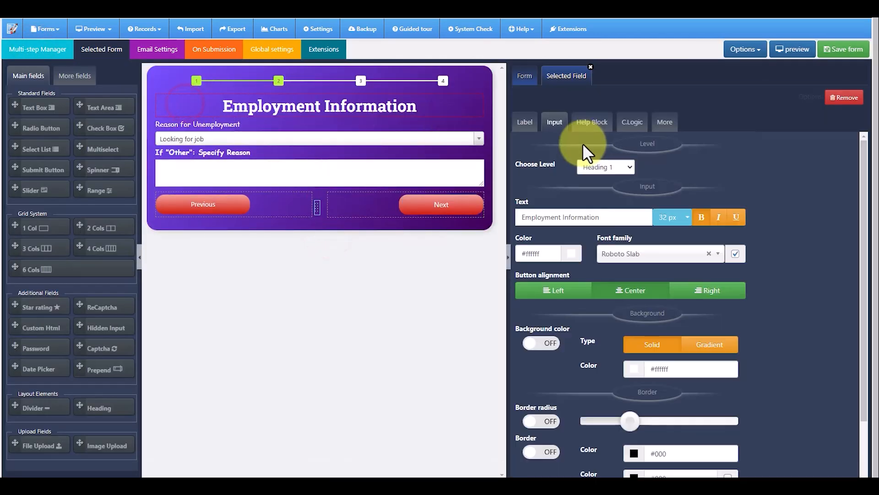
left_click(559, 216)
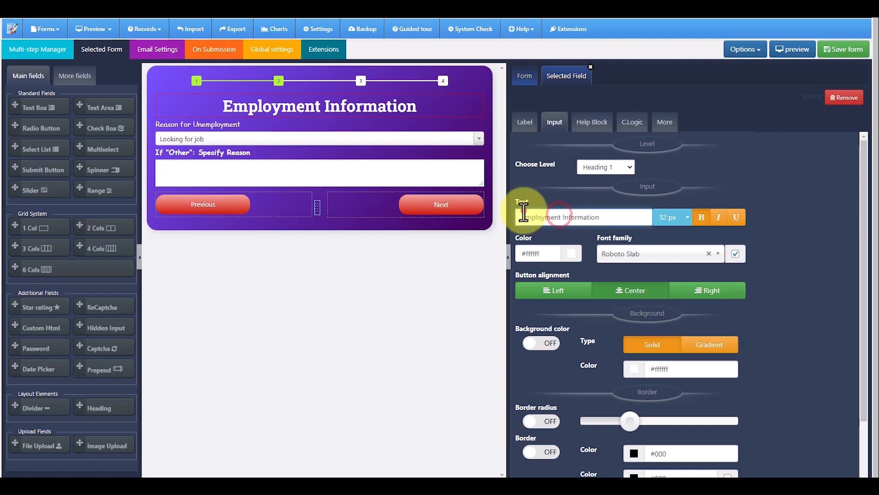
key("Delete")
type("Un")
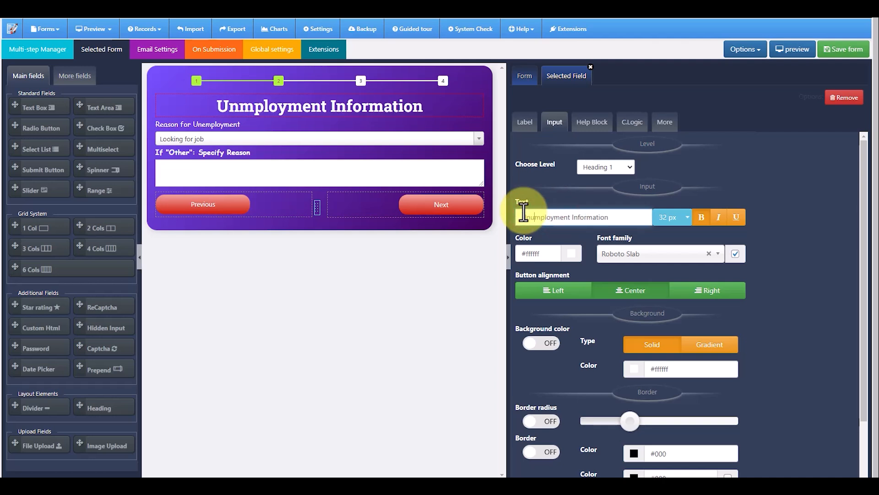
type("u")
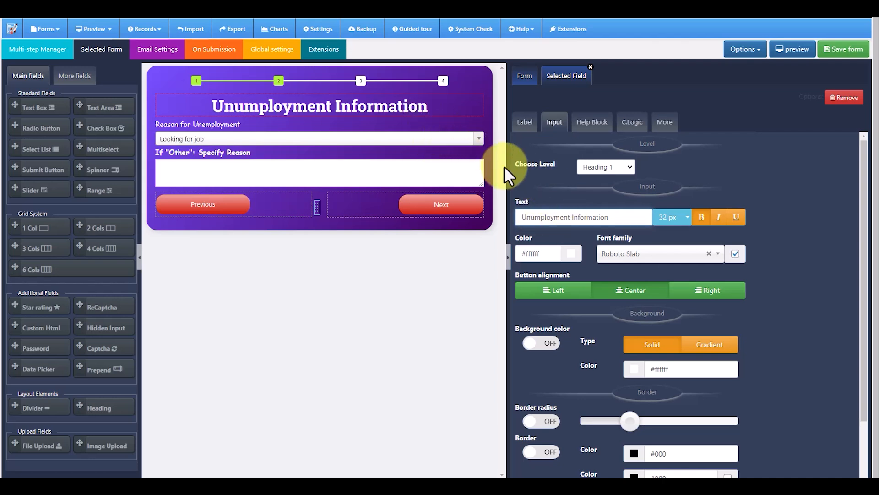
key("BackSpace")
type("e")
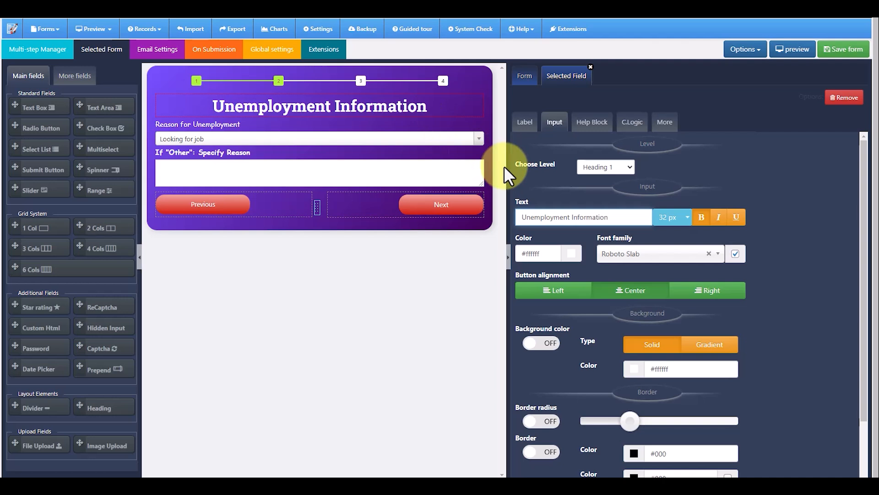
Open the Employed form to check its heading and return to the flow diagram
left_click(45, 49)
mouse_move(304, 133)
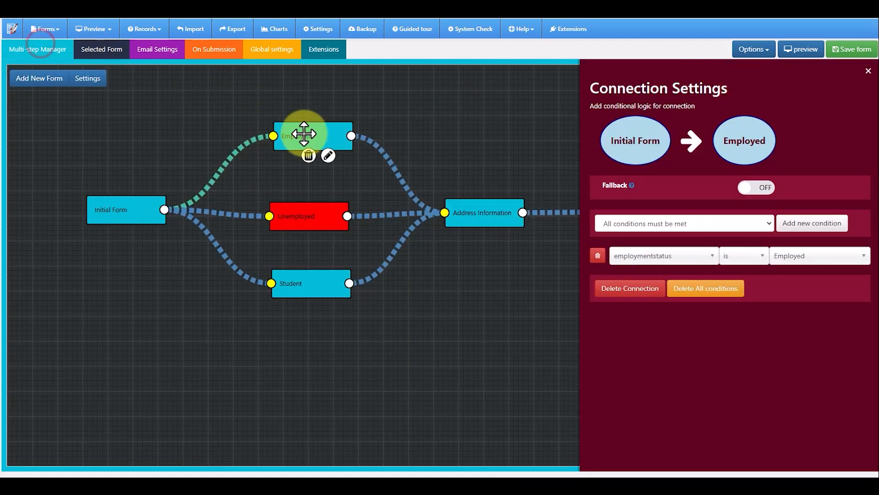
left_click(328, 155)
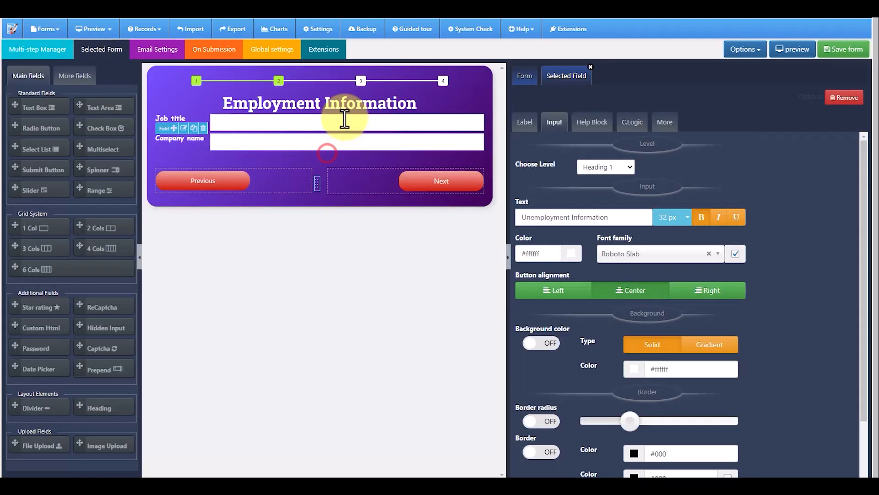
left_click(59, 52)
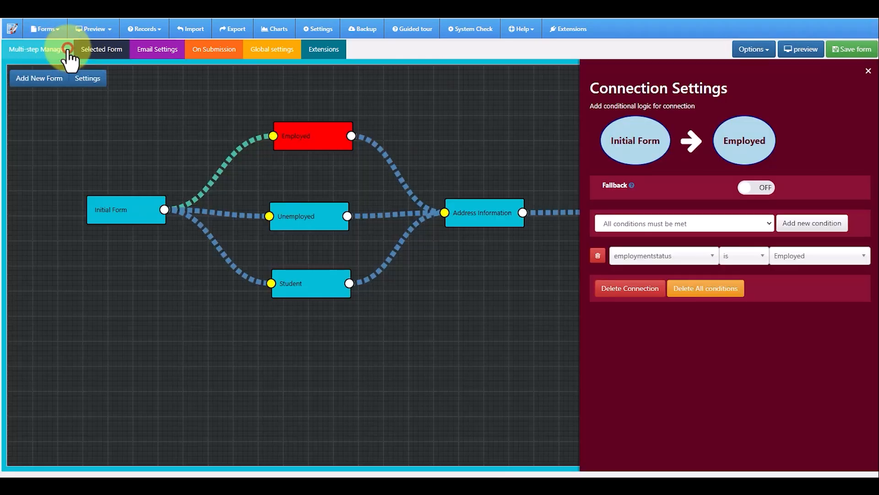
Close the connection settings, save the multi-step form and open its preview
left_click(866, 73)
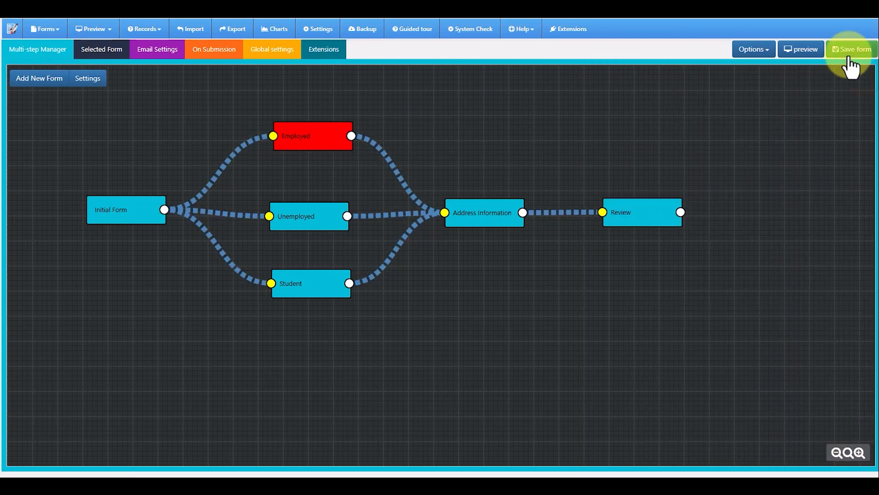
left_click(850, 57)
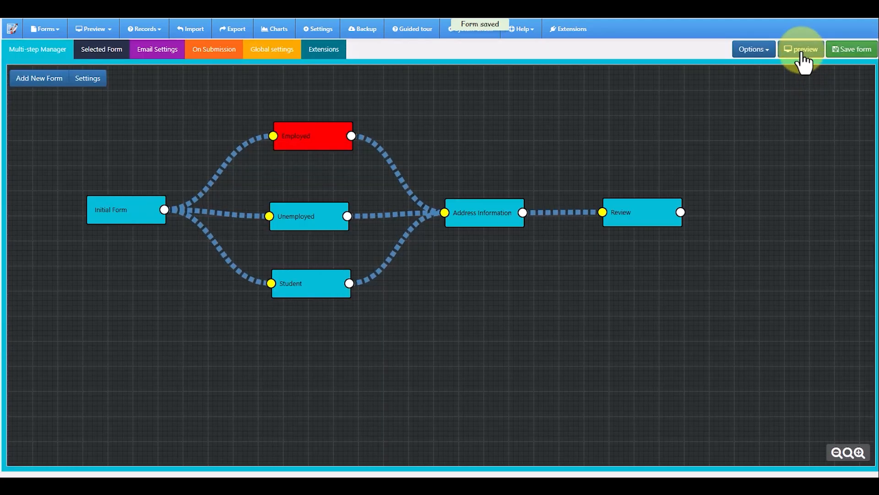
left_click(801, 51)
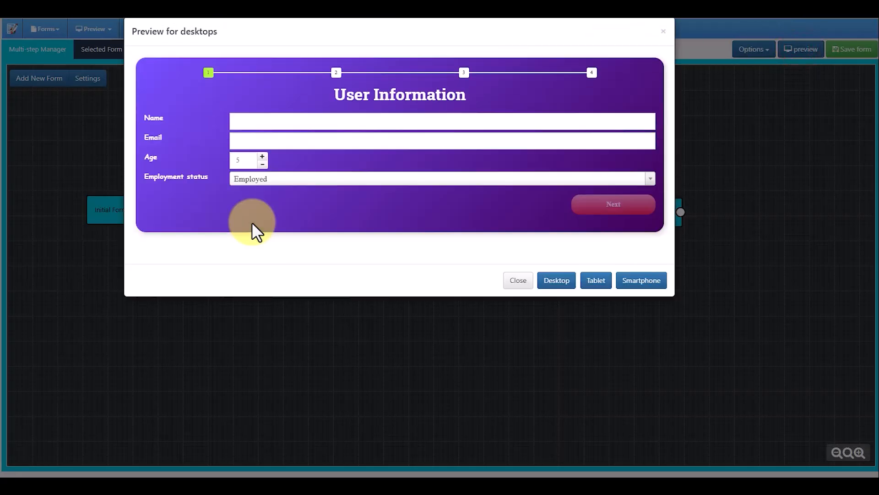
Fill in a sample name and e-mail, set Employment status to Student, advance to step 2 and check its heading
left_click(254, 120)
type("asdf")
left_click(262, 140)
type("asdf.com")
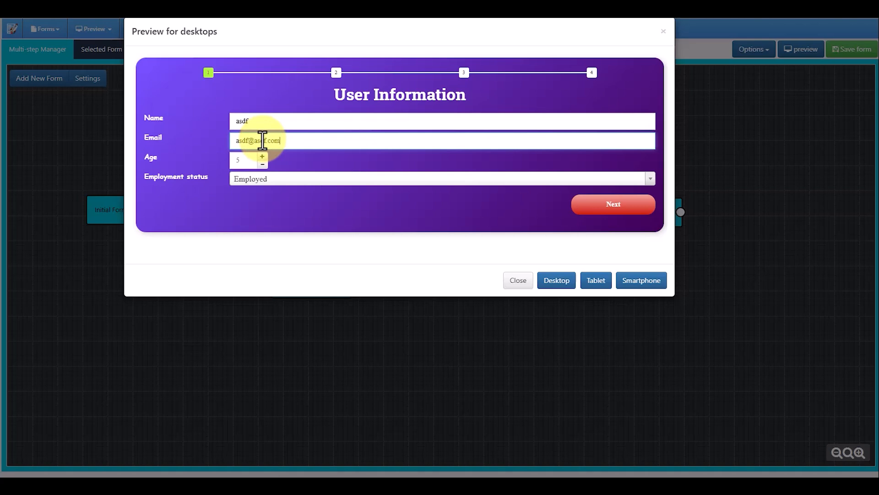
left_click(234, 178)
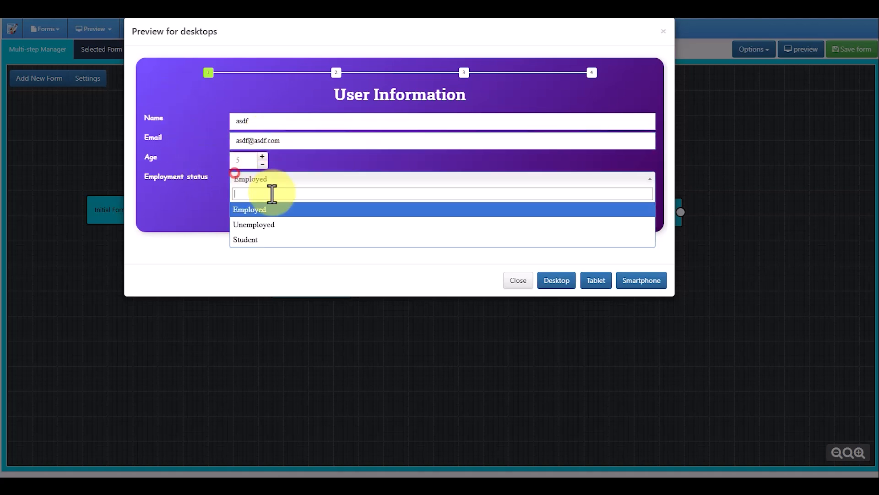
left_click(291, 242)
left_click(596, 209)
mouse_move(328, 98)
left_mouse_down()
mouse_move(508, 103)
mouse_move(333, 89)
left_mouse_up()
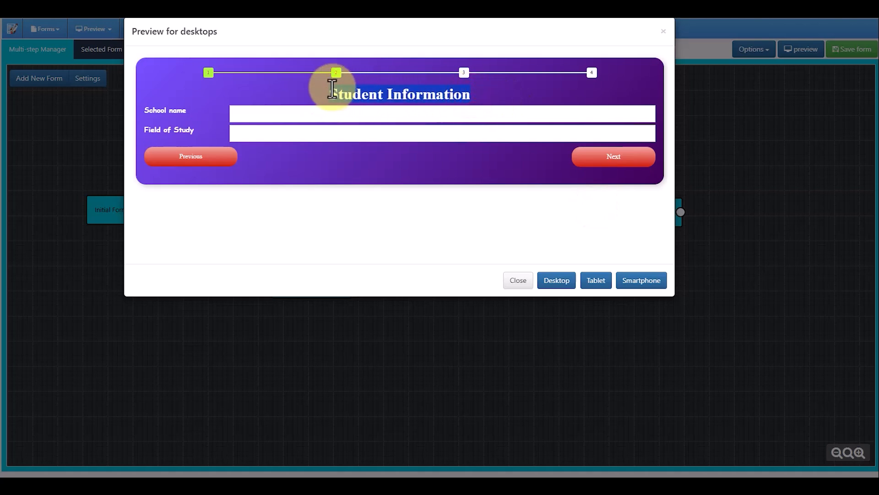
Enter "asdf" as the School name, fill Field of Study with sample text and advance the preview to step 3
left_click(263, 114)
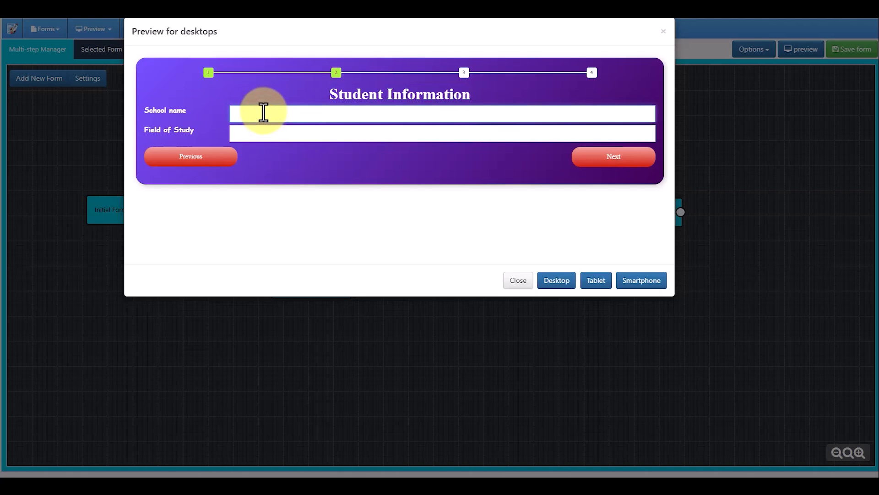
type("asdf")
left_click(267, 133)
type("a")
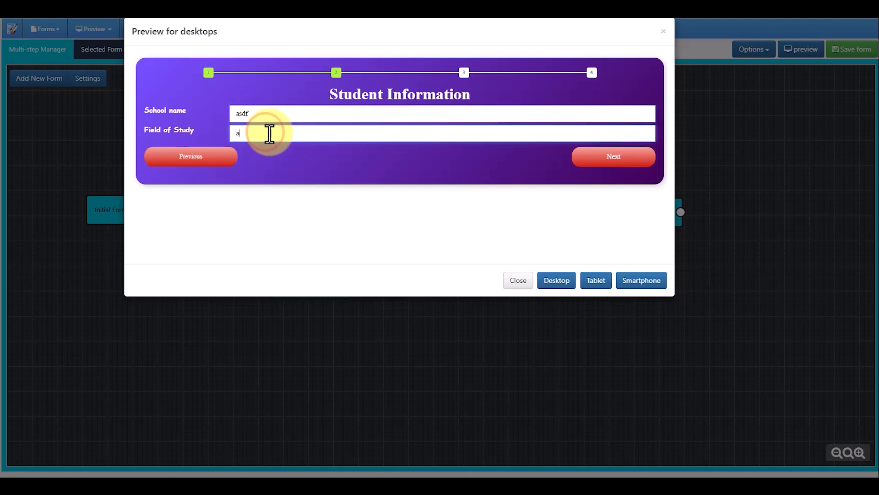
type("sdf")
left_click(589, 155)
Fill Address Line 1, Address Line 2, City, State and Zip Code with "asdf" and advance to the Preferences step
left_click(225, 132)
type("asdf")
left_click(240, 177)
type("asdf")
left_click(281, 198)
type("asdf")
left_click(235, 221)
type("asdf")
left_click(517, 218)
type("asdf")
left_click(624, 244)
Set Preferred Work Location to Remote, accept the terms of service, submit the form and close the preview
left_click(217, 125)
left_click(198, 167)
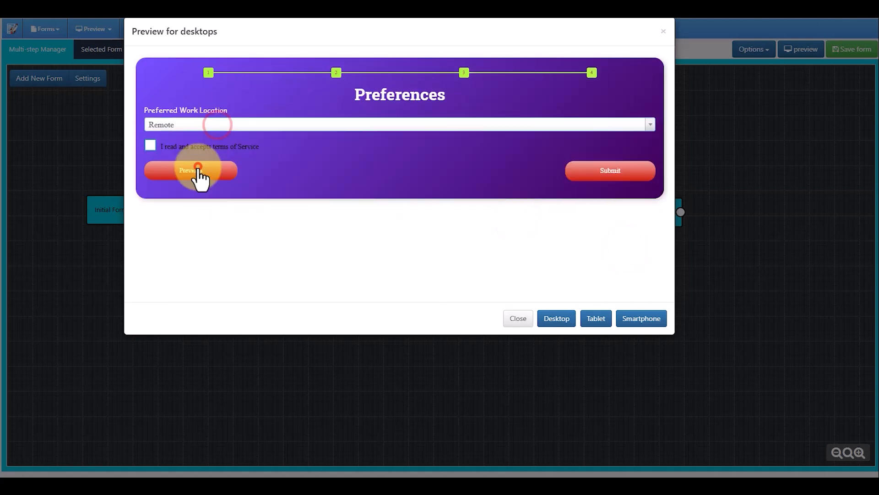
left_click(150, 146)
left_click(609, 171)
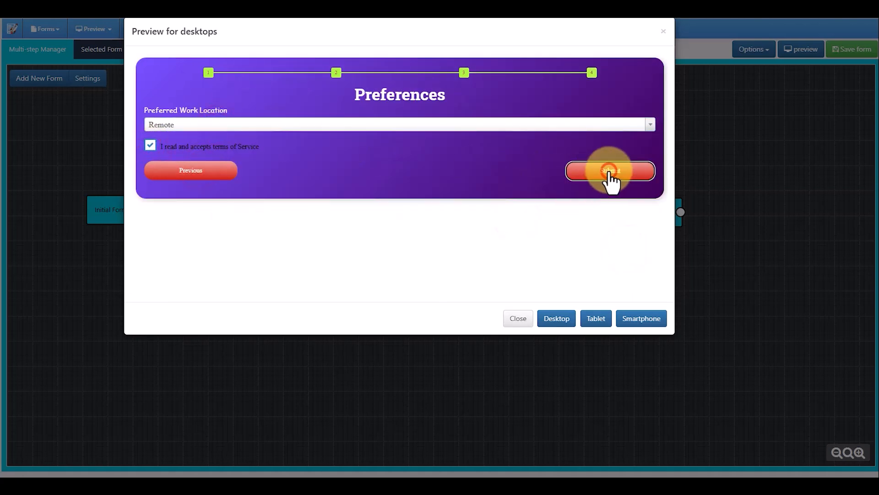
left_click(516, 319)
Open the list of submitted records and order it as Descendent
left_click(145, 29)
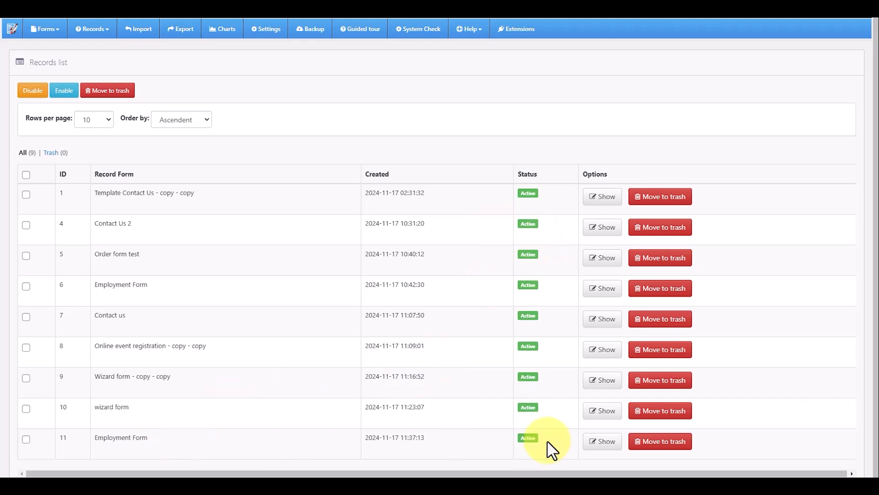
left_click(181, 120)
left_click(176, 141)
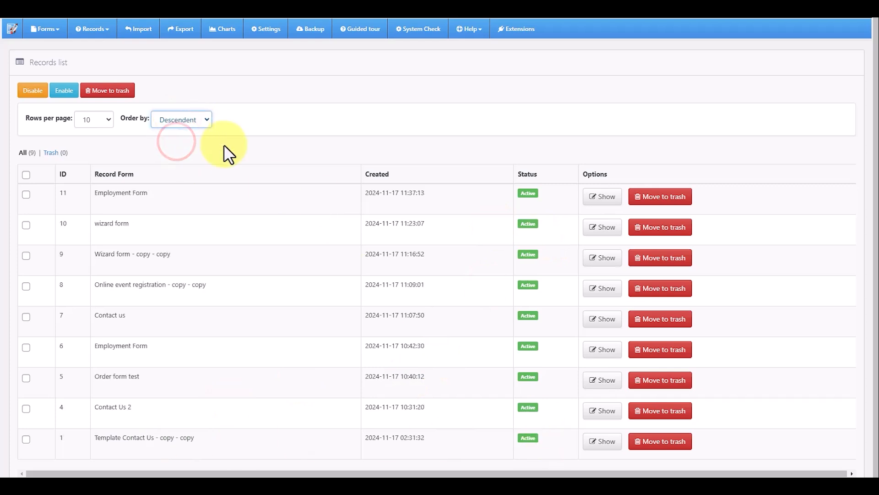
left_click(192, 136)
Show the newest Employment Form record and review its submitted form data
left_click(587, 195)
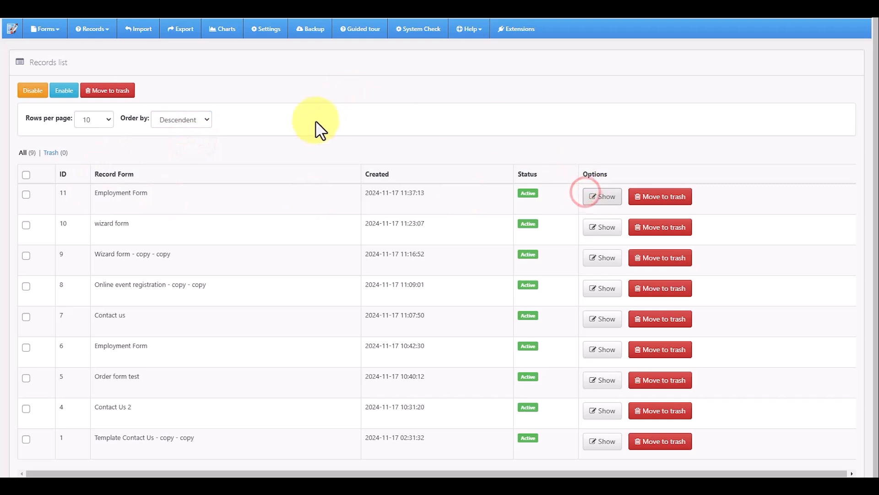
mouse_move(17, 75)
left_mouse_down()
mouse_move(189, 265)
mouse_move(221, 276)
mouse_move(19, 72)
mouse_move(28, 73)
left_mouse_up()
left_click(222, 276)
left_click(87, 109)
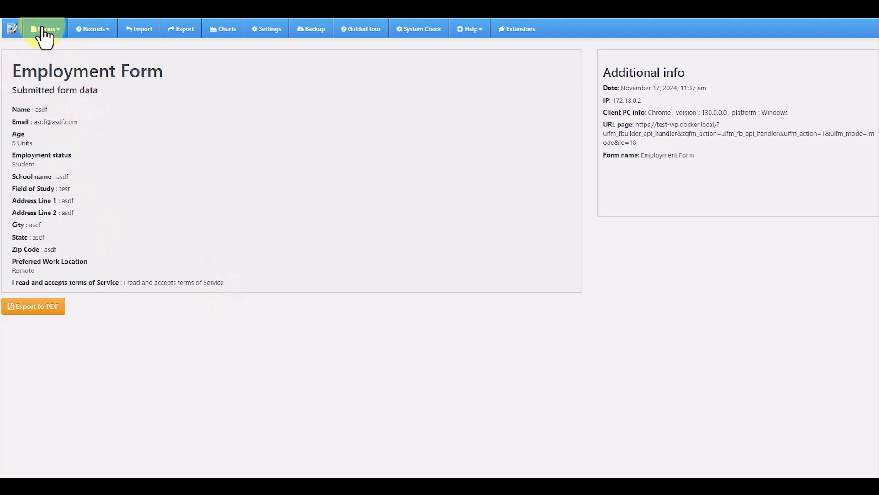
Create a new blank multi-step form and give it a name beginning with "multi step"
left_click(46, 37)
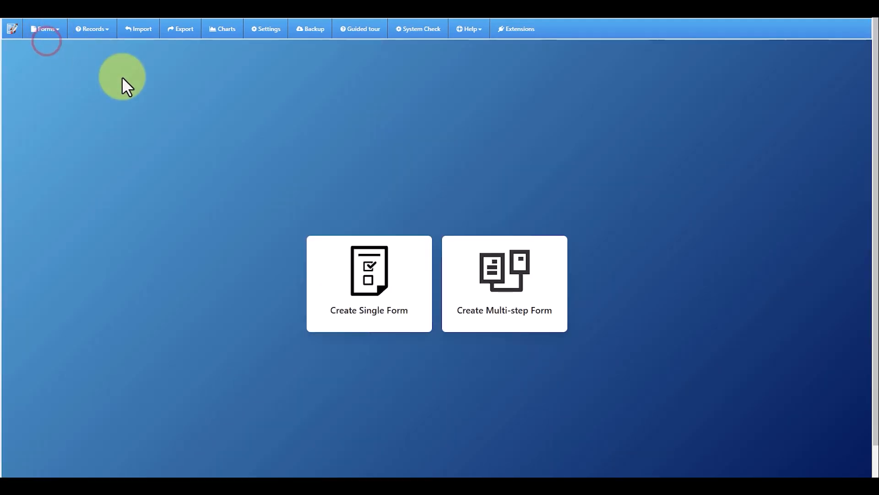
left_click(503, 297)
left_click(411, 370)
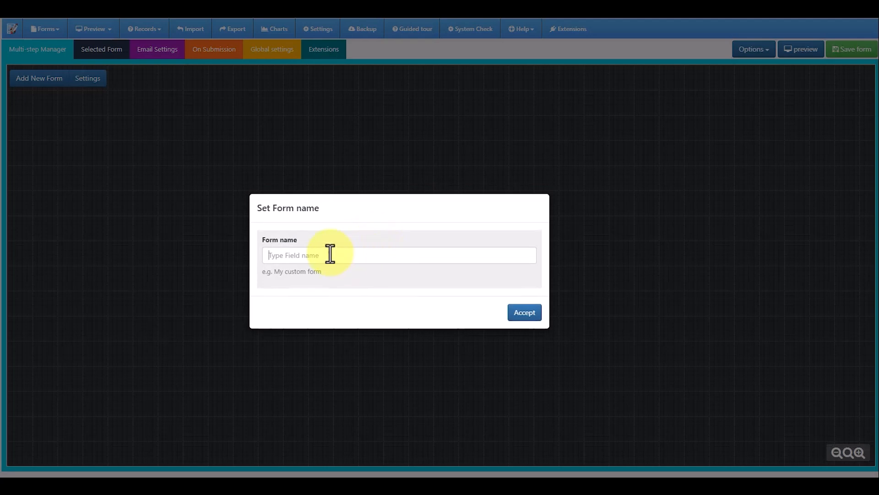
left_click(330, 253)
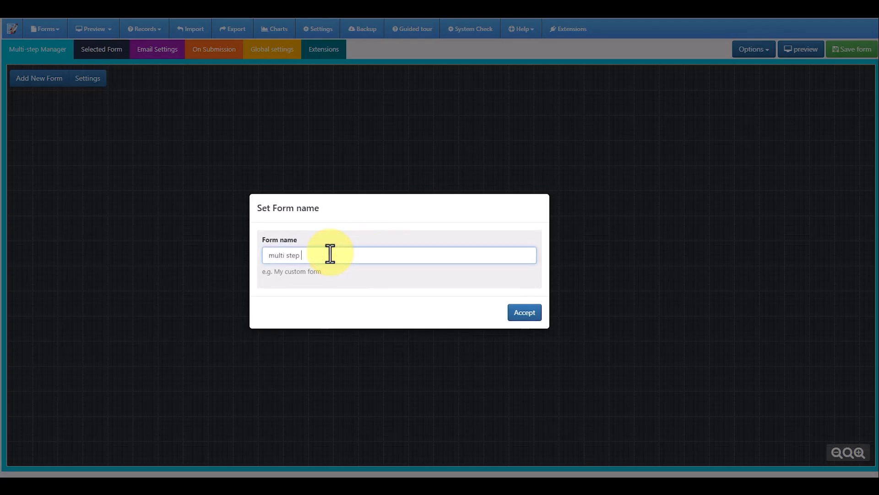
left_click(507, 312)
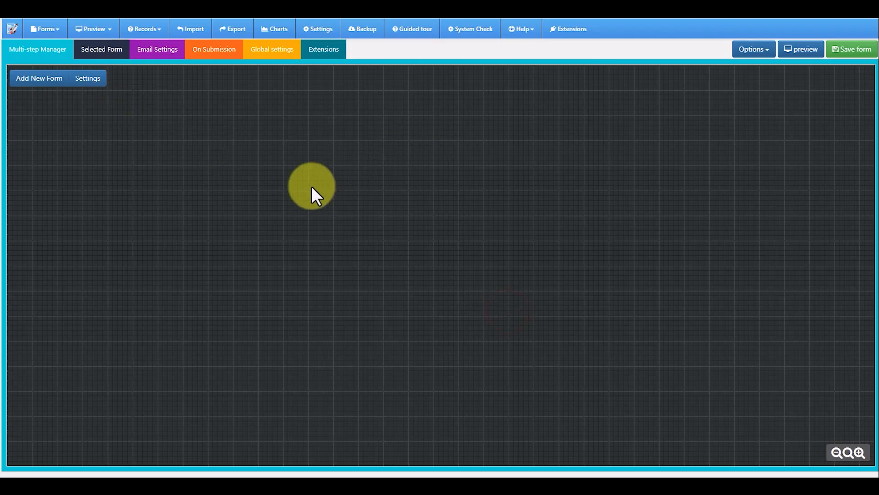
Add four forms to the flow diagram, placing Forms 2, 3 and 4 in a column to the right of the Initial Form
left_click(48, 80)
left_click_drag(82, 122, 123, 163)
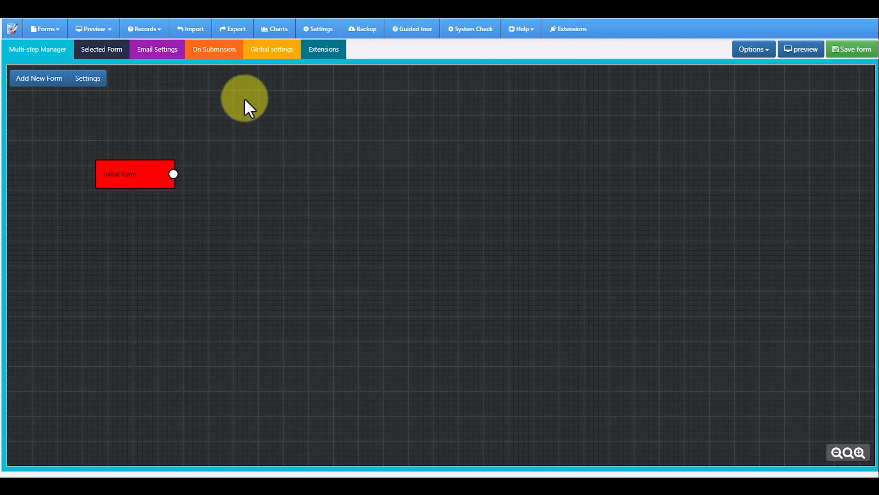
left_click(47, 80)
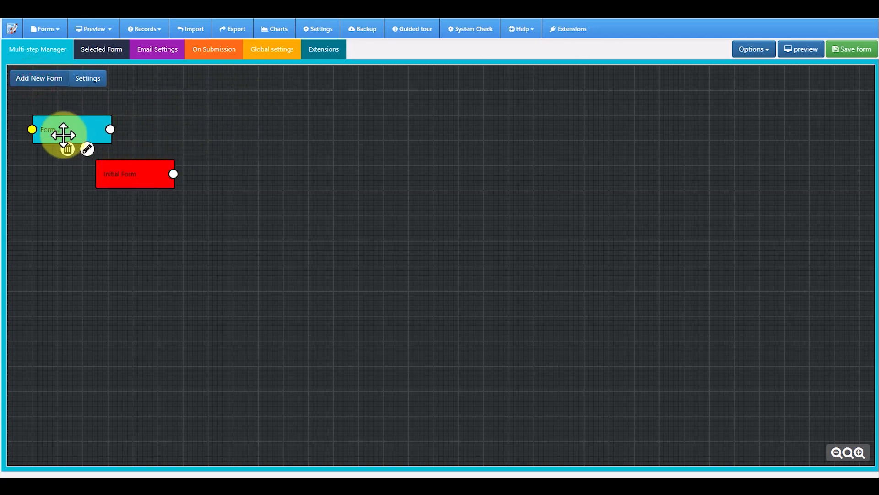
left_click_drag(63, 134, 296, 105)
left_click(40, 78)
left_click_drag(60, 130, 296, 177)
left_click(26, 78)
left_click_drag(51, 126, 282, 239)
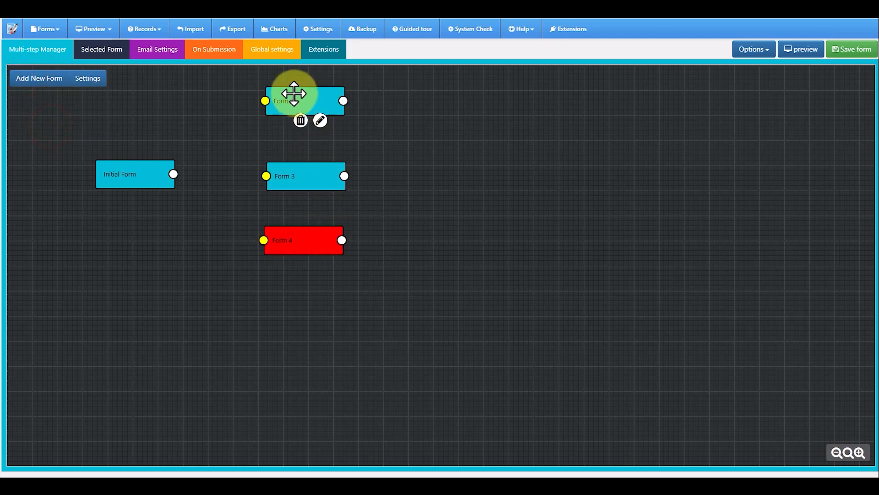
Open the Initial Form for editing and add a centred Heading 2 with the text "Initital form"
left_click(151, 193)
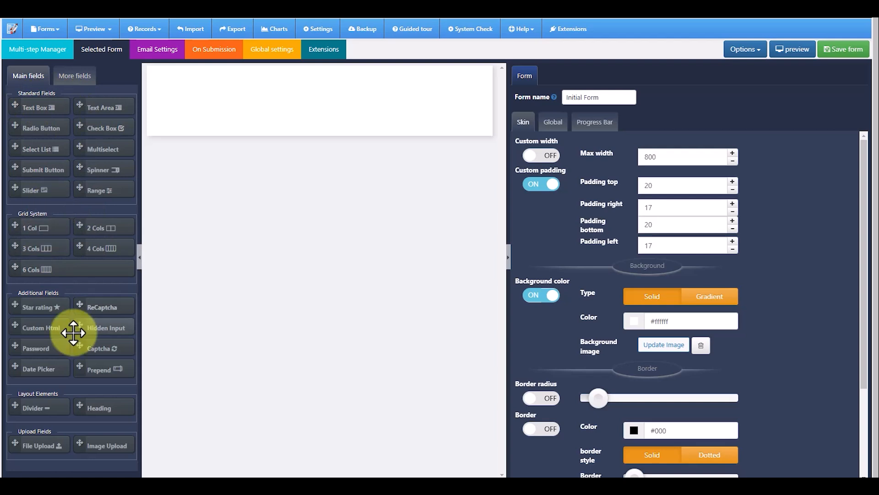
left_click(95, 407)
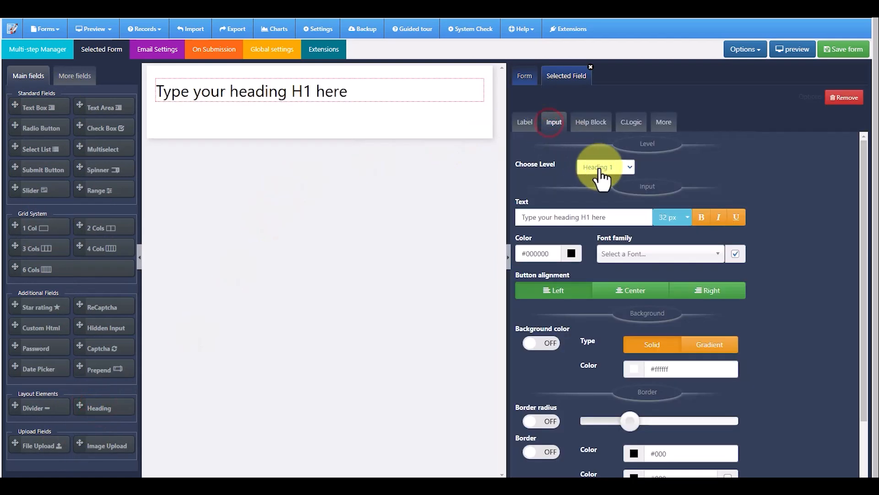
left_click(620, 168)
left_click(601, 195)
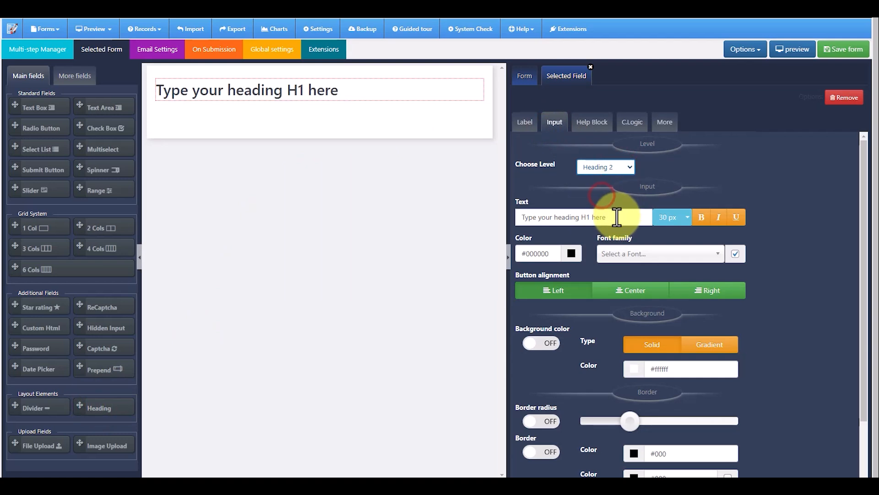
left_click_drag(614, 217, 521, 220)
type("Initi")
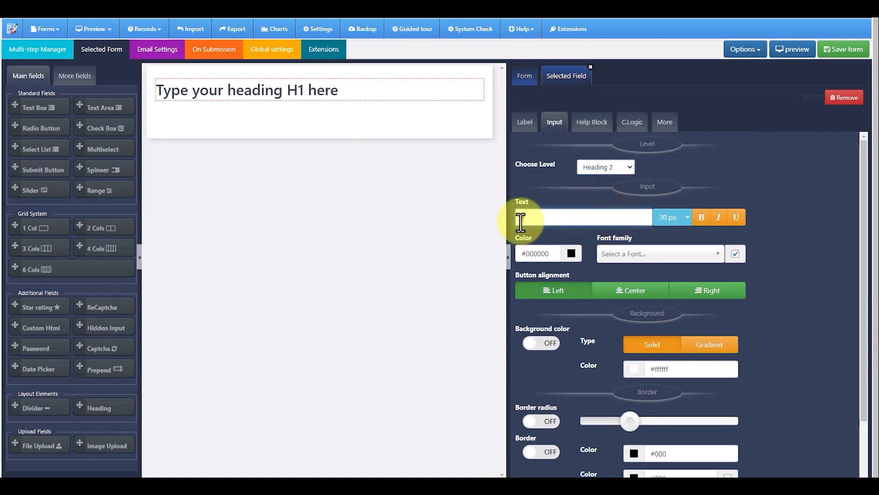
type("tal form")
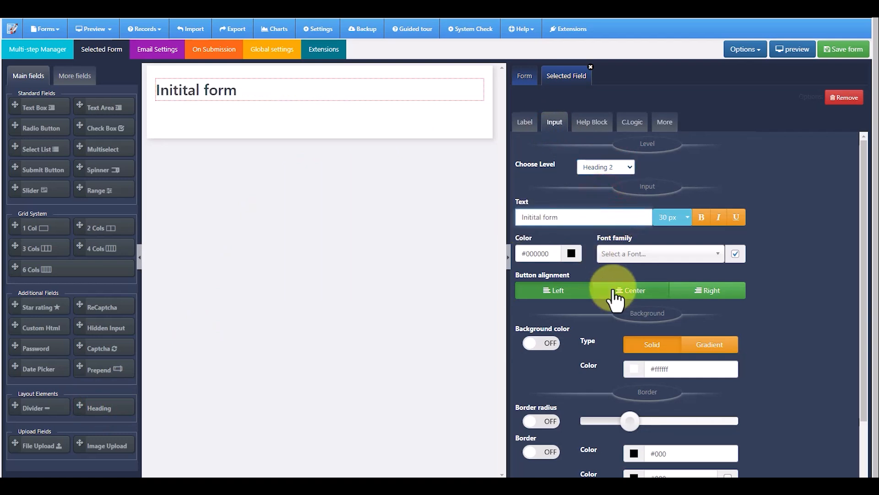
left_click(625, 293)
Add a text box below the heading with the label "Name" and the placeholder "Add name here"
left_click_drag(40, 117, 239, 113)
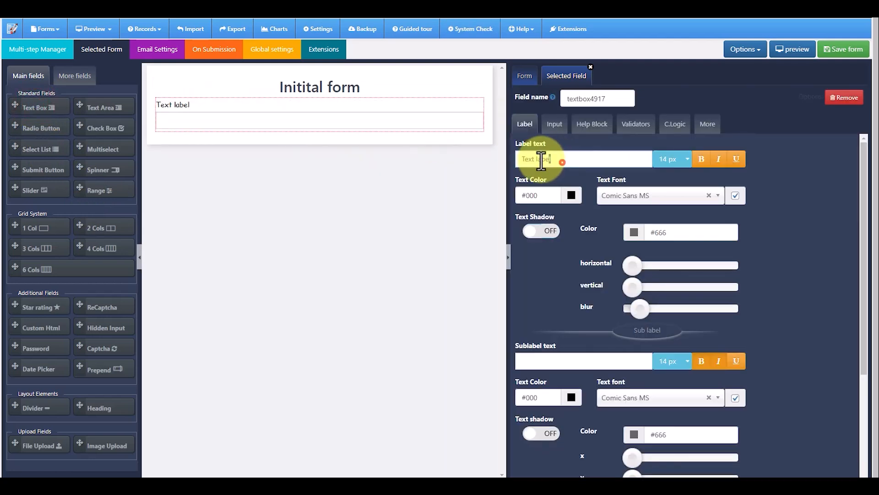
triple_click(515, 155)
type("Name")
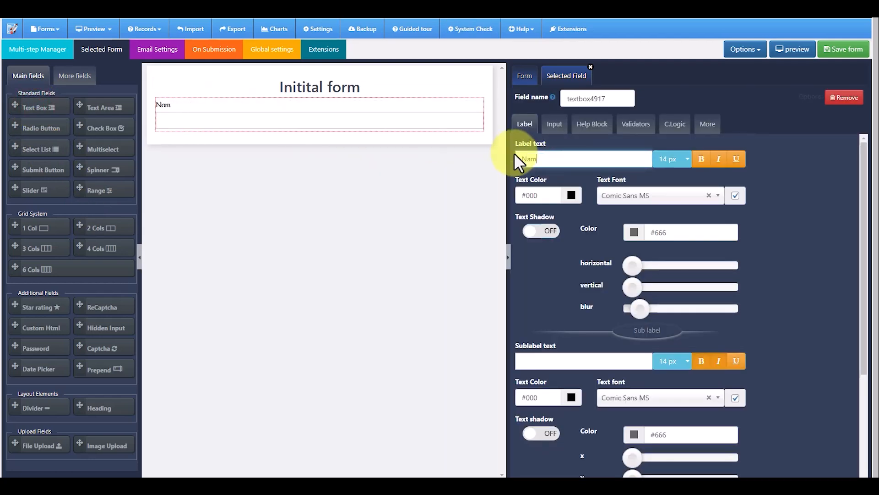
left_click(555, 123)
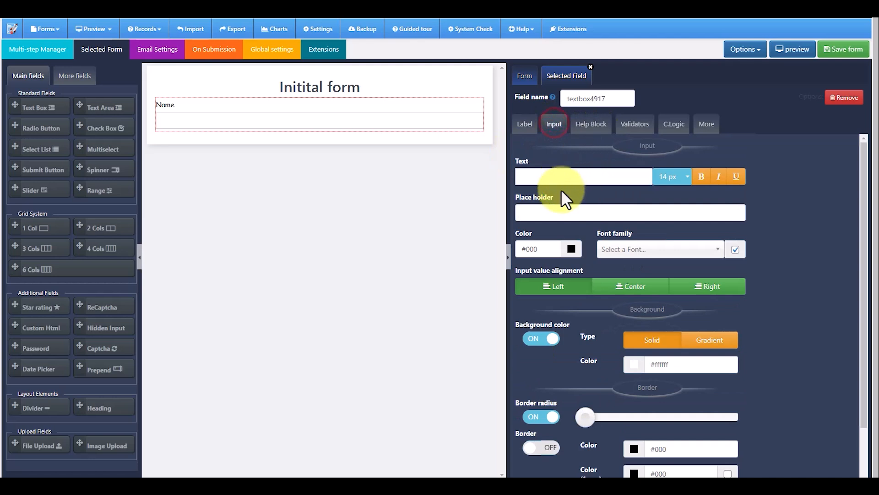
left_click(561, 211)
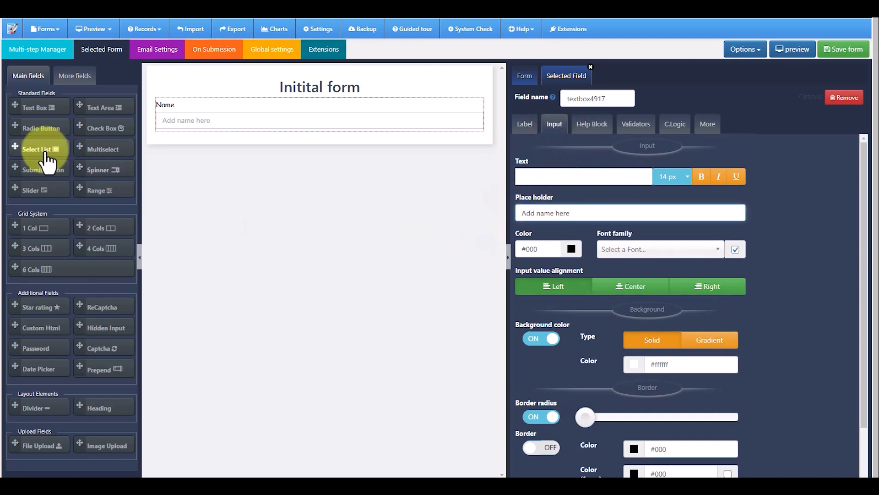
Set the label block position of the Name field to Left
left_click(525, 124)
scroll(591, 435, "down", 3)
scroll(592, 427, "down", 1)
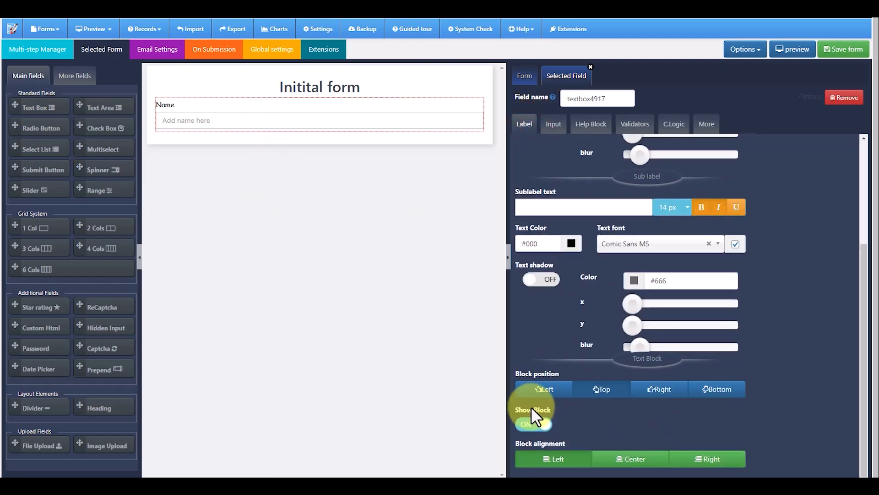
left_click(536, 389)
Add a second text box labelled "Email" with its label block on the left and the placeholder "Add mail here"
left_click(42, 107)
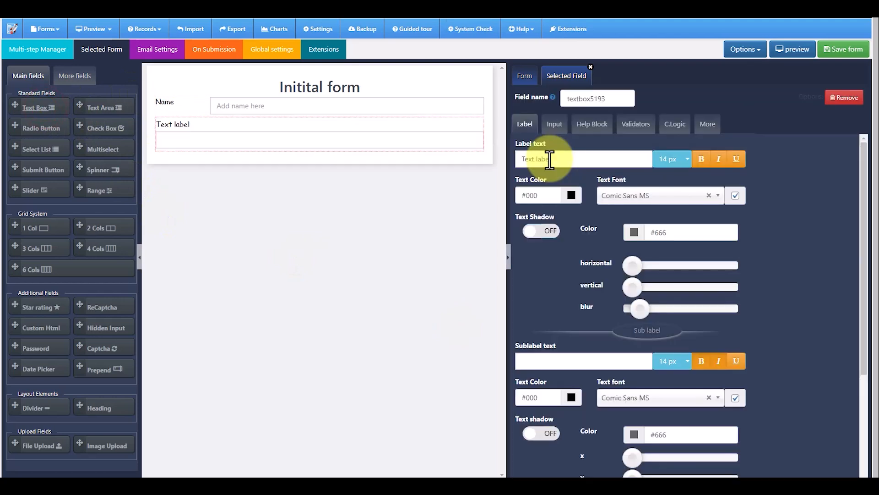
left_click_drag(561, 159, 517, 155)
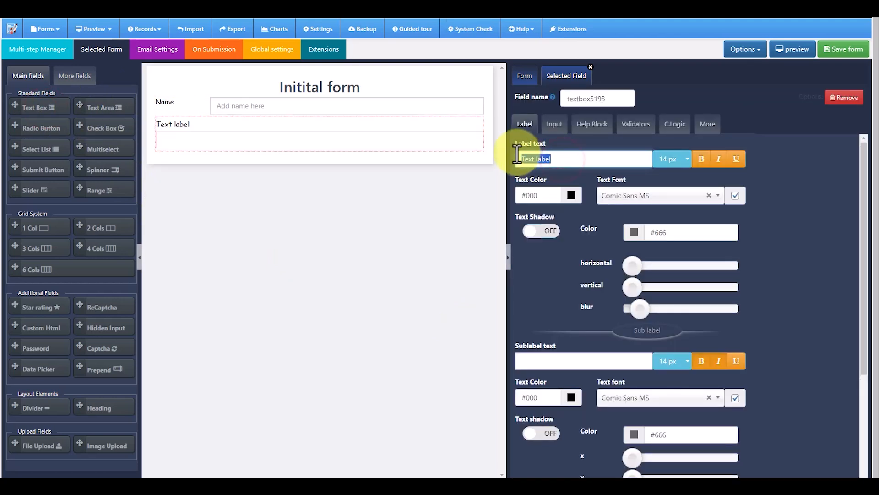
scroll(618, 307, "down", 3)
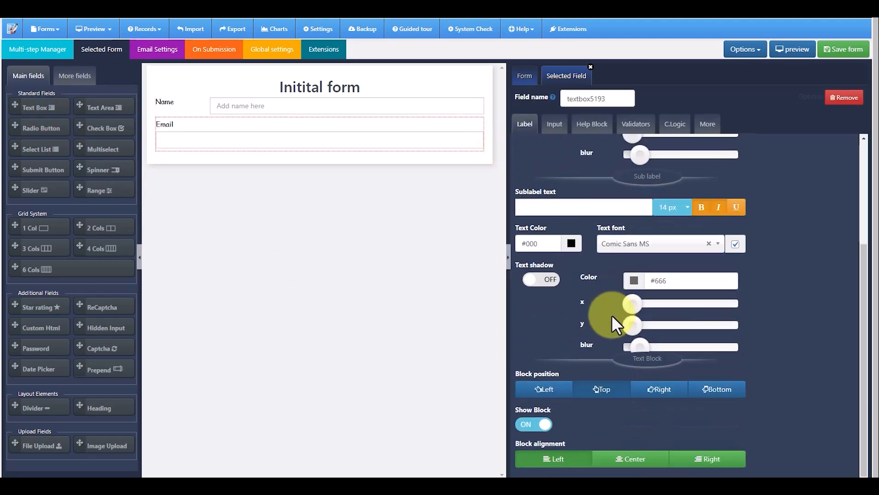
left_click(538, 389)
scroll(603, 210, "up", 3)
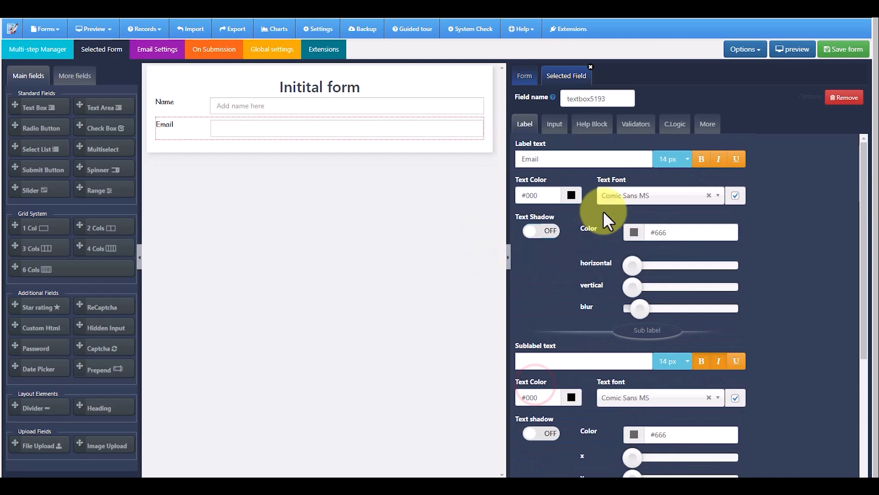
left_click(564, 128)
left_click(578, 211)
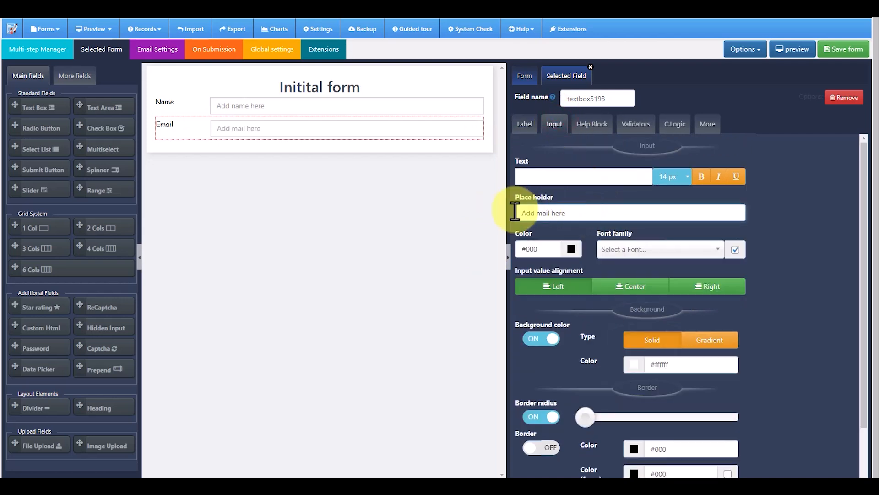
Add a select list below the Email field and label it "type of student"
left_click(42, 144)
left_click_drag(42, 146, 313, 157)
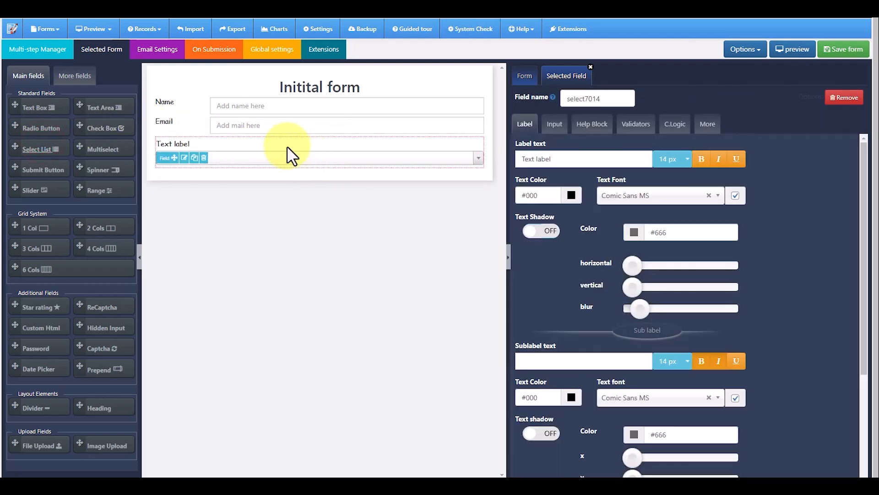
left_click_drag(569, 157, 514, 158)
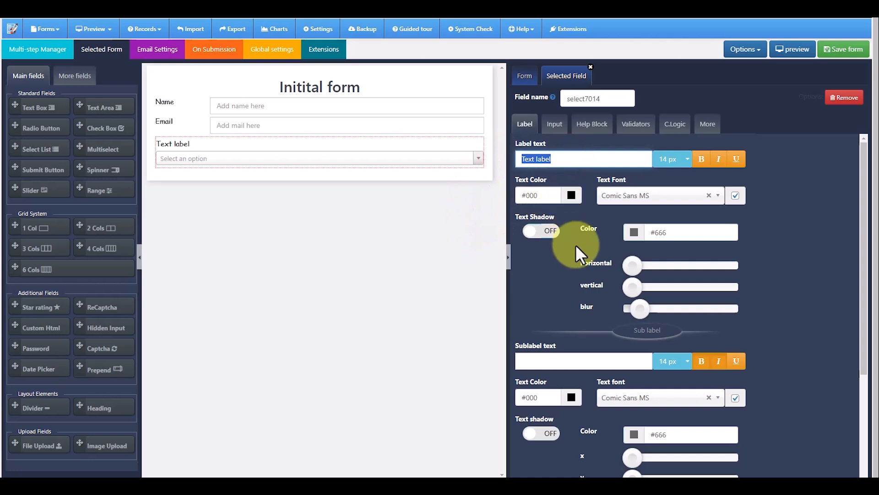
type("type of student")
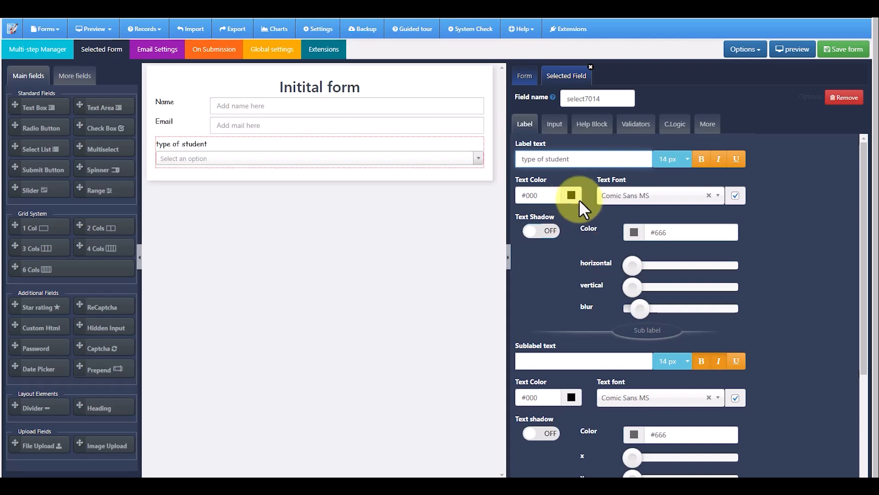
Give the select list three options labelled "student 1", "student 2" and "student 3", and copy the labels to the values
left_click(555, 123)
left_click(551, 191)
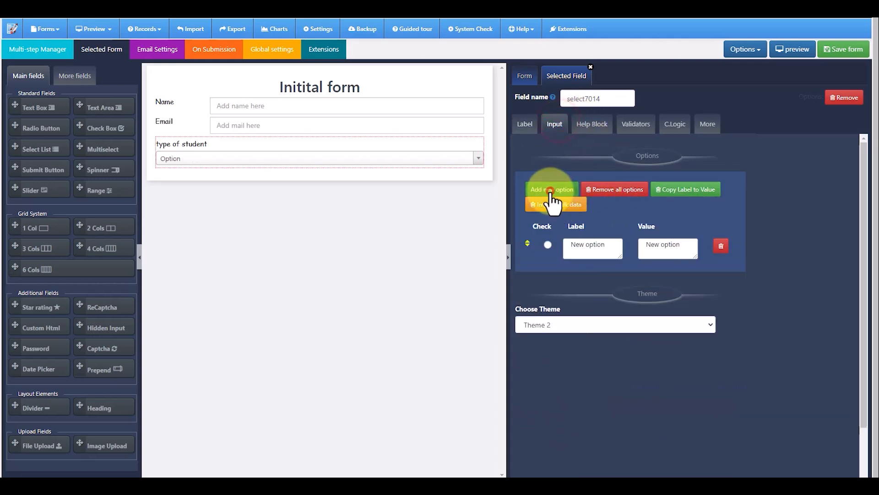
left_click(551, 190)
left_click(551, 191)
left_click_drag(608, 244, 570, 244)
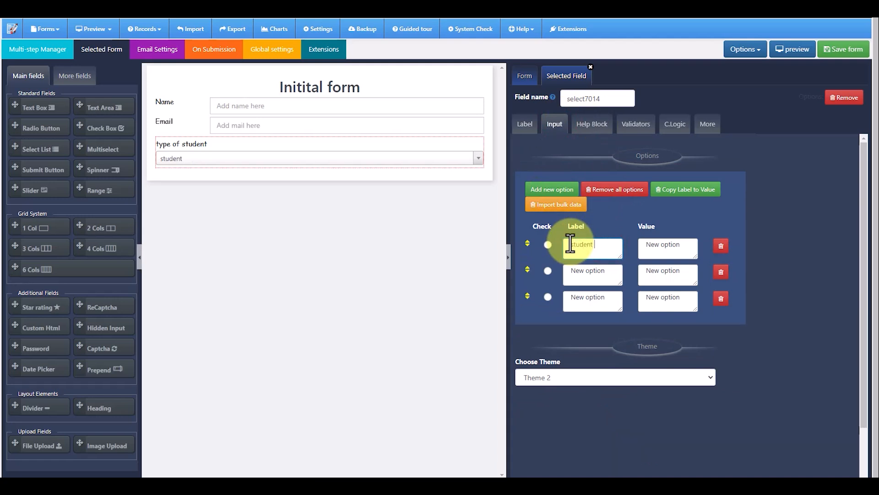
left_click_drag(609, 273, 567, 271)
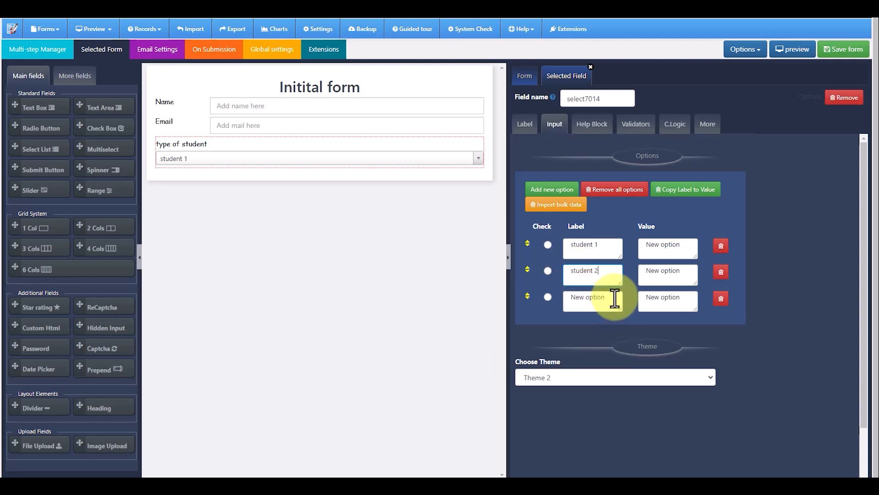
left_click_drag(614, 298, 563, 296)
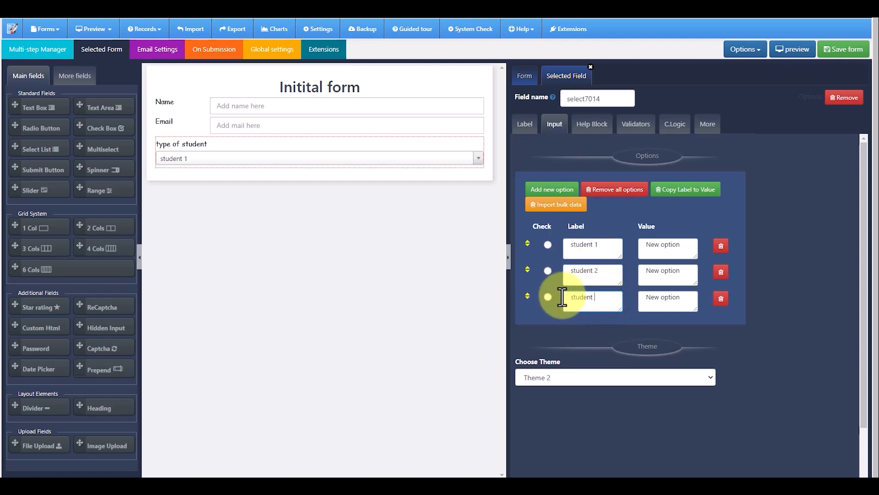
left_click(683, 189)
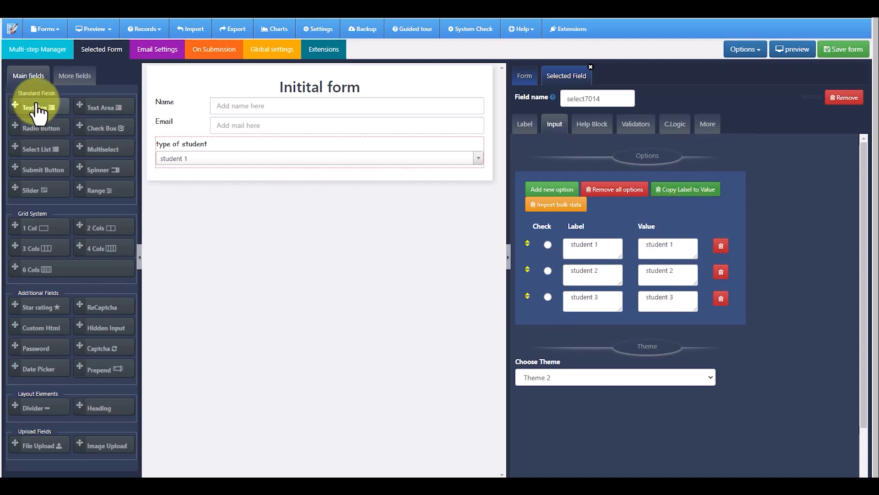
left_click(77, 77)
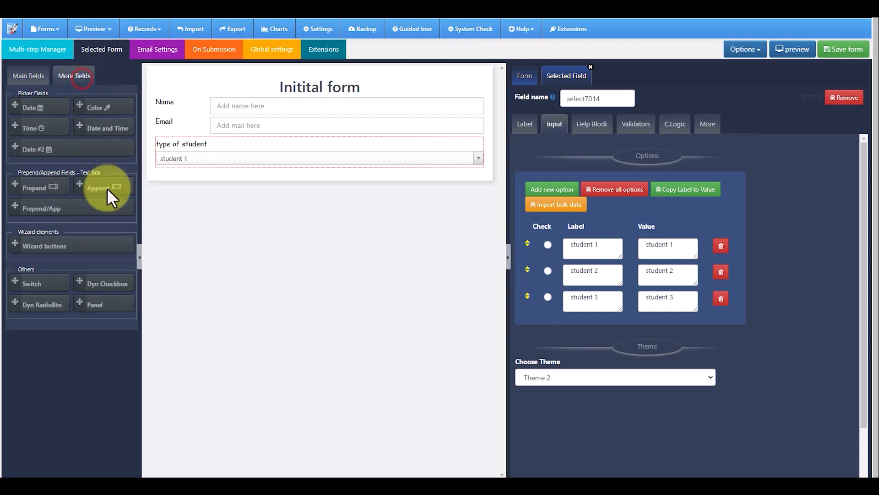
left_click_drag(15, 240, 293, 194)
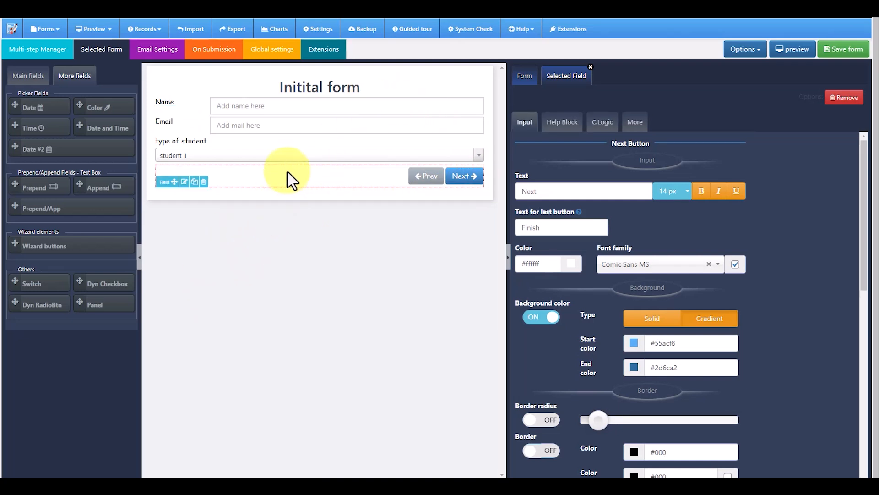
left_click(203, 182)
left_click(524, 86)
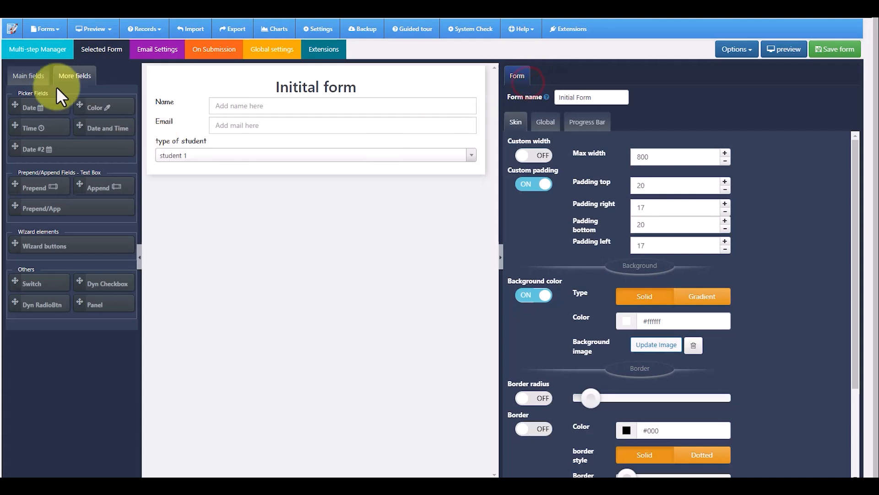
Add a submit button below the type of student list and set its navigation action to Next
left_click(28, 75)
left_click_drag(17, 168, 272, 176)
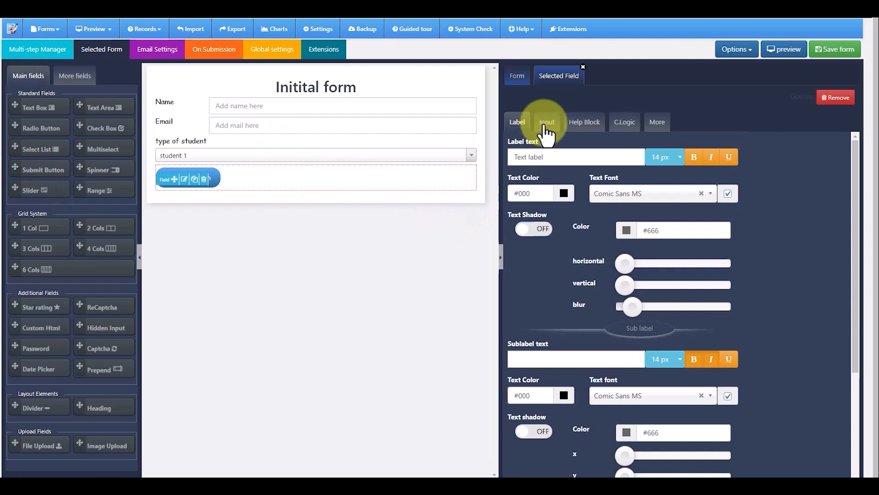
left_click(546, 123)
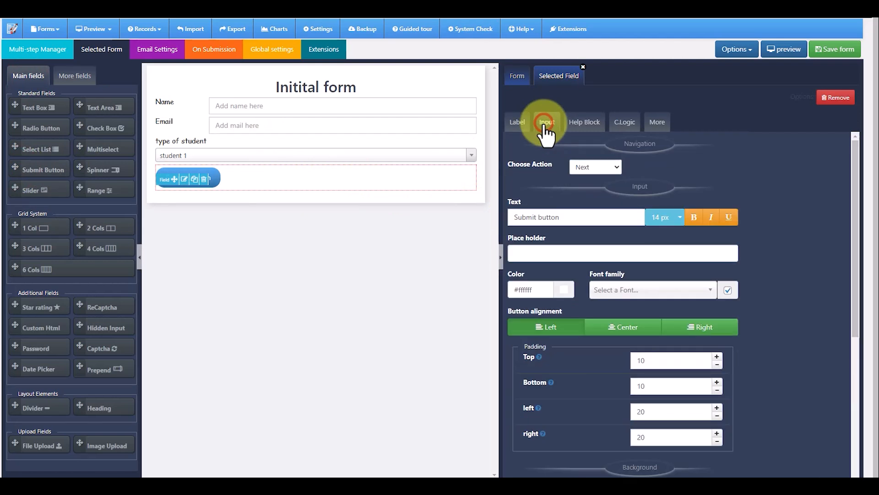
left_click(589, 168)
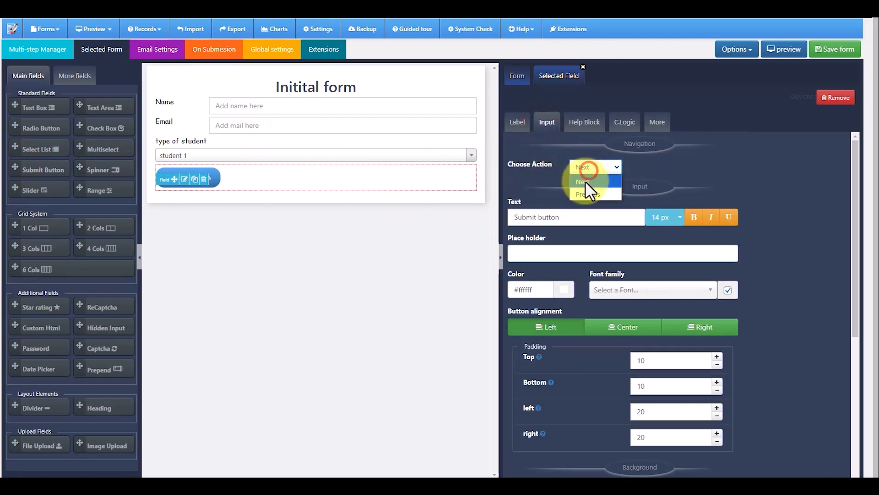
left_click(582, 181)
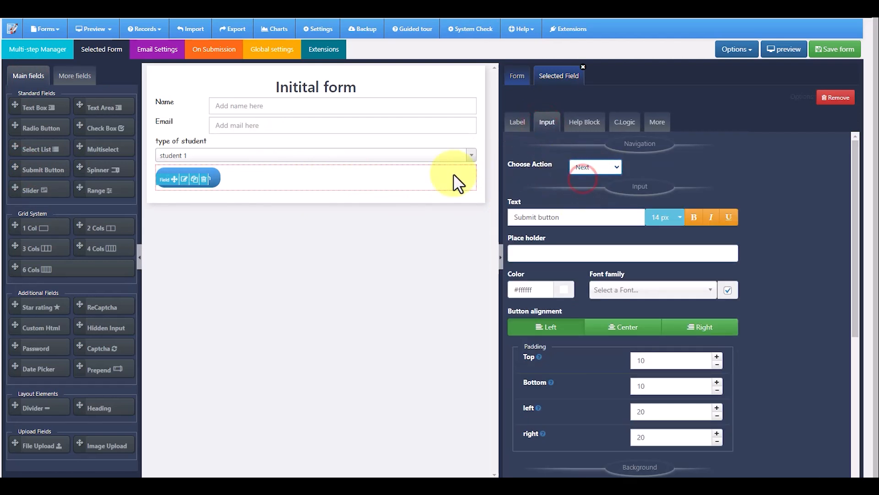
Change the submit button's text to "Next" and align the button to the right
left_click(184, 183)
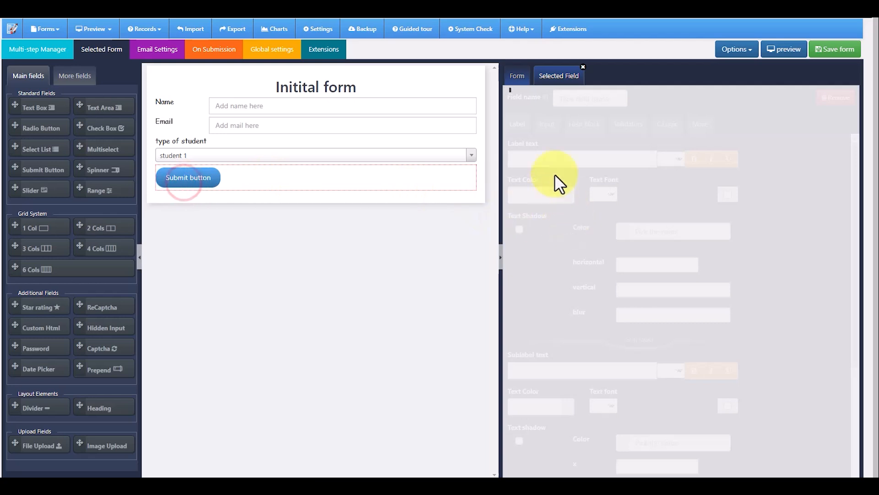
left_click(548, 123)
left_click_drag(564, 216, 513, 217)
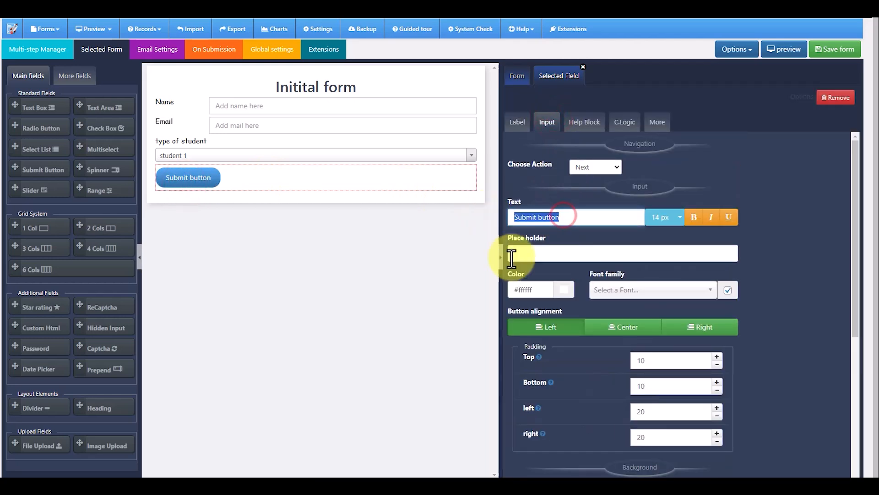
type("Next")
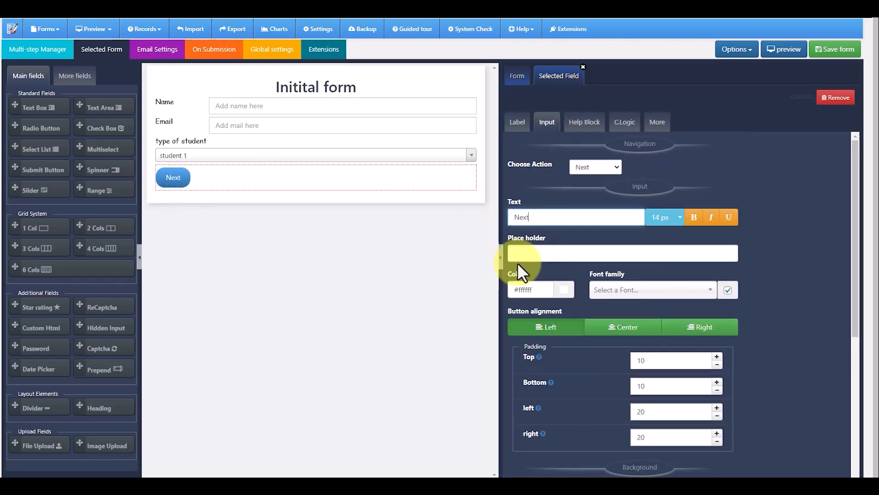
left_click(702, 335)
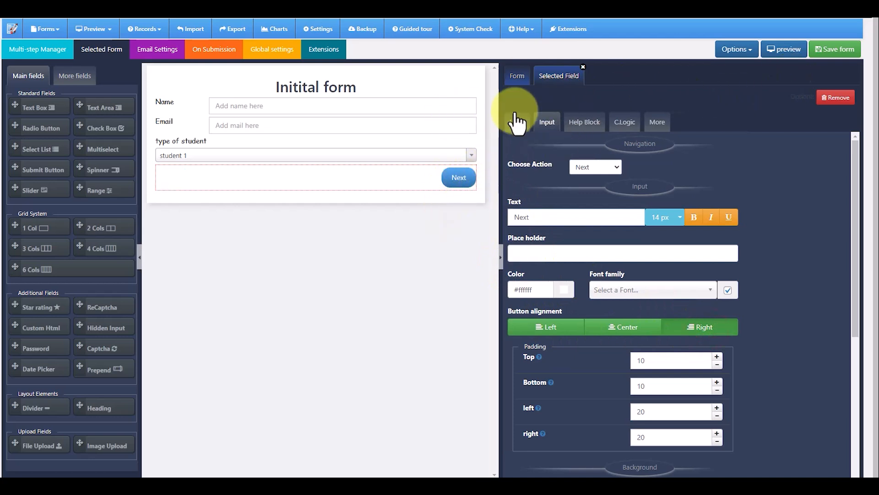
Give the initial form a gradient background with the light blue start colour #67bdd5
left_click(517, 76)
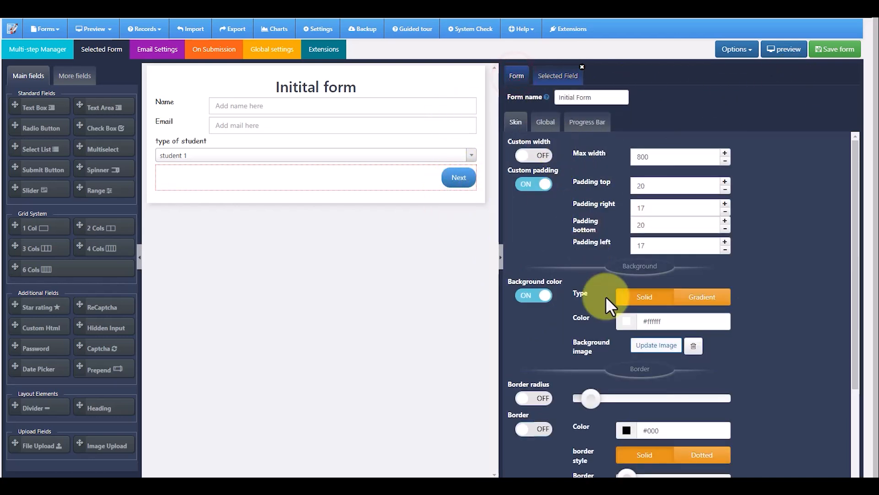
left_click(702, 297)
left_click(627, 321)
left_click_drag(623, 336, 624, 357)
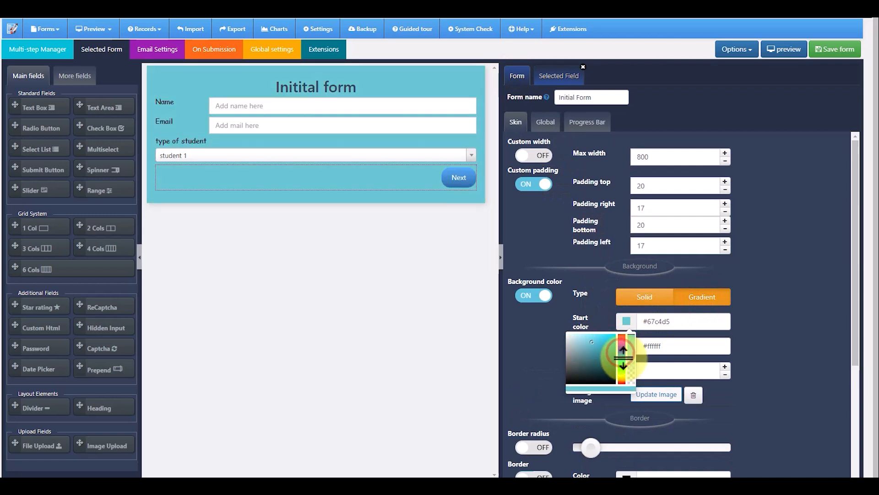
left_click(394, 281)
Enable the form's border radius and increase it to give clearly rounded corners
left_click(545, 448)
left_click_drag(589, 448, 631, 448)
left_click(383, 315)
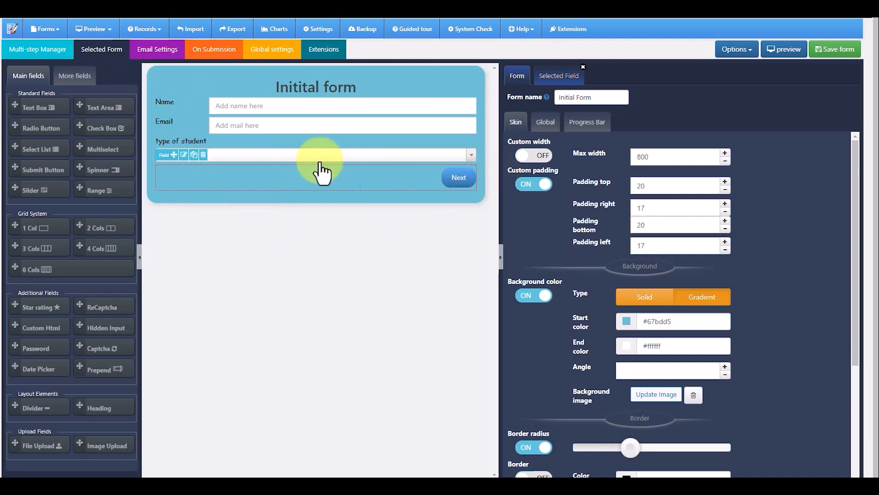
Open Form 2 from the multi-step diagram and rename it "Student 1", matching the select list's first option
left_click(237, 159)
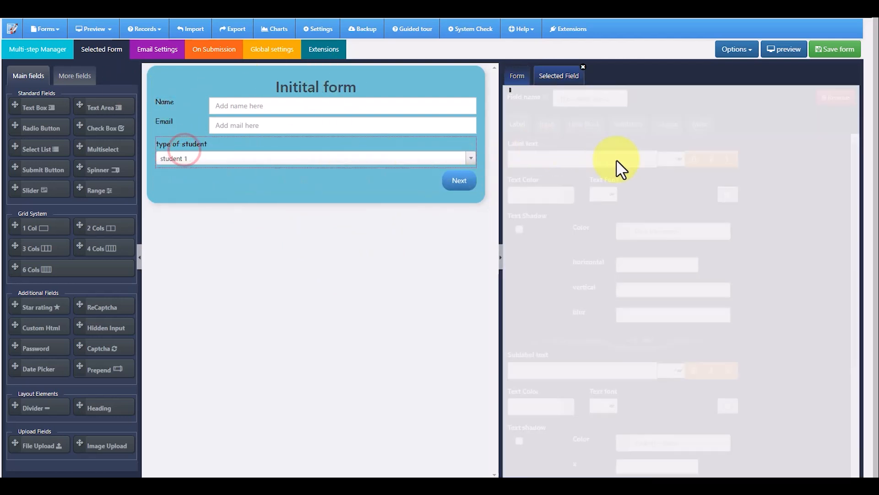
left_click(547, 126)
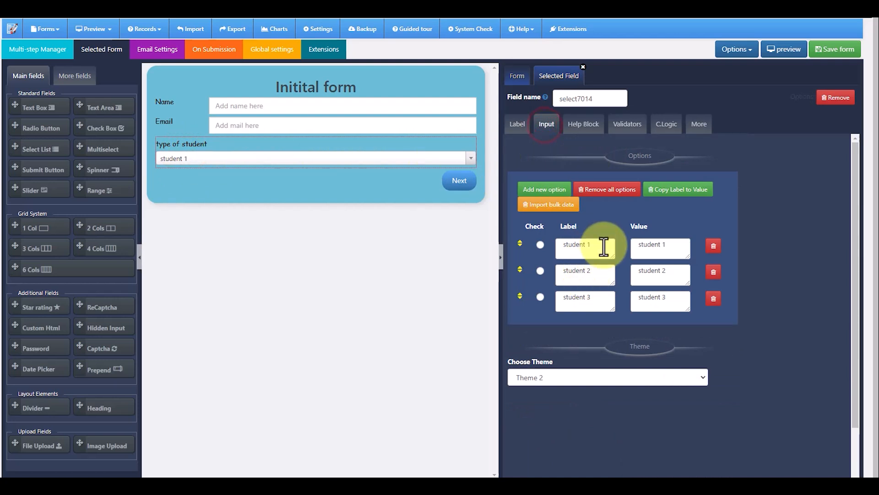
left_click(44, 48)
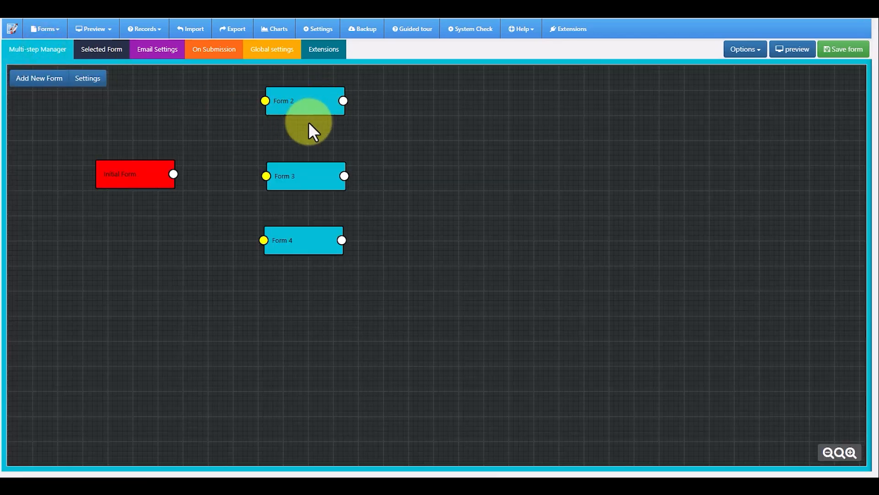
left_click(320, 121)
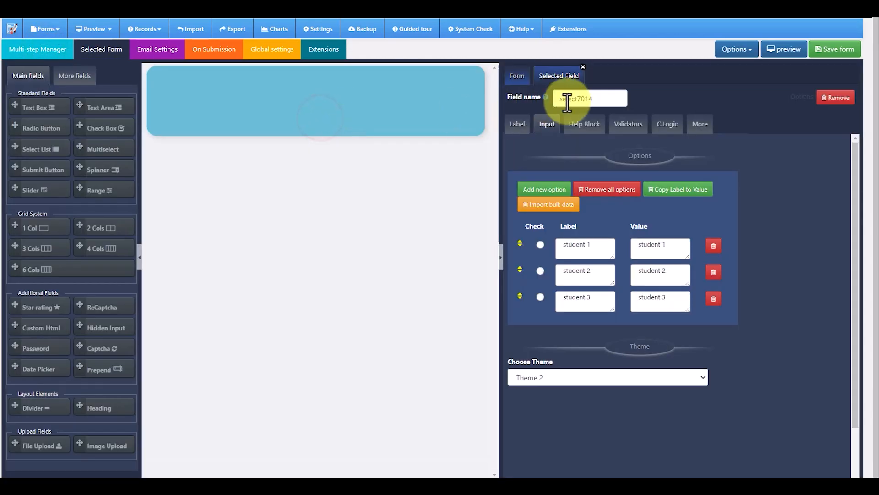
left_click(526, 81)
left_click_drag(596, 98, 556, 100)
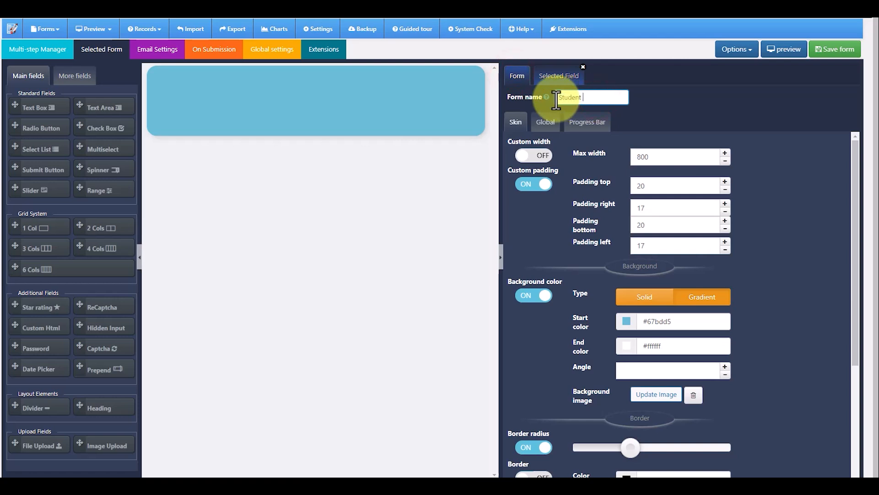
type("Student 1")
Add a centred heading with the text "Student 1" to the form
left_click(98, 410)
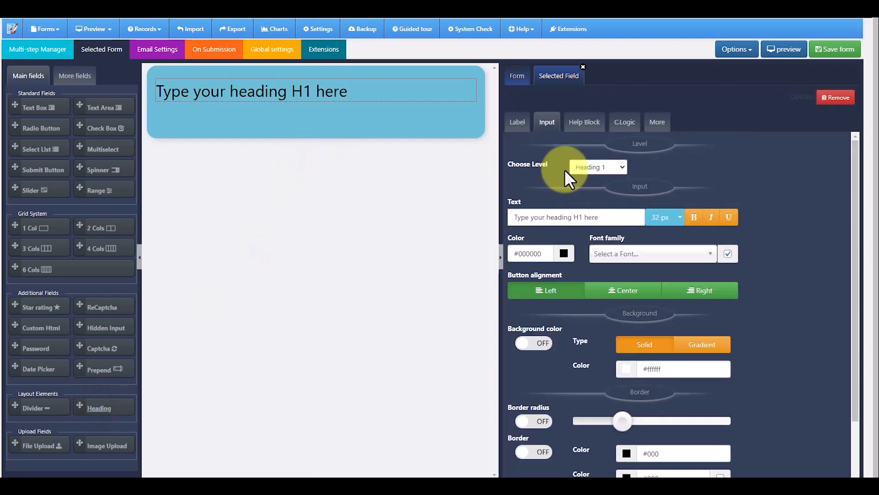
left_click_drag(605, 217, 517, 216)
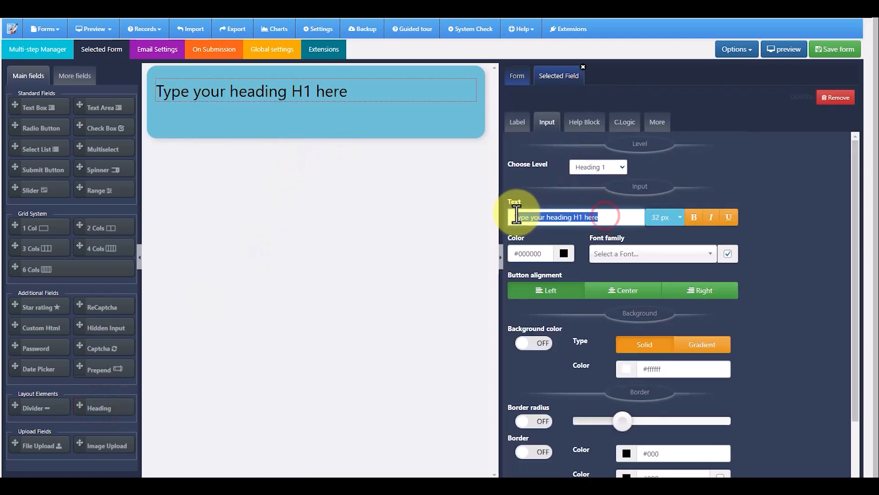
type("Student 1")
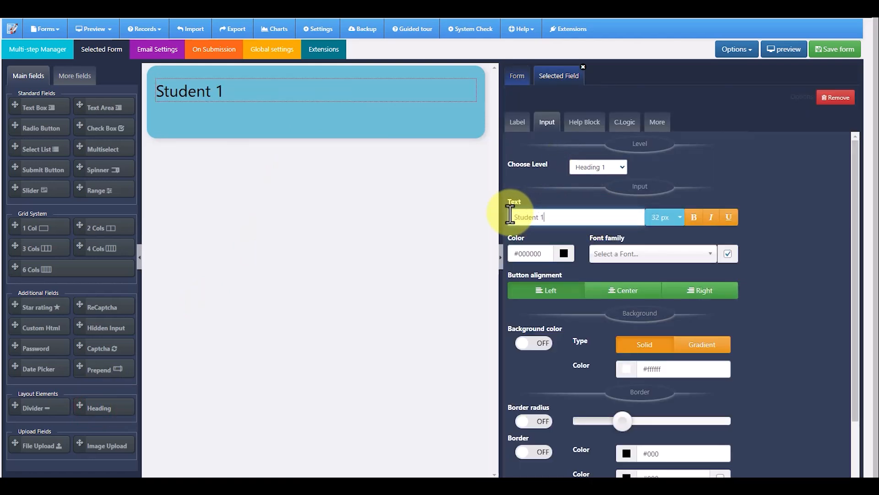
left_click(627, 290)
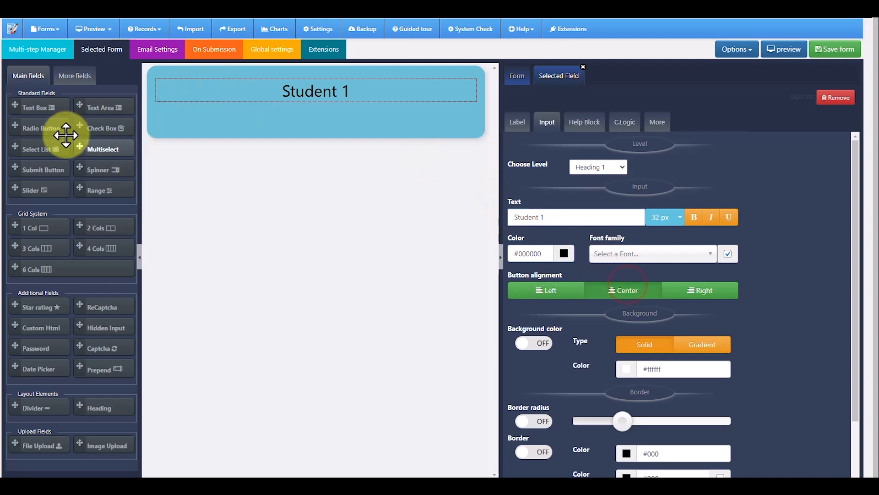
Add two text boxes below the Student 1 heading, labelling the first "Score" and the second "Test info"
left_click(37, 107)
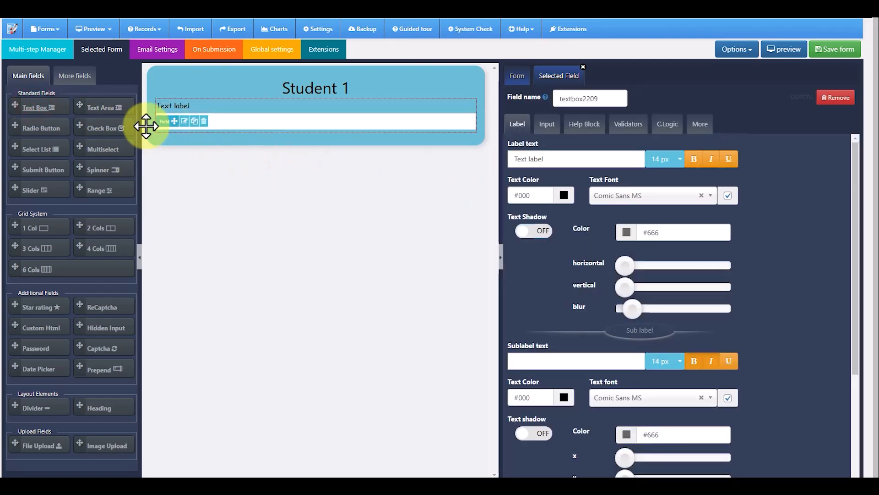
left_click(39, 107)
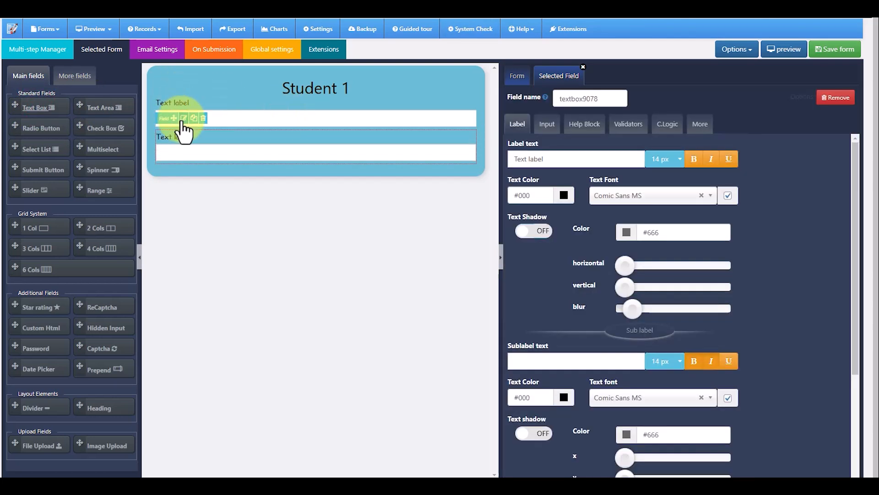
left_click(182, 119)
left_click_drag(551, 159, 508, 159)
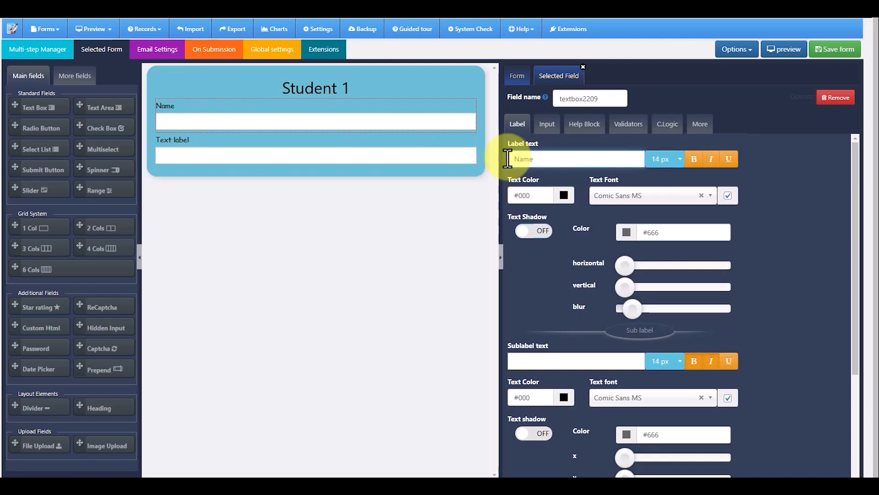
left_click_drag(545, 159, 503, 158)
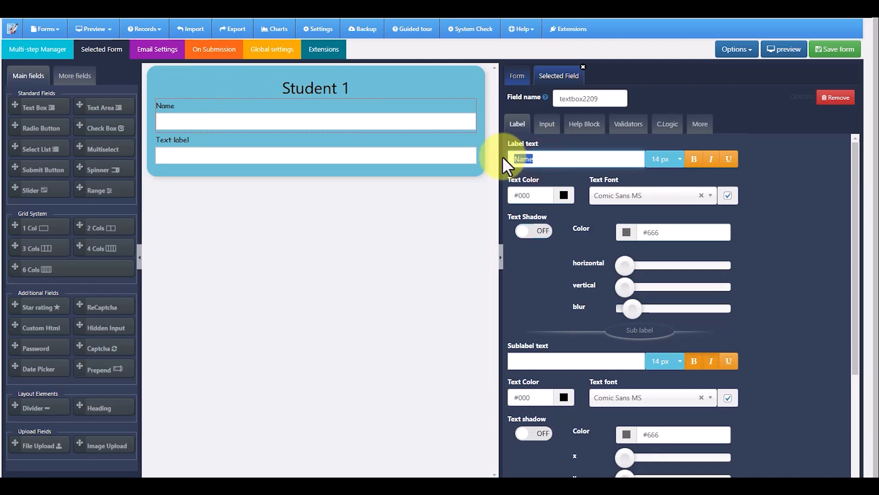
type("Score")
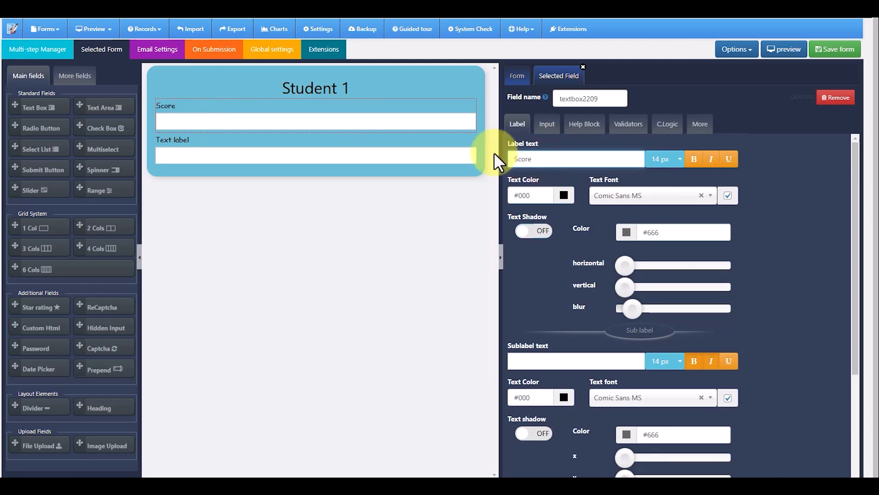
left_click(185, 152)
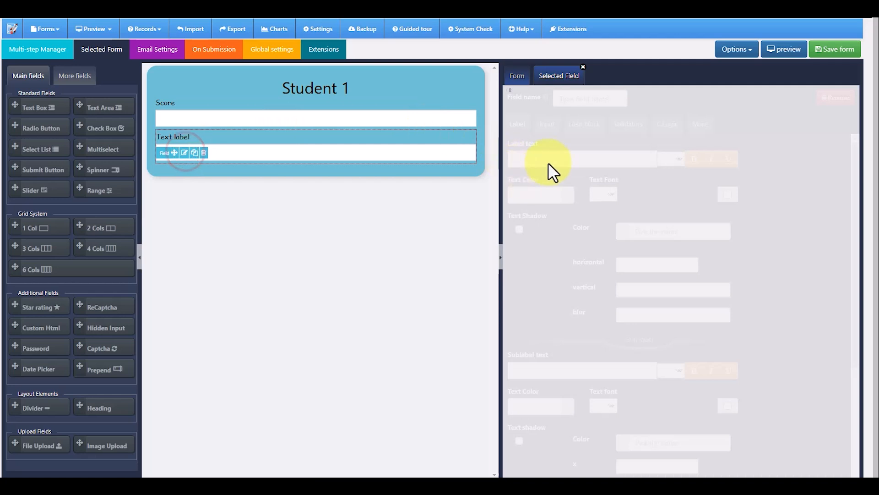
left_click_drag(549, 158, 517, 158)
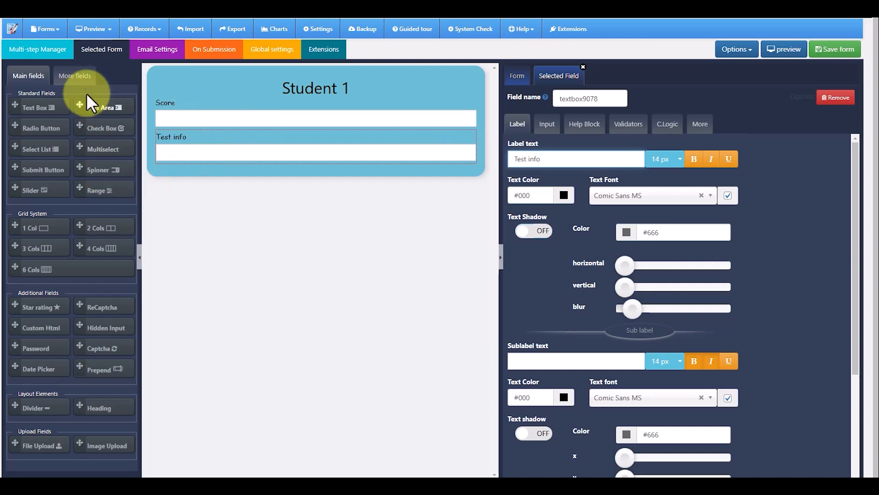
Add wizard navigation buttons below the Test info text box in the Student 1 form
left_click(74, 77)
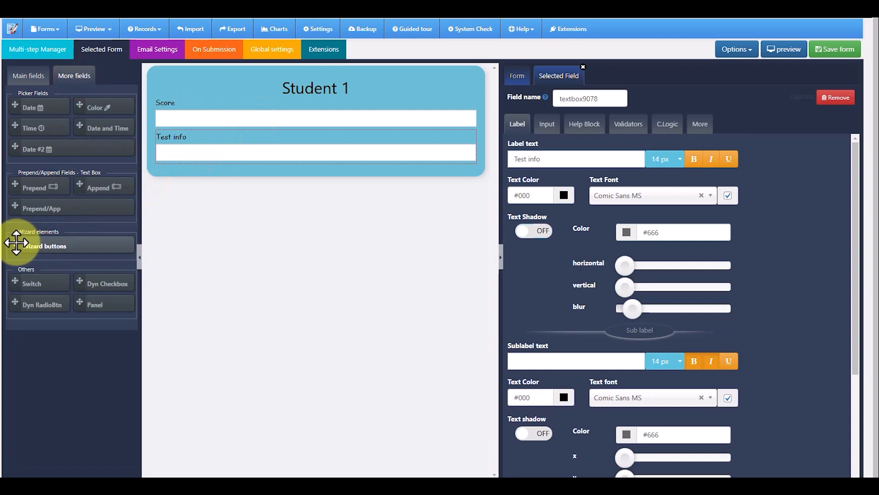
left_click_drag(13, 244, 223, 172)
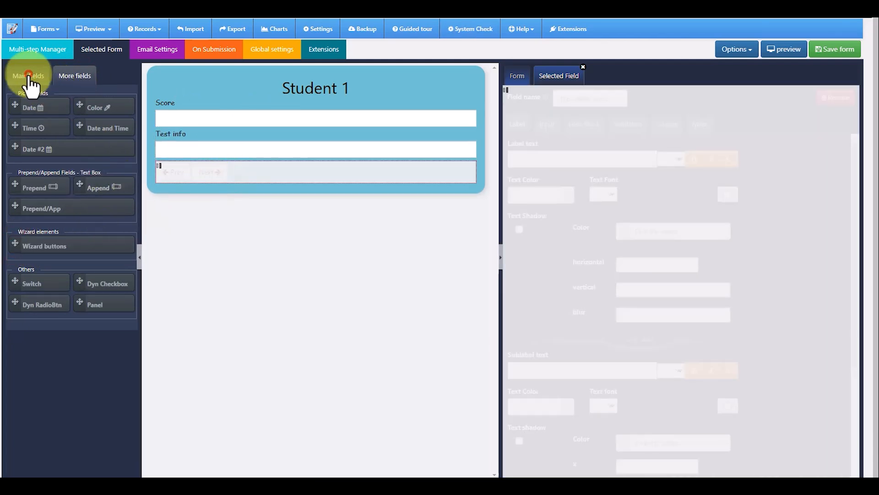
left_click(28, 77)
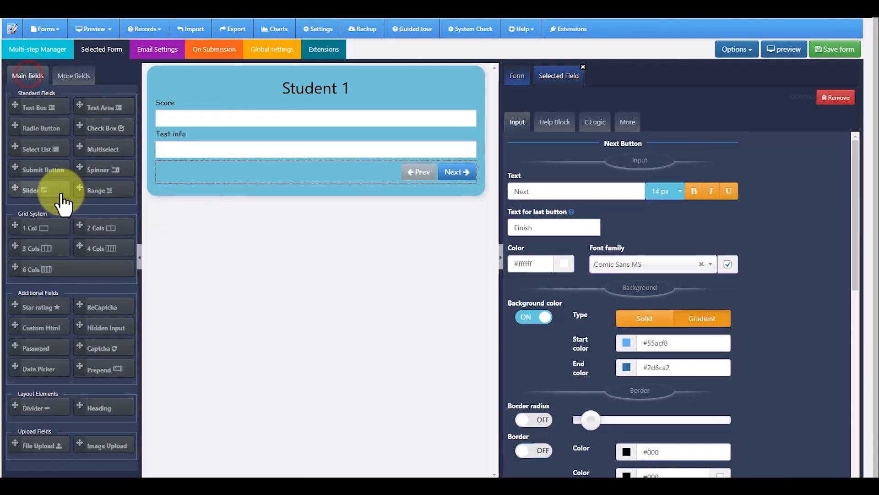
left_click(74, 75)
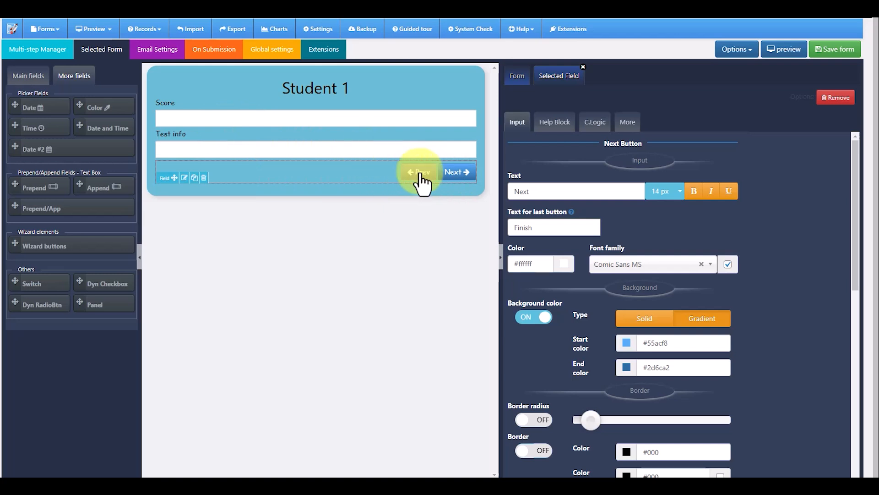
left_click(33, 79)
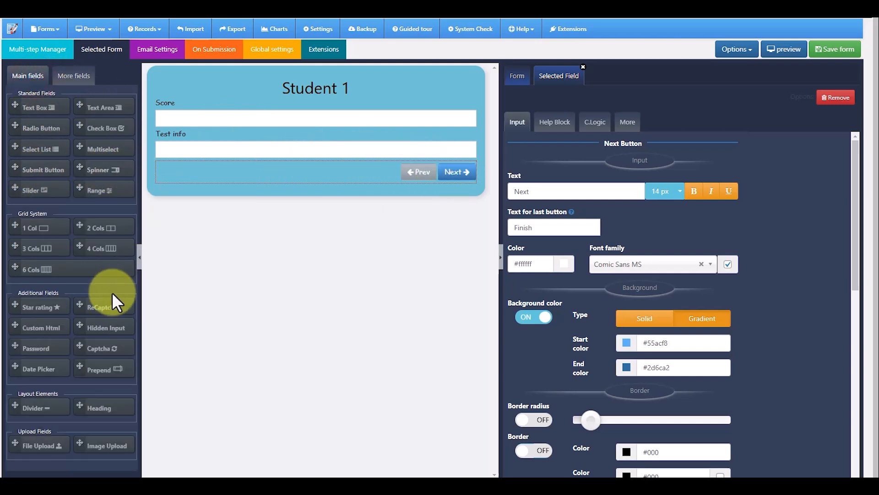
left_click_drag(79, 225, 244, 163)
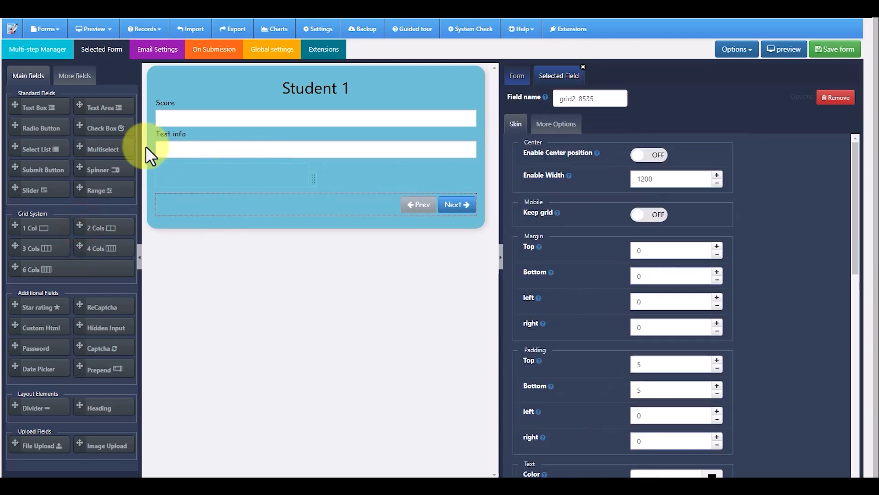
left_click_drag(70, 180, 185, 185)
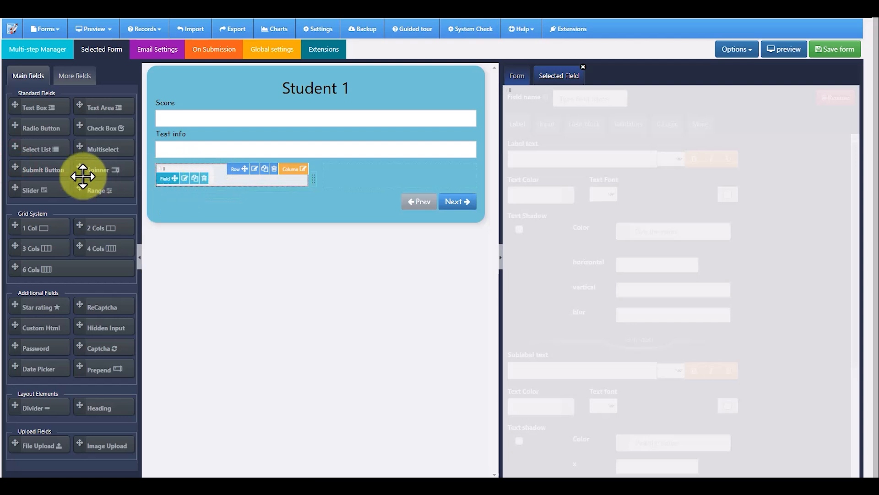
left_click_drag(15, 167, 408, 177)
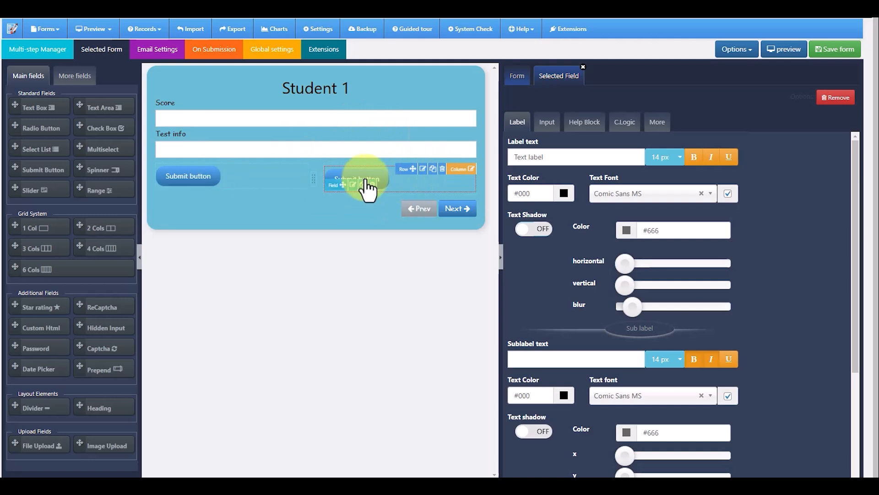
left_click(372, 185)
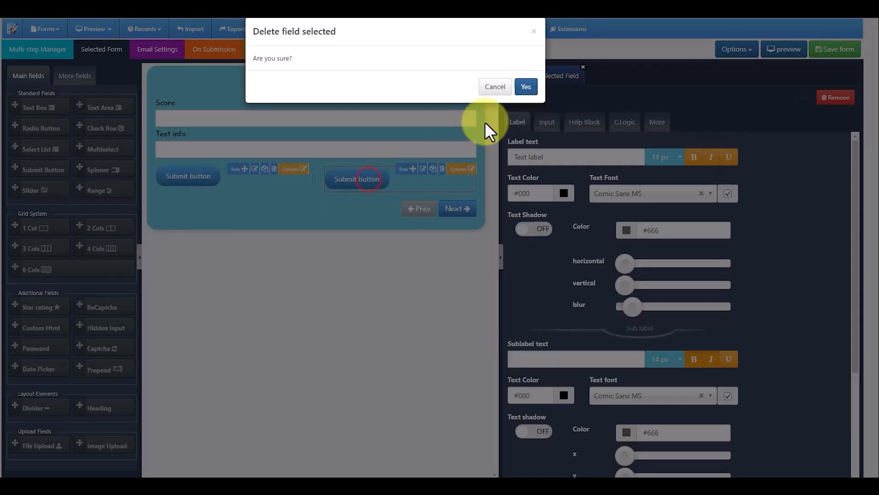
left_click(526, 90)
left_click(205, 182)
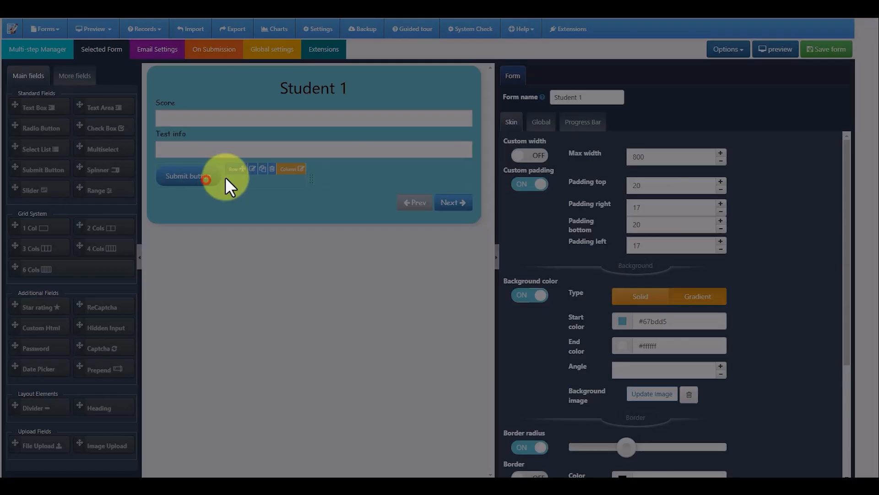
left_click(528, 88)
left_click(270, 170)
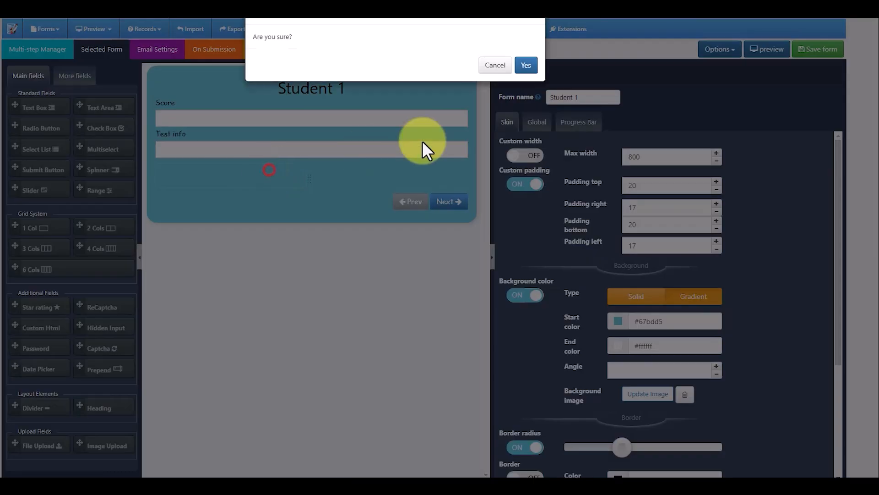
left_click(527, 87)
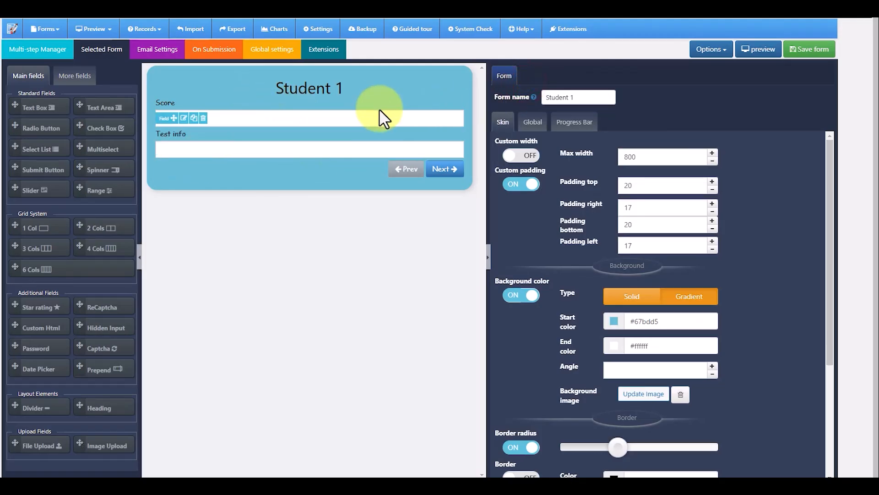
Open Form 3 from the multi-step diagram and rename it "Student 2"
left_click(43, 50)
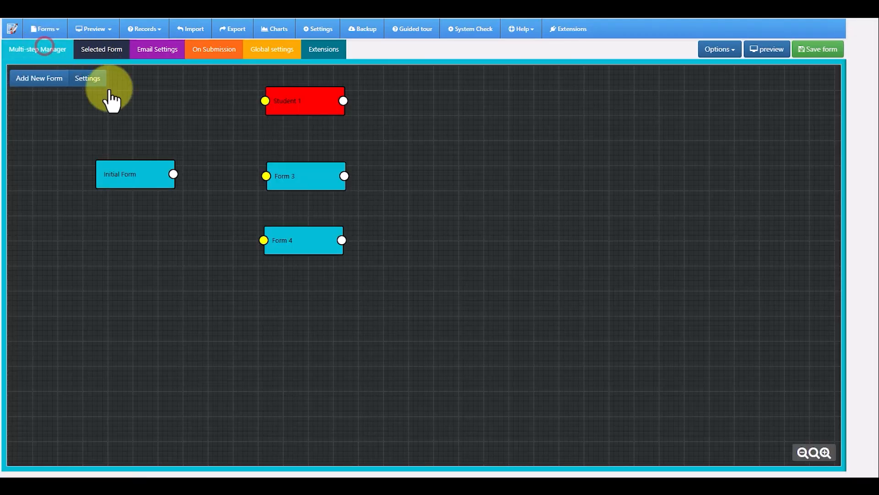
left_click(304, 183)
left_click(321, 196)
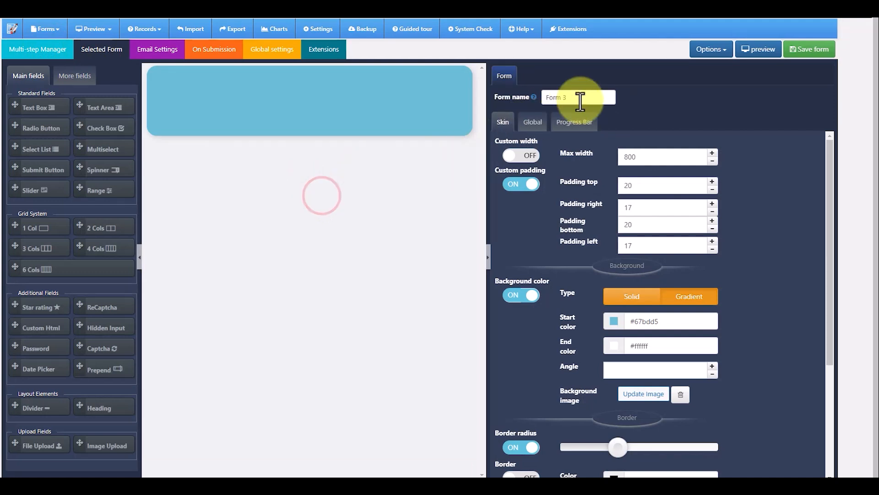
left_click_drag(571, 96, 540, 94)
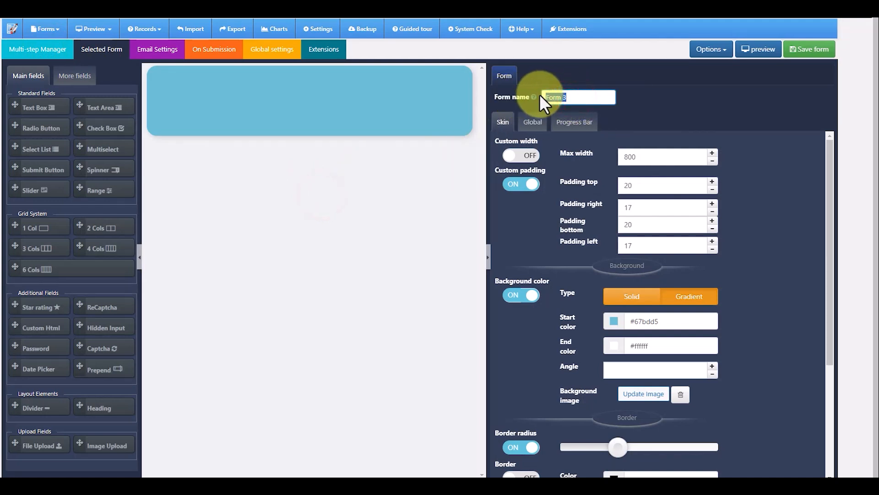
type("Student 2")
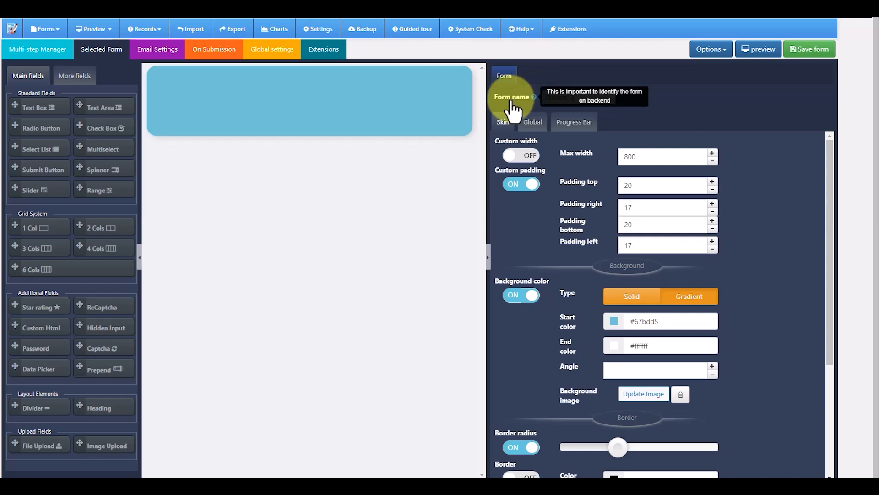
Add a Heading 2 level heading with the text "Student 2" to the form
left_click(99, 407)
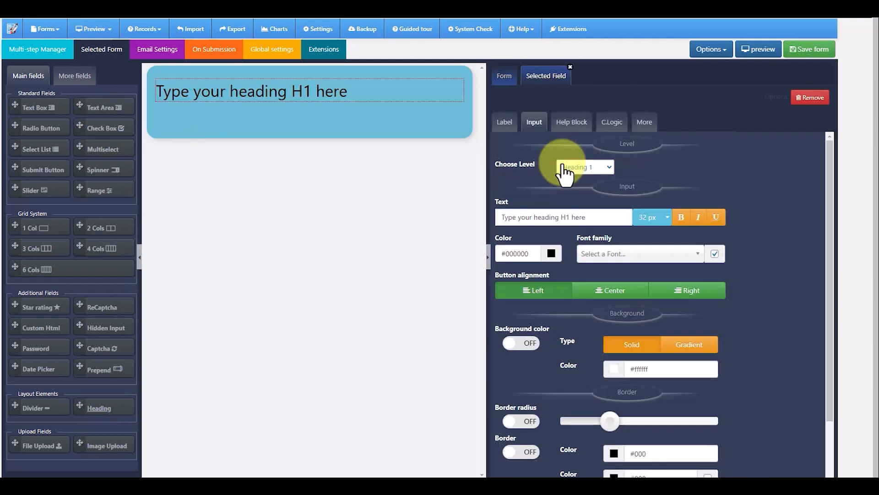
left_click(598, 168)
left_click(595, 195)
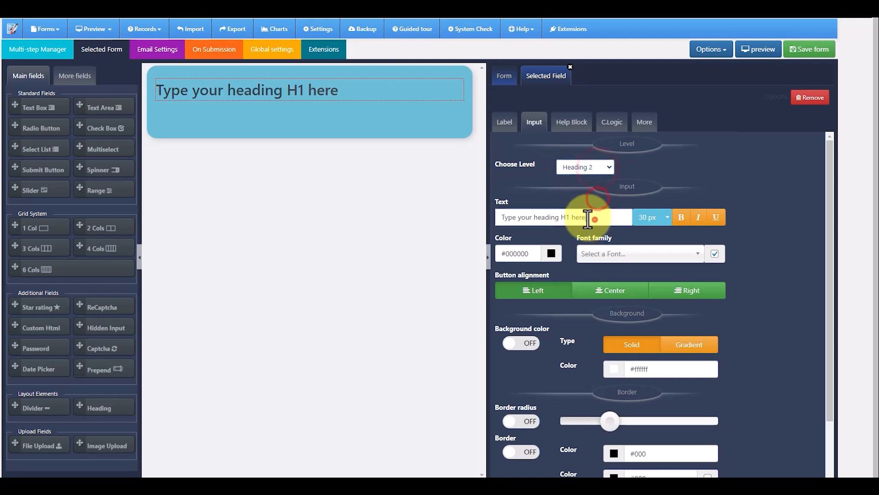
left_click_drag(595, 218, 495, 216)
type("Stu")
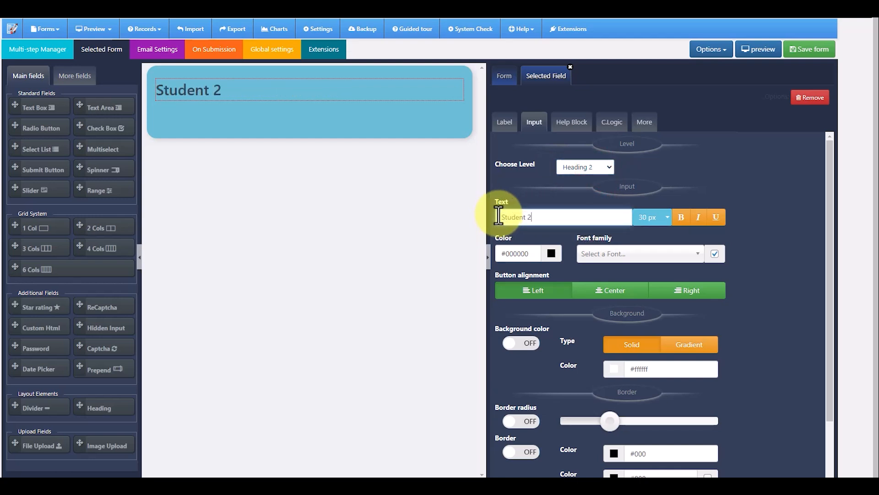
type("dent 2")
Add a text area and a radio button field with options New option1, New option2 and New option3, copying the labels to the values
left_click(100, 107)
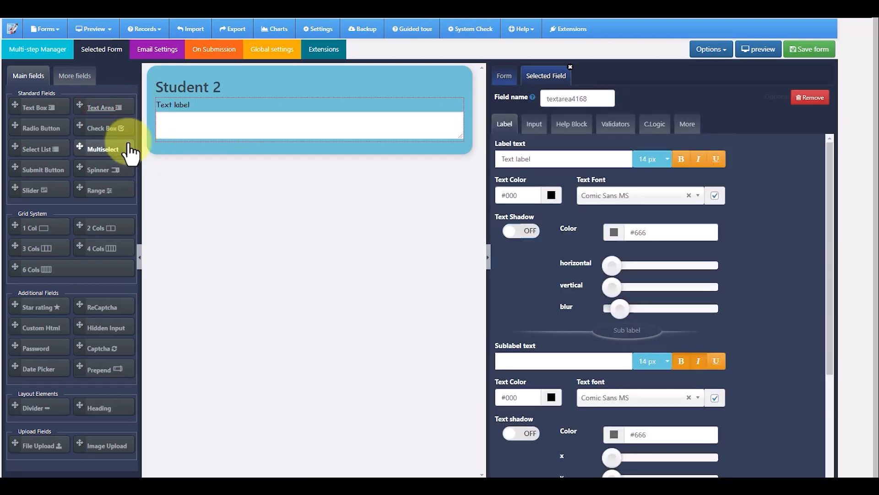
left_click_drag(37, 130, 197, 145)
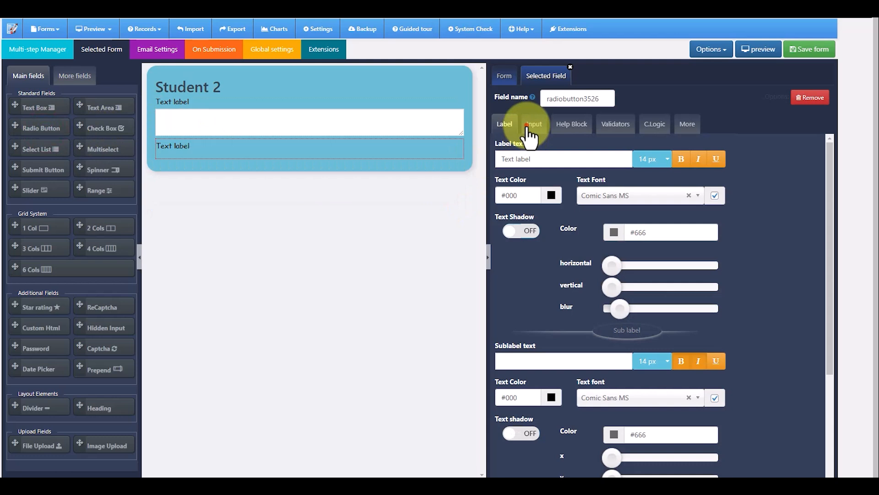
left_click(528, 125)
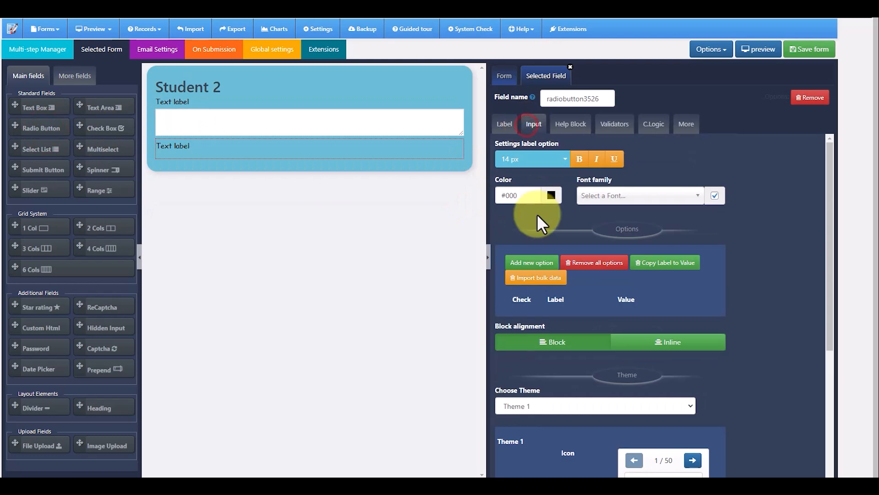
triple_click(535, 264)
left_click(588, 320)
type("1")
left_click(591, 347)
type("2")
left_click(594, 376)
type("3")
left_click(663, 264)
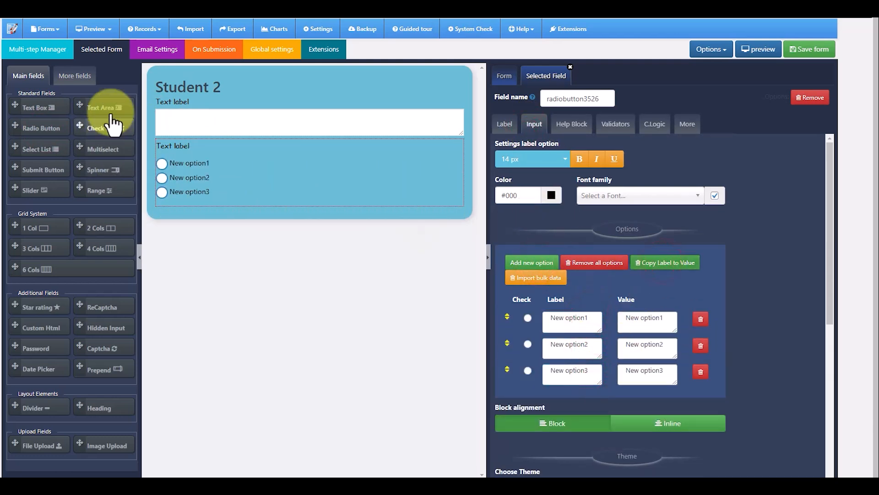
Add wizard navigation buttons below the radio options in the Student 2 form
left_click(89, 75)
left_click_drag(15, 241, 256, 197)
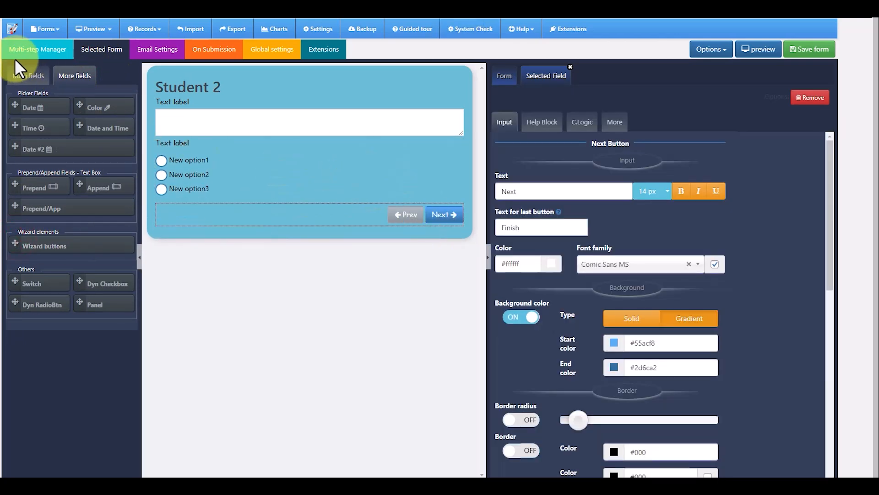
left_click(28, 76)
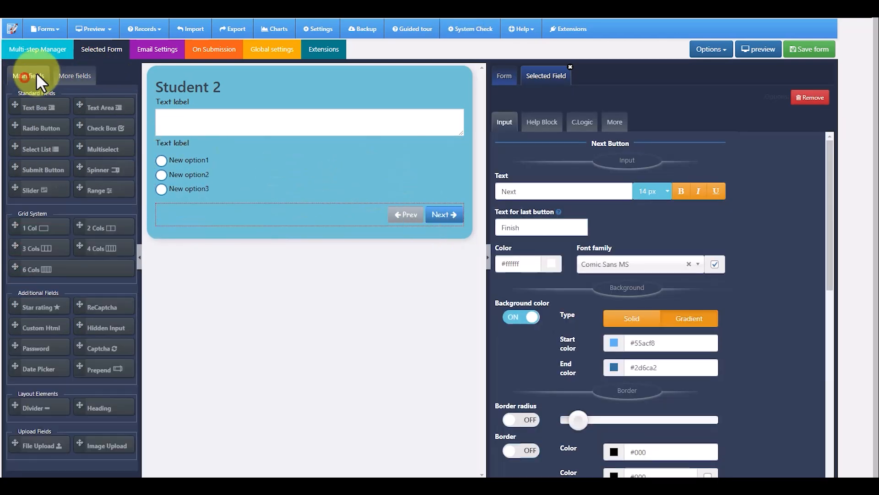
Open Form 4 from the multi-step diagram and rename it "Student 3"
left_click(46, 50)
left_click(315, 257)
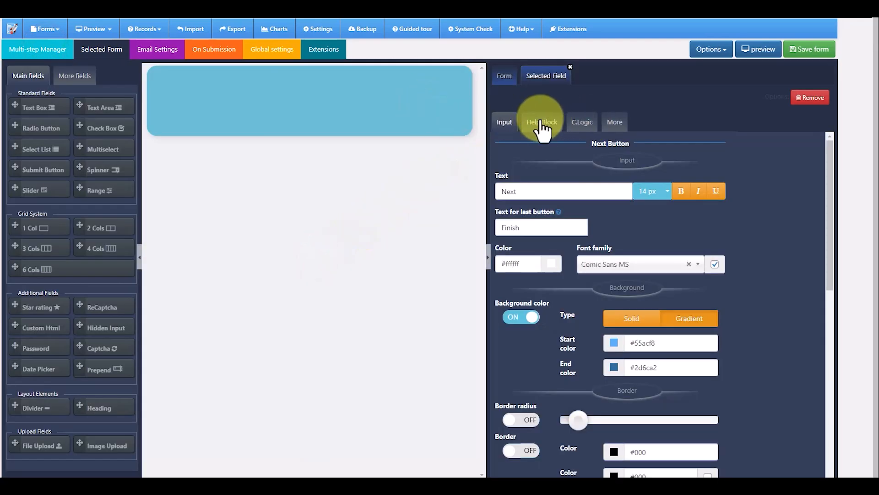
left_click(508, 76)
double_click(561, 97)
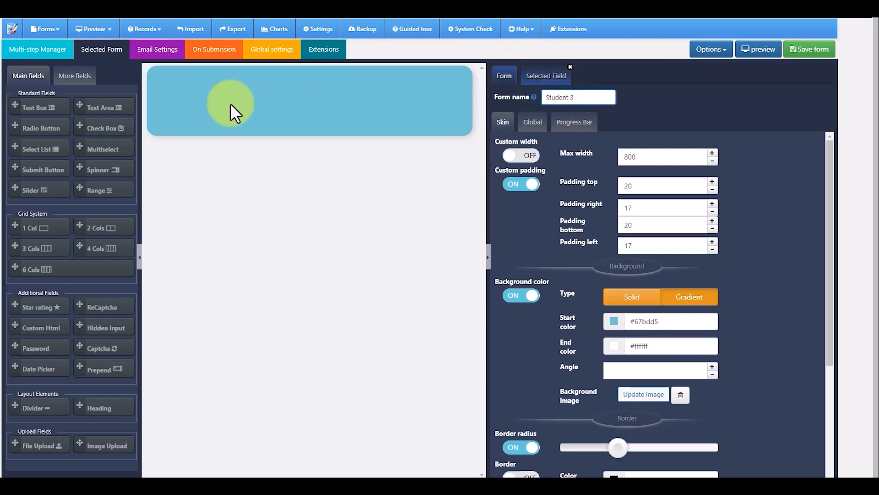
Add a heading with the text "Student 3" to the form
left_click(106, 406)
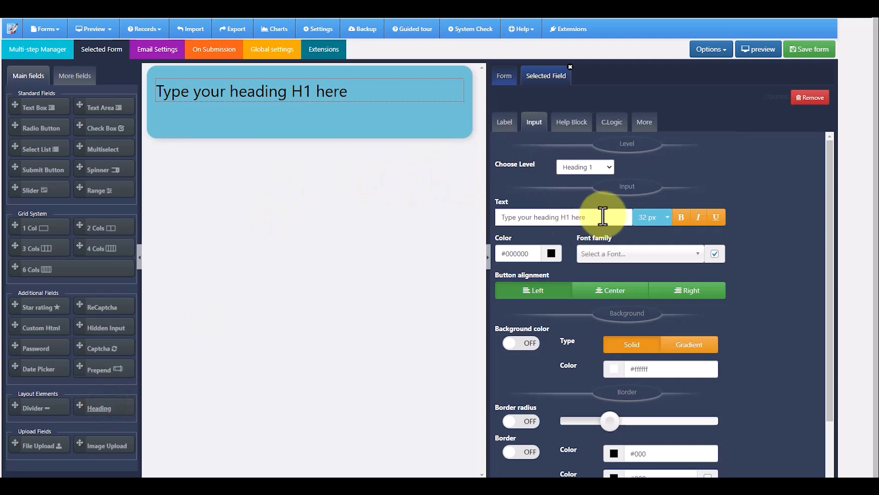
left_click_drag(602, 216, 499, 217)
type("Student 3")
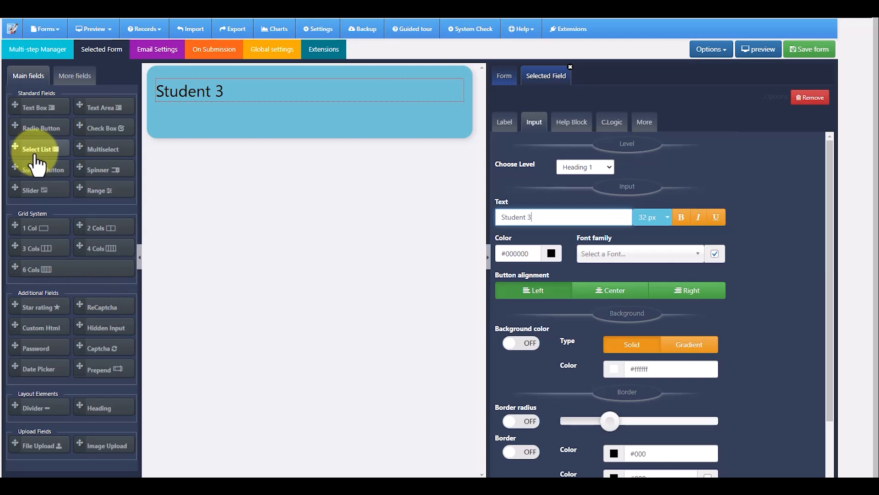
Add a select list labelled "Products" with options New option1, New option2 and New option3, copying the labels to the values
left_click_drag(19, 146, 244, 113)
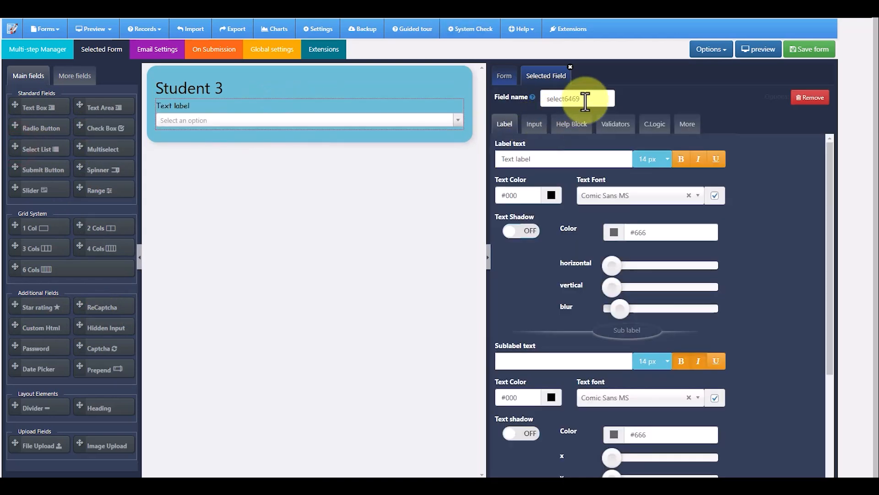
left_click_drag(542, 159, 499, 158)
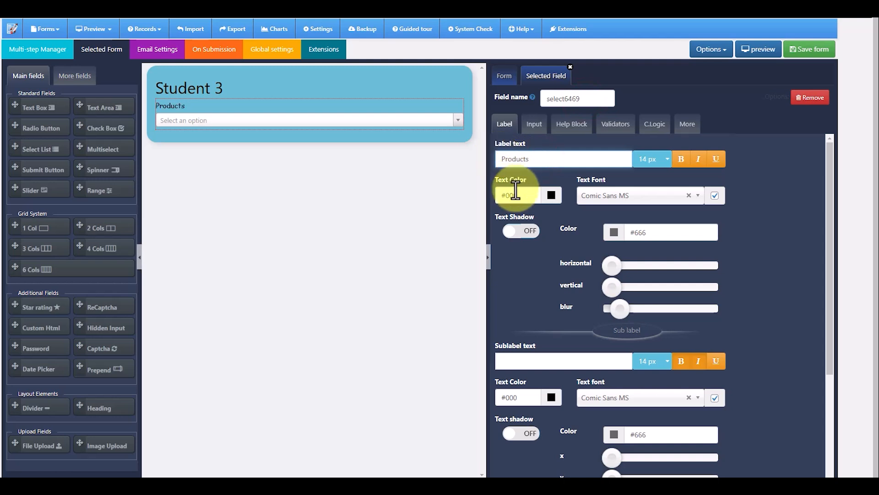
left_click(533, 124)
left_click(543, 188)
double_click(543, 189)
left_click(590, 248)
type("1")
left_click(592, 265)
type("2")
left_click(596, 300)
type("3")
left_click(674, 191)
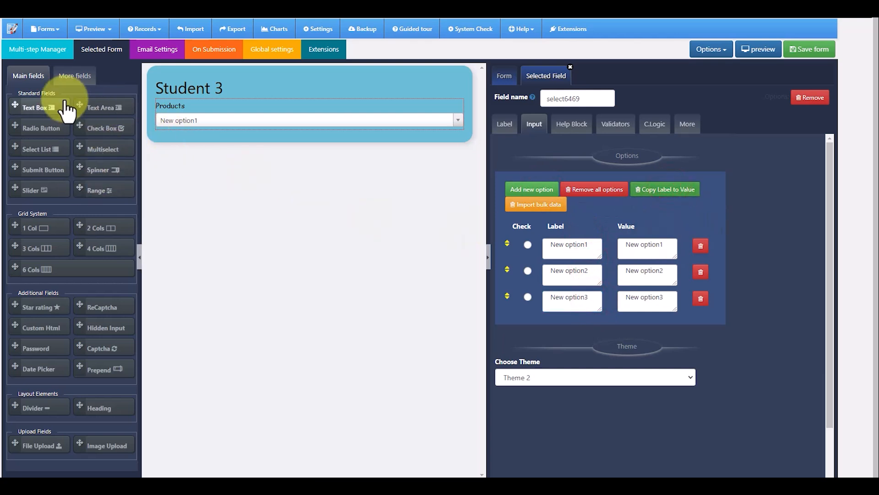
Add wizard navigation buttons below the Products select list in the Student 3 form
left_click(74, 76)
left_click_drag(17, 244, 273, 138)
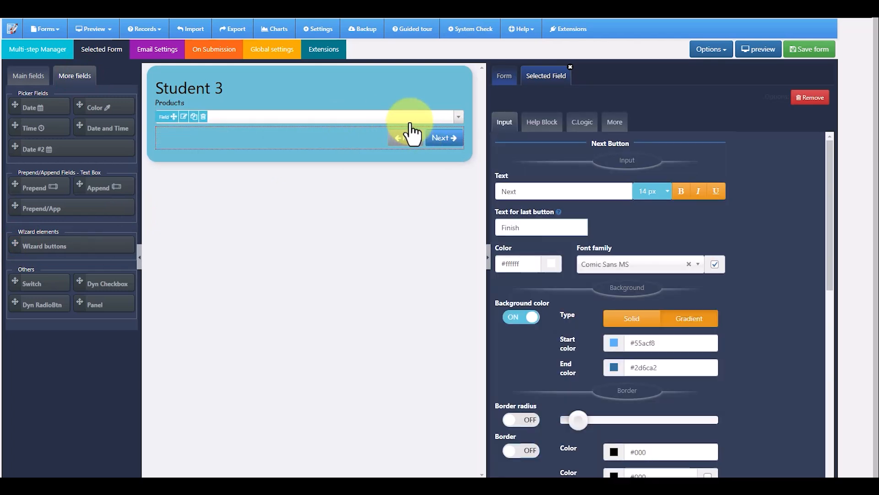
Add a new form to the multi-step diagram and place it to the right of the Student 2 form
left_click(47, 52)
left_click(46, 78)
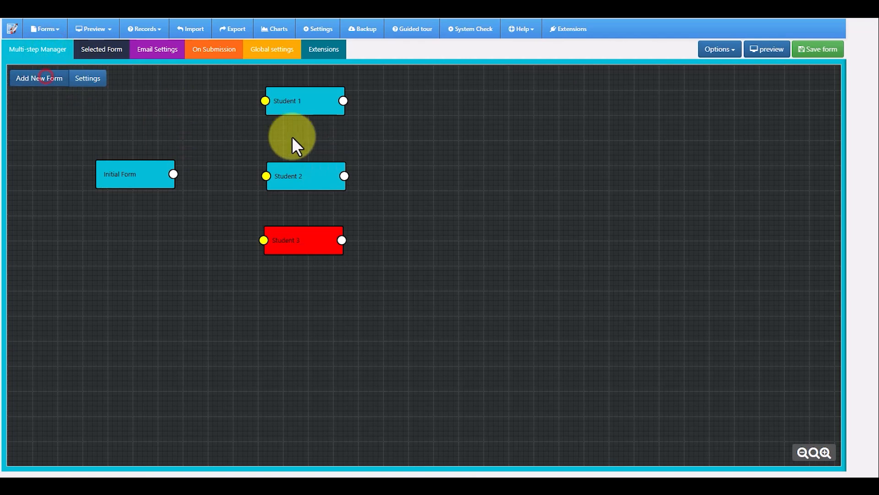
left_click_drag(73, 131, 478, 168)
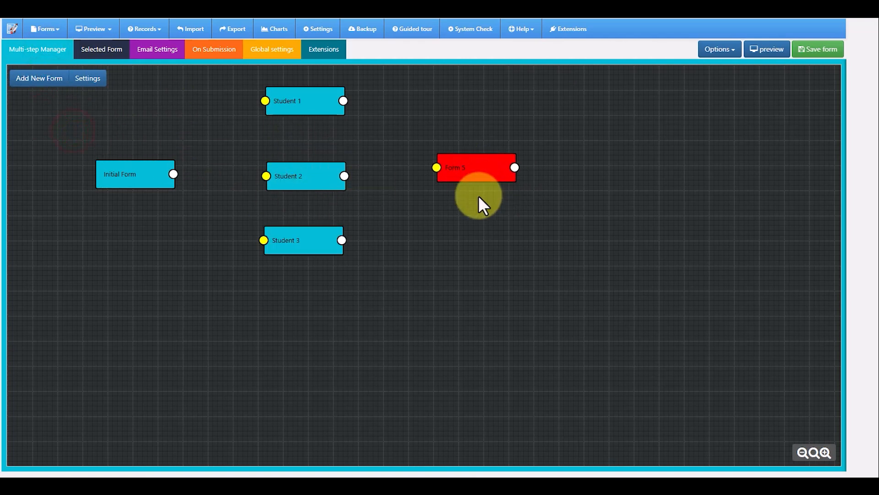
Open the newly added Form 5 for editing and rename it "Address information"
double_click(489, 182)
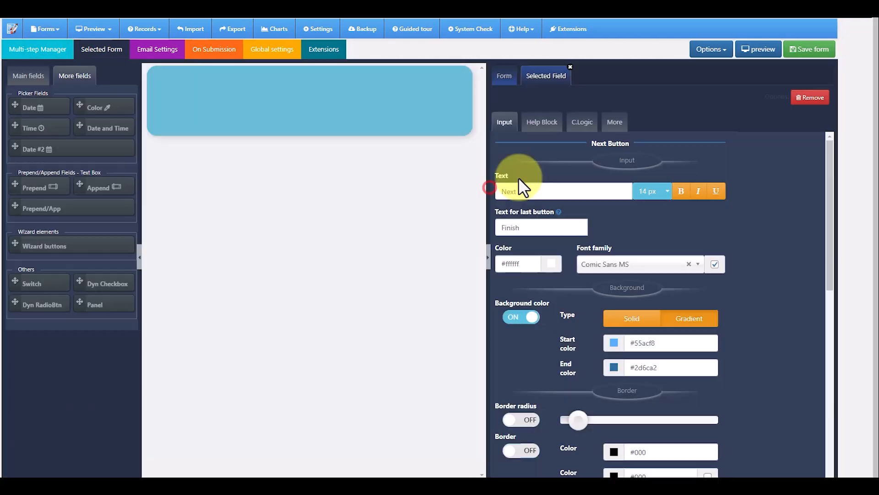
left_click(504, 76)
left_click(575, 97)
type("Add")
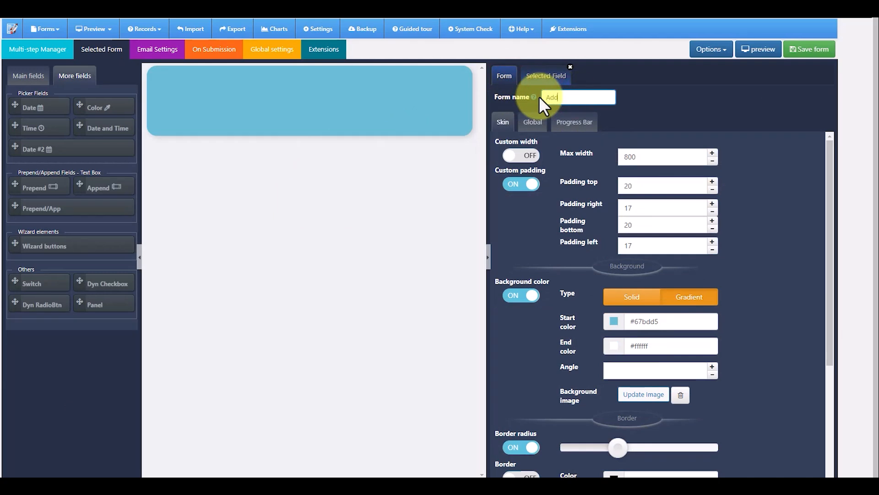
type("ress information")
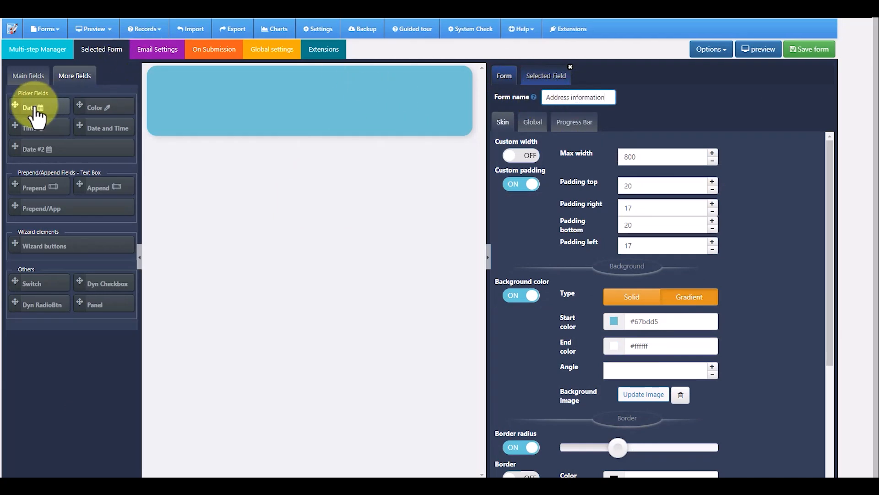
Add a text box to the form and place a heading reading "Address information" above it
left_click(23, 74)
left_click_drag(14, 108, 238, 95)
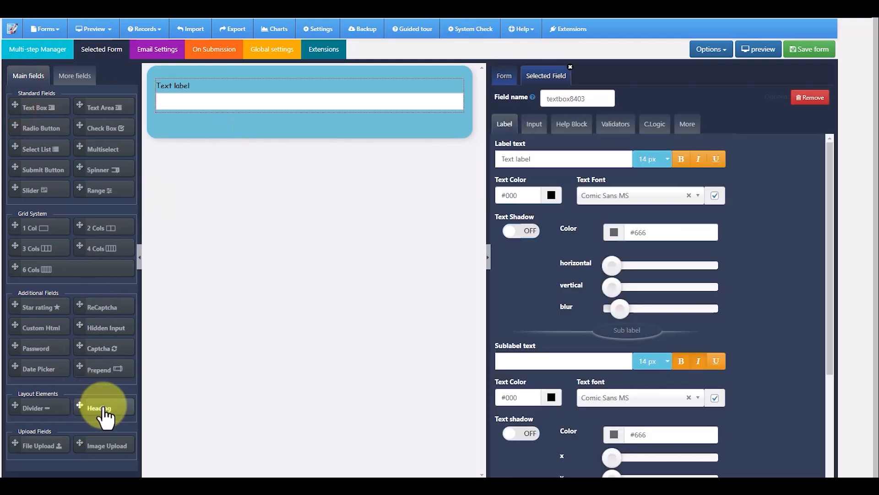
left_click_drag(101, 406, 191, 85)
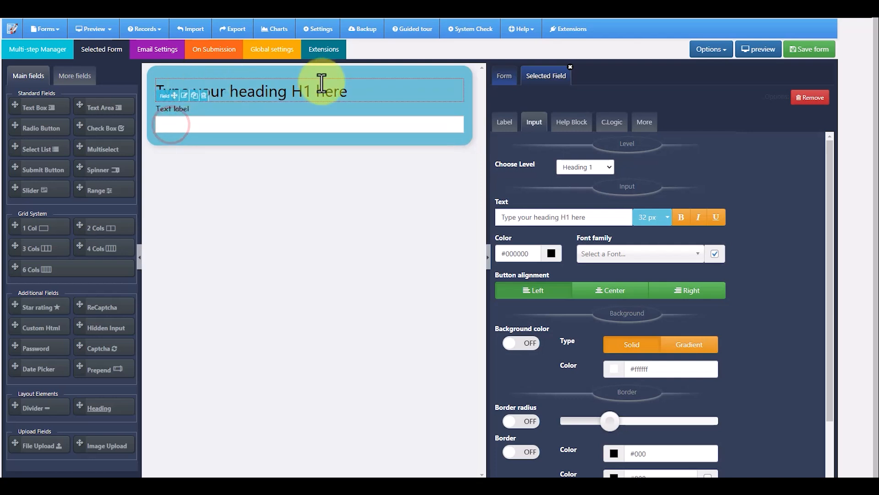
triple_click(593, 218)
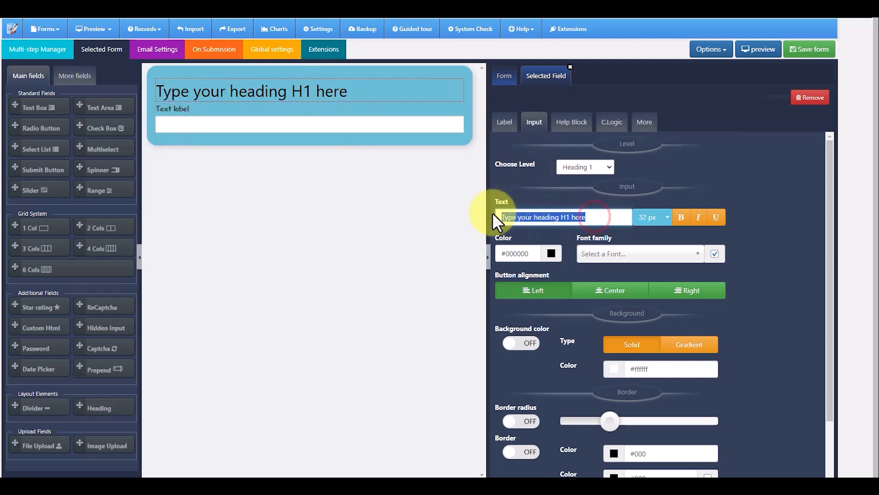
type("Addre")
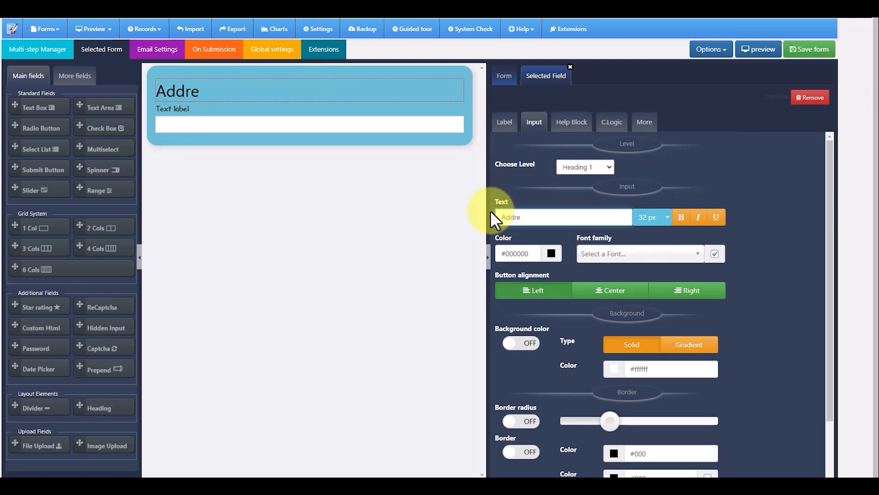
type("ss information")
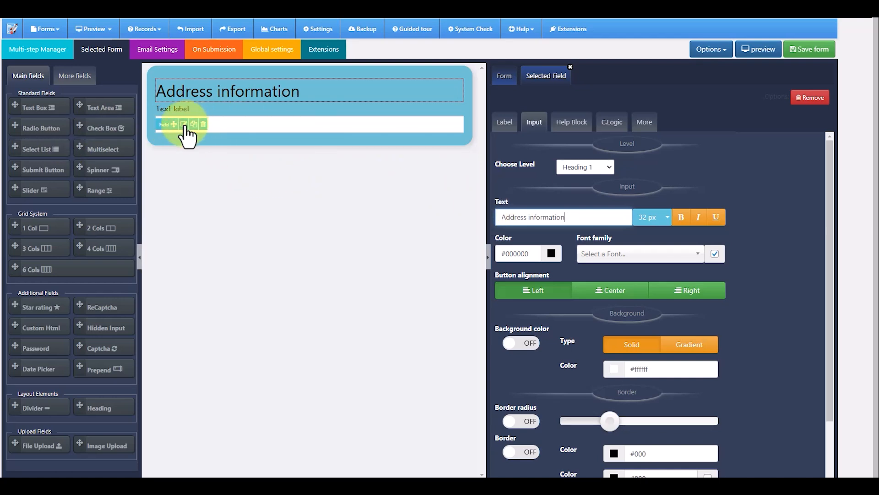
Center the "Address information" heading and set its text color to white (#ffffff)
left_click(592, 298)
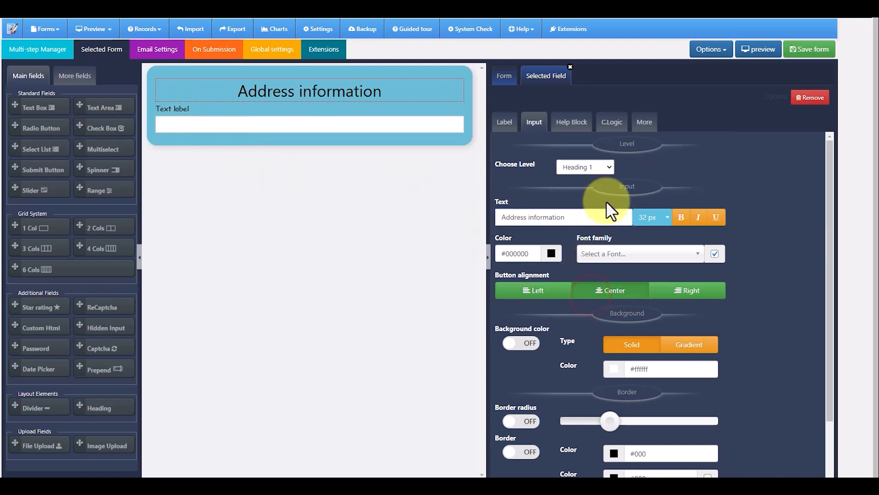
left_click(551, 254)
left_click_drag(520, 278, 477, 263)
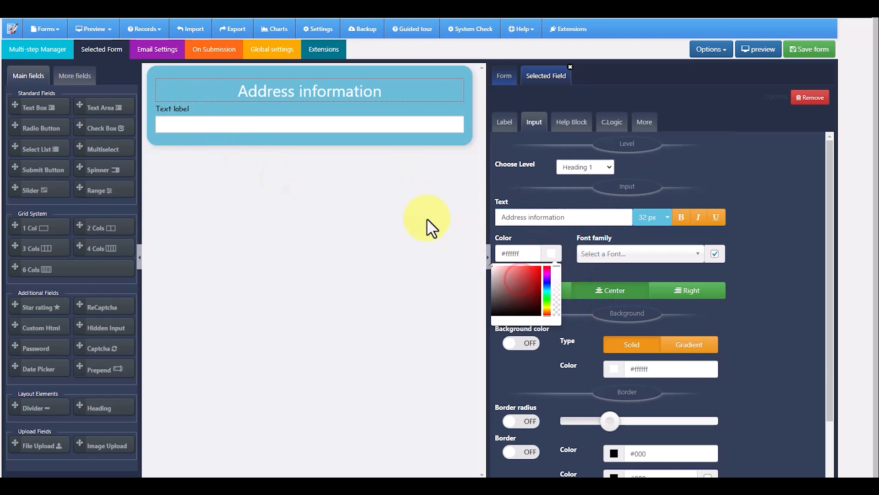
Set the text box's label and field name to "Address" and place the label to the left of the input
left_click(181, 122)
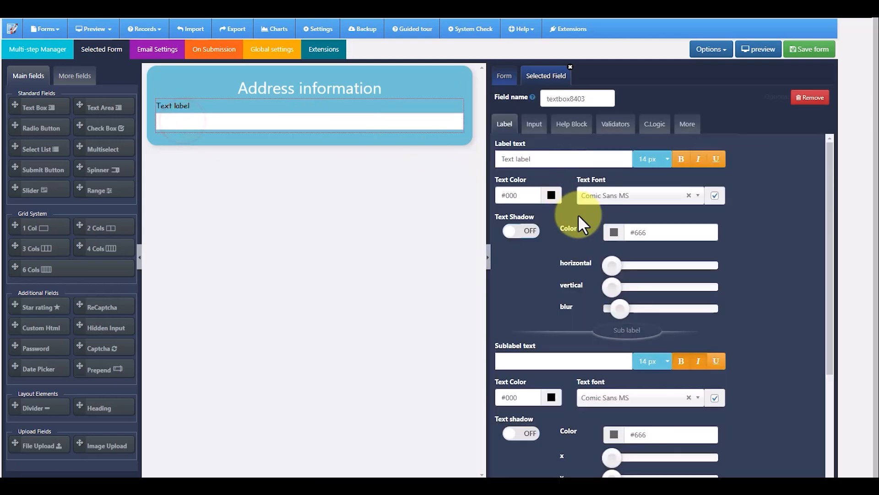
left_click_drag(539, 157, 486, 156)
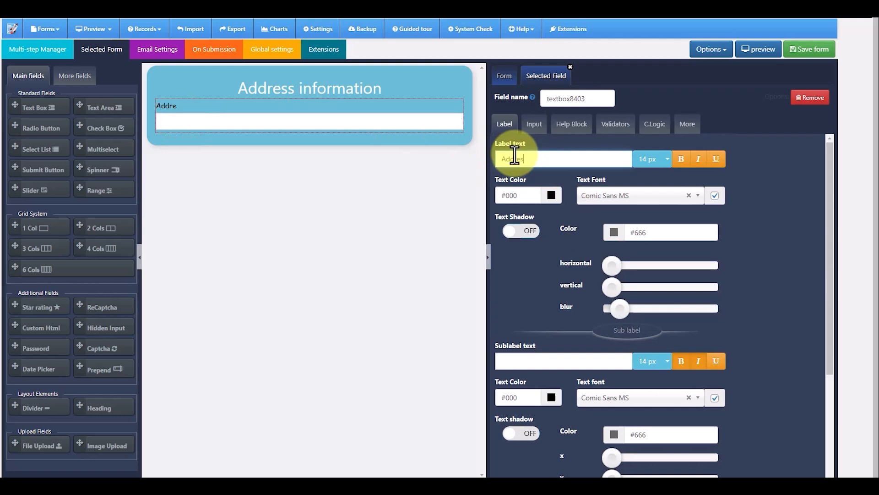
left_click_drag(608, 98, 542, 97)
type("Address")
scroll(536, 371, "down", 3)
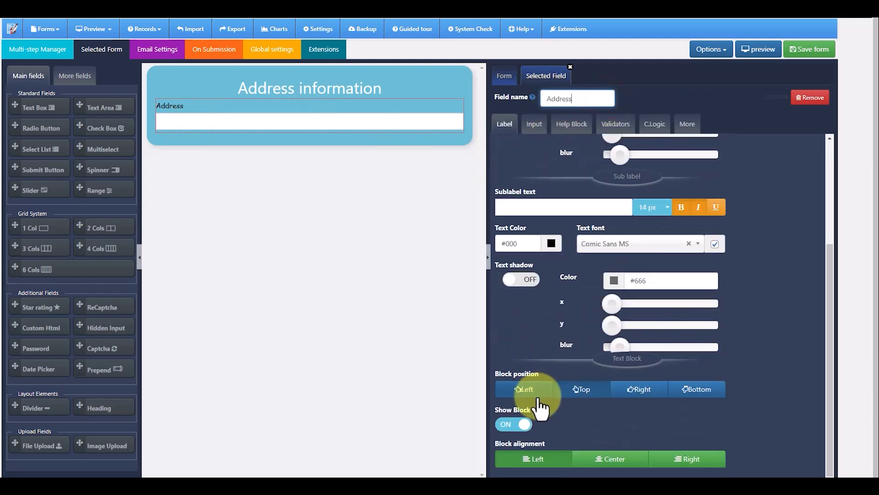
left_click(525, 389)
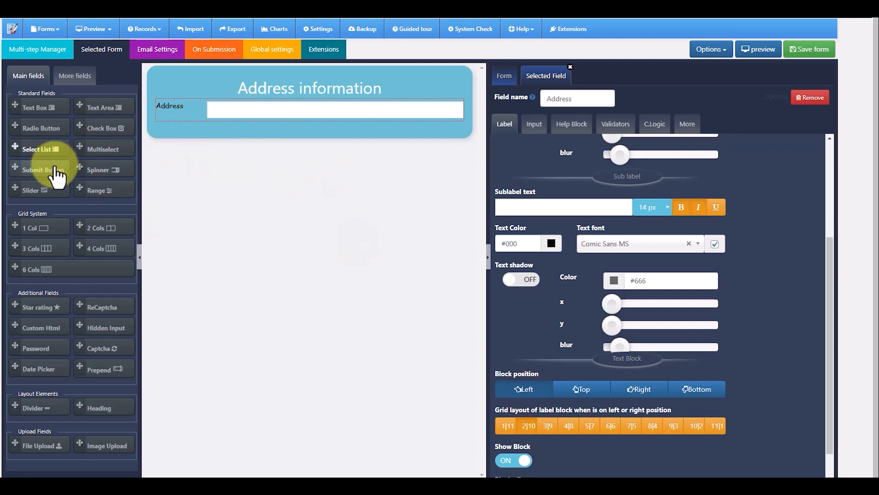
Add a check box field below Address, set its field name and label to "Terms", and hide its label block
left_click(112, 131)
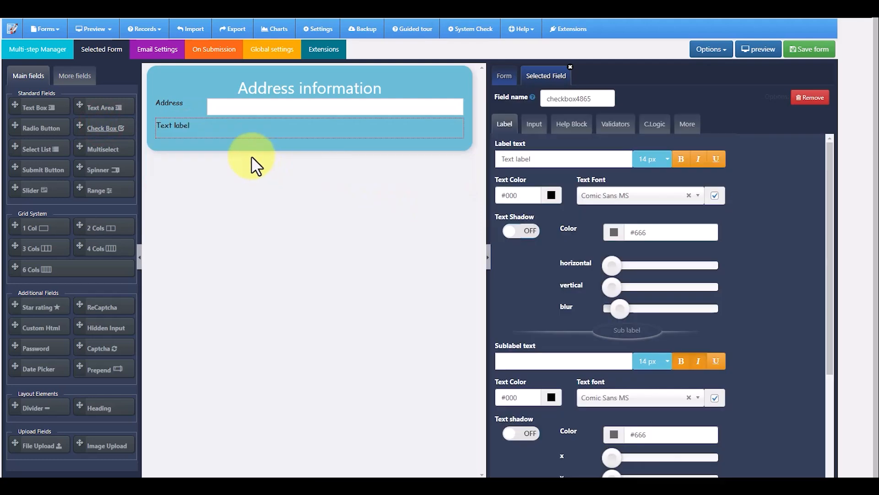
double_click(584, 97)
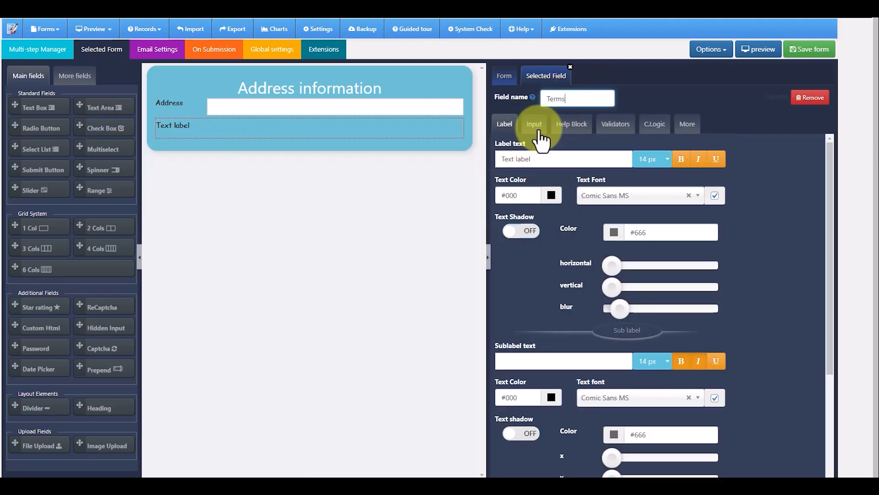
left_click_drag(535, 160, 495, 158)
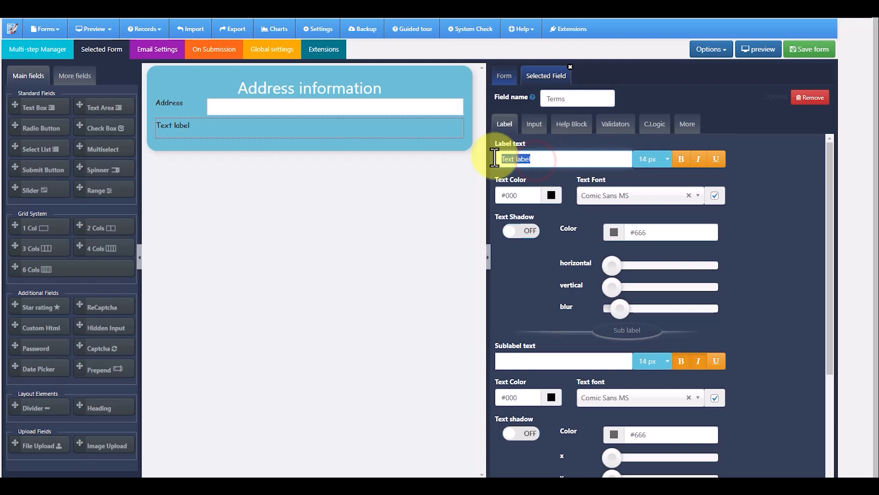
scroll(609, 278, "down", 3)
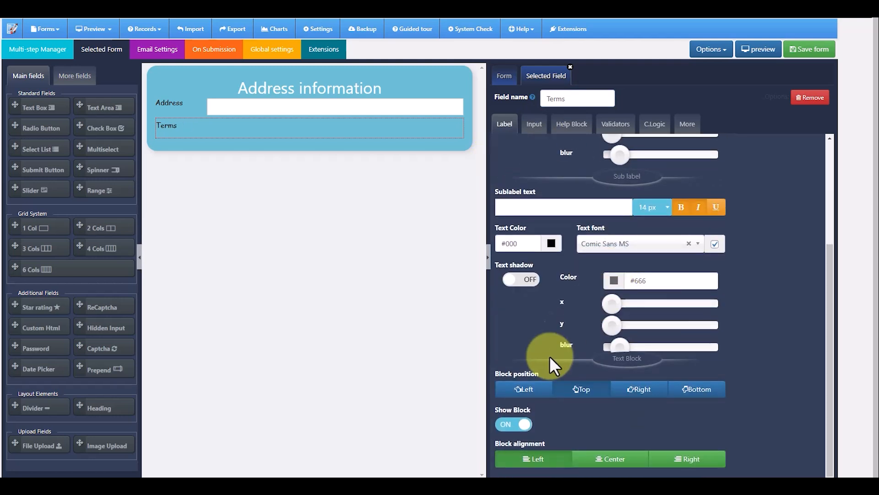
left_click(512, 422)
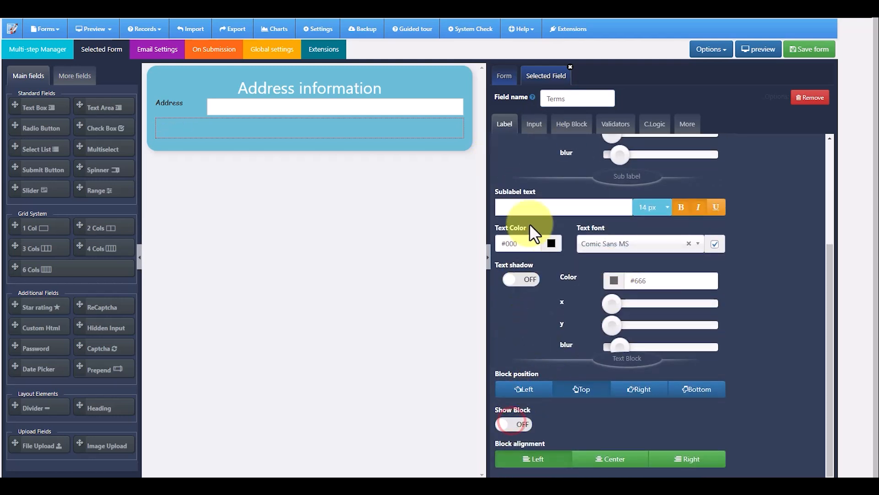
Add a check box option labelled "Accept terms and conditions" and copy the label to its value
left_click(534, 125)
left_click(546, 264)
left_click_drag(585, 318, 548, 316)
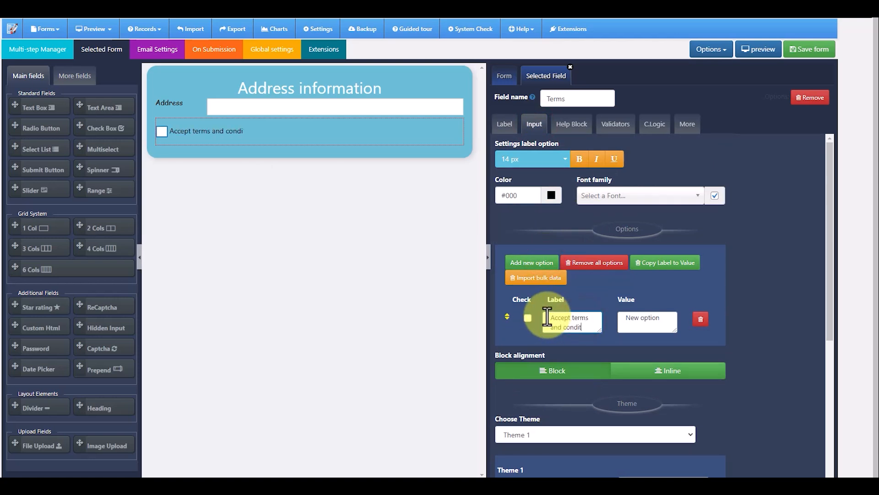
left_click(668, 264)
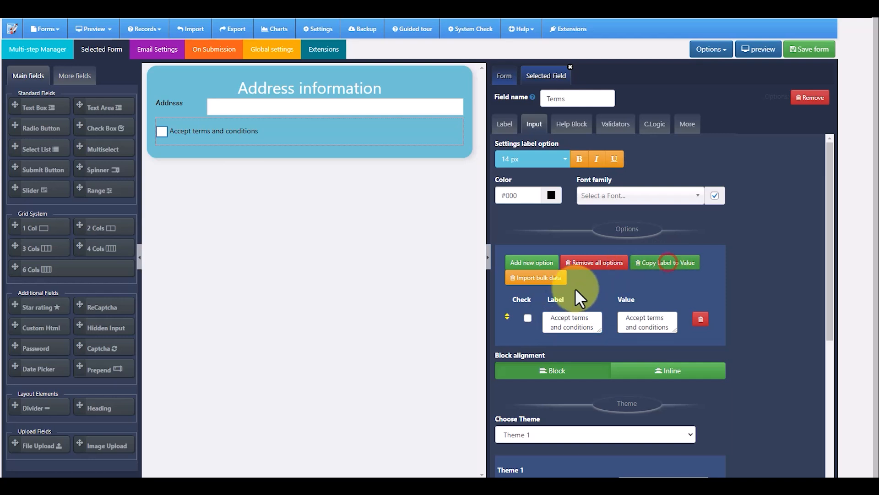
Make the Terms check box mandatory with the Required validator
left_click(615, 129)
left_click(596, 166)
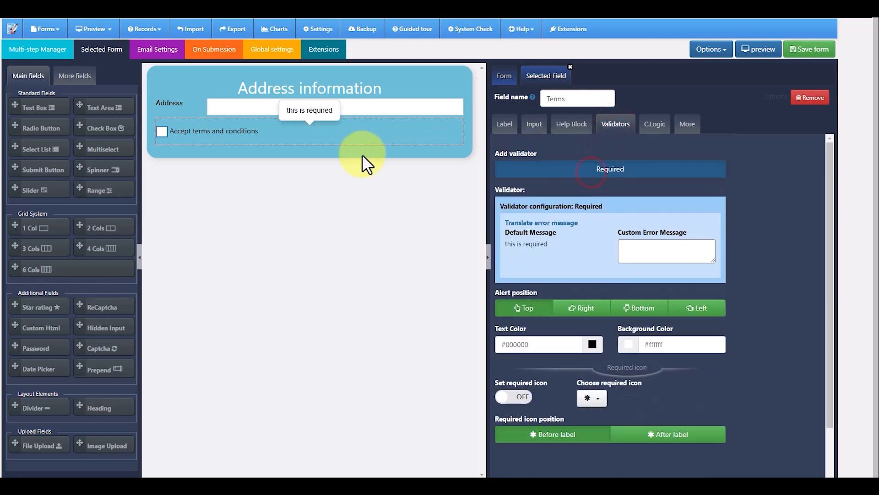
left_click(539, 131)
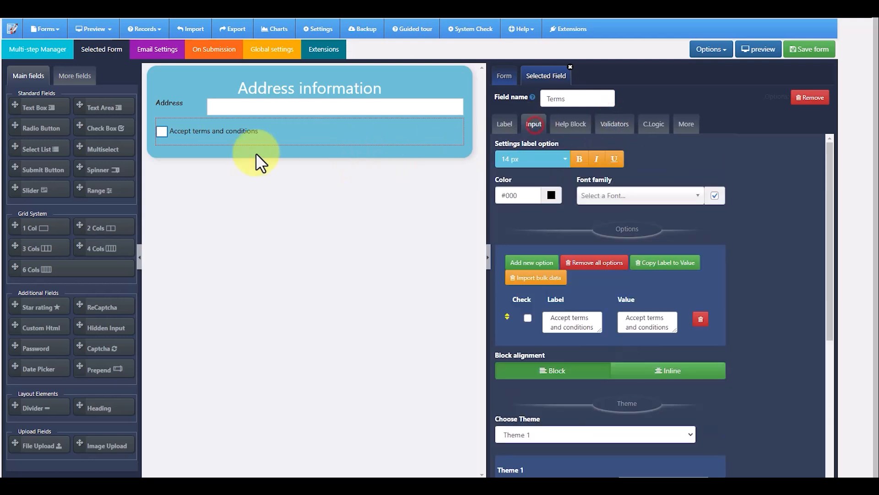
Add wizard navigation buttons below the Terms check box and change the Next button's text to "Submit"
left_click(74, 79)
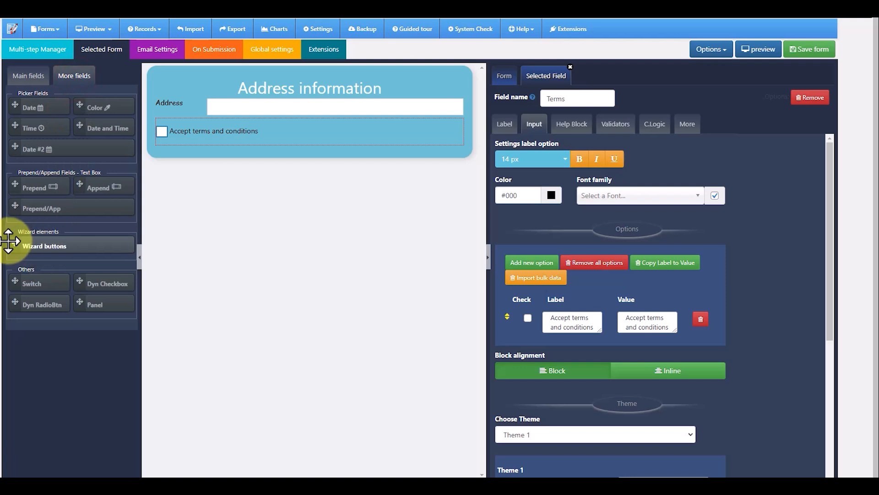
left_click_drag(16, 245, 284, 162)
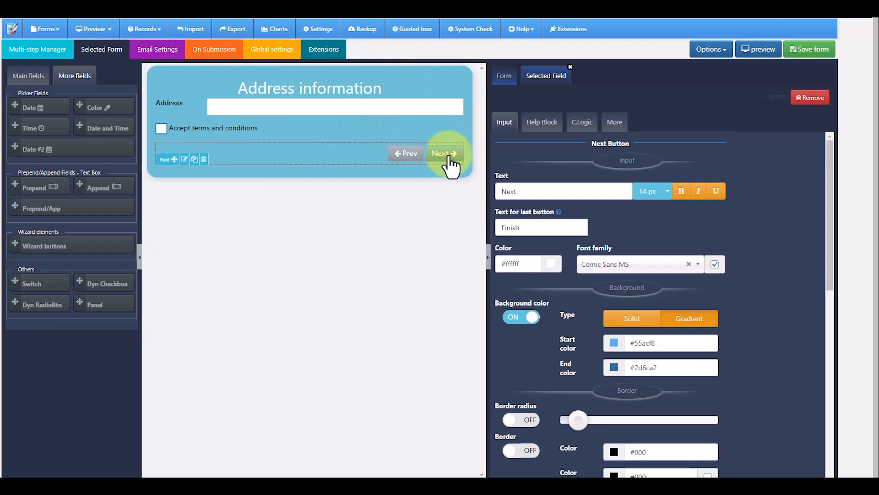
left_click(183, 163)
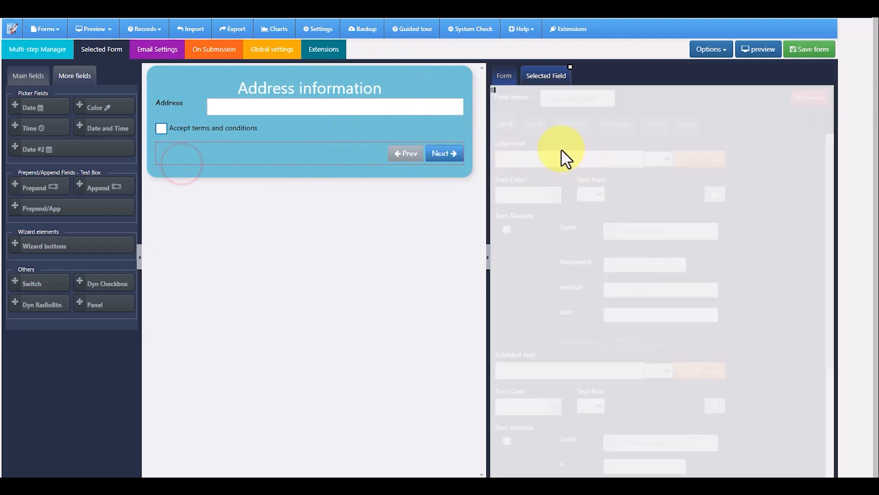
left_click_drag(540, 189, 495, 187)
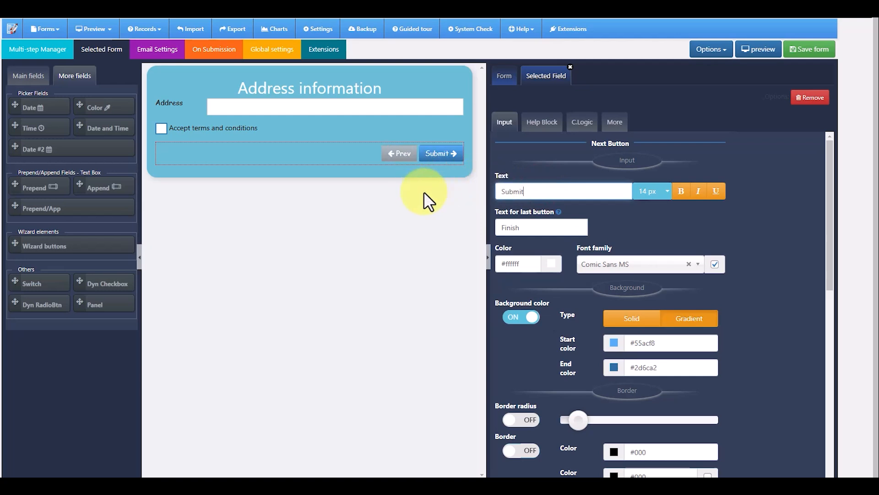
In the multi-step diagram, connect the Initial Form's output to the inputs of Student 1, Student 2 and Student 3
left_click(46, 51)
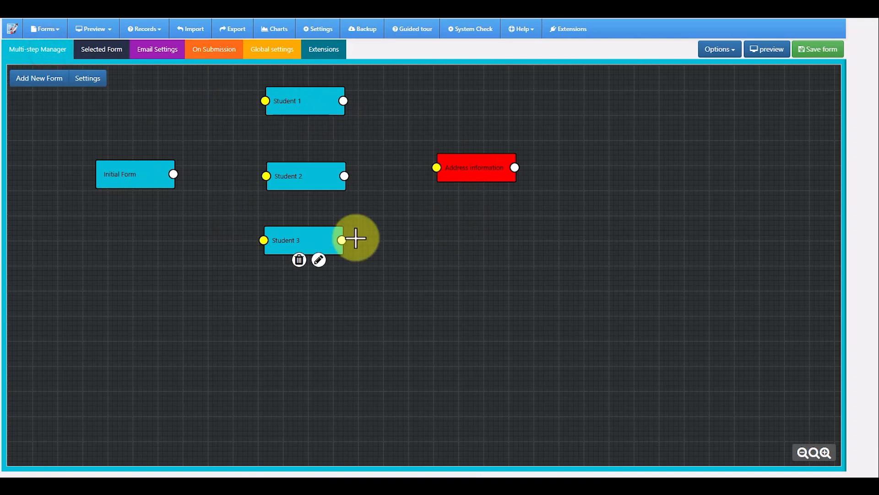
left_click(477, 163)
mouse_move(296, 100)
left_mouse_down()
mouse_move(287, 106)
mouse_move(300, 105)
left_mouse_up()
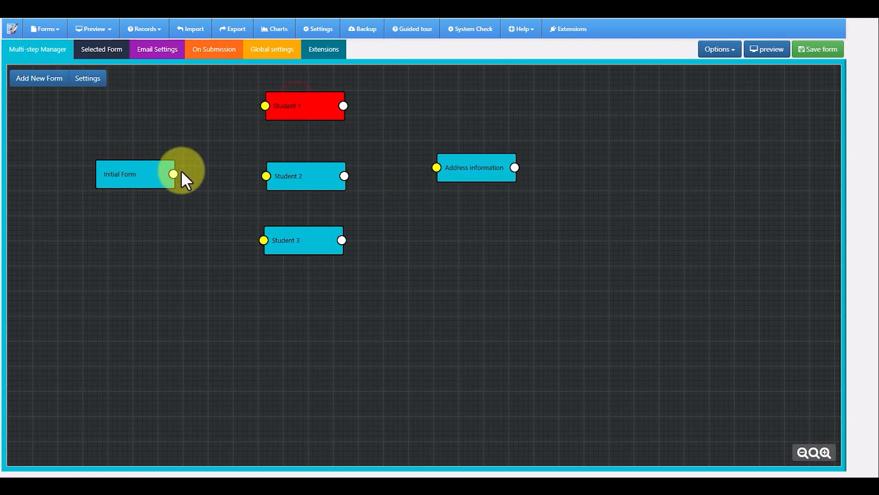
left_click_drag(174, 172, 231, 146)
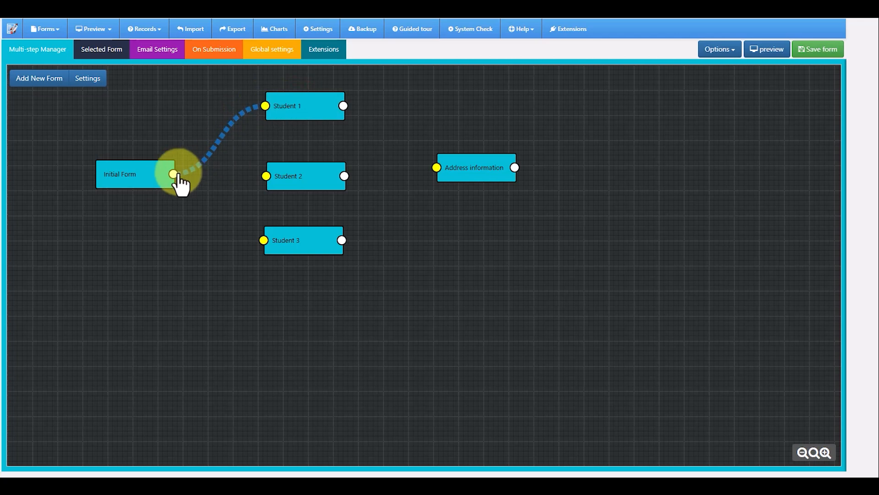
left_click_drag(174, 174, 266, 179)
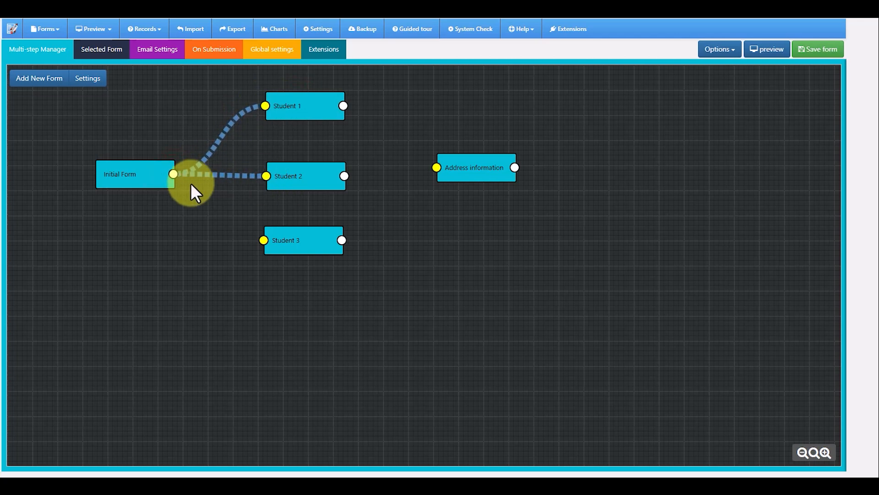
left_click_drag(171, 174, 211, 202)
left_click_drag(260, 235, 263, 239)
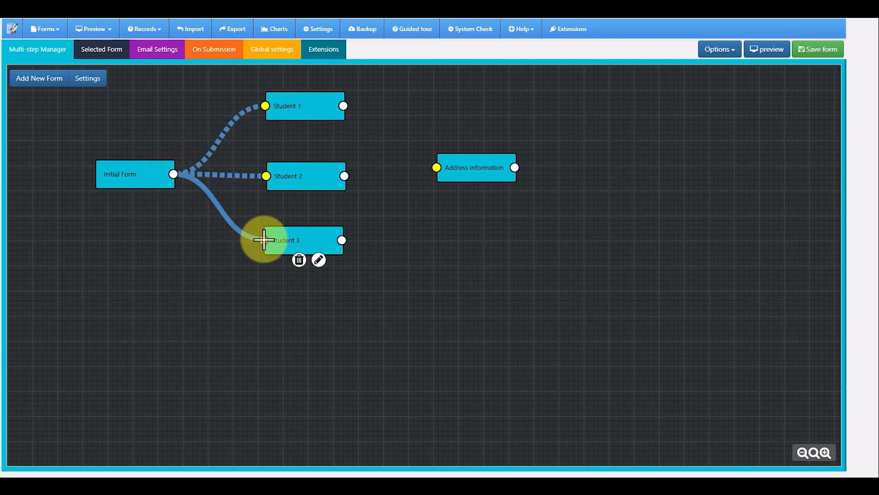
Connect the outputs of Student 1, Student 2 and Student 3 to the Address information form
left_click_drag(348, 110, 451, 176)
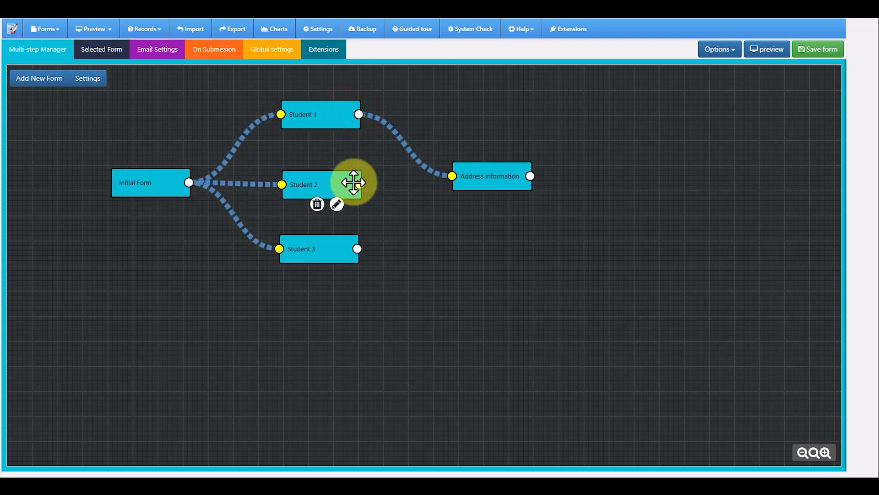
left_click_drag(360, 184, 451, 175)
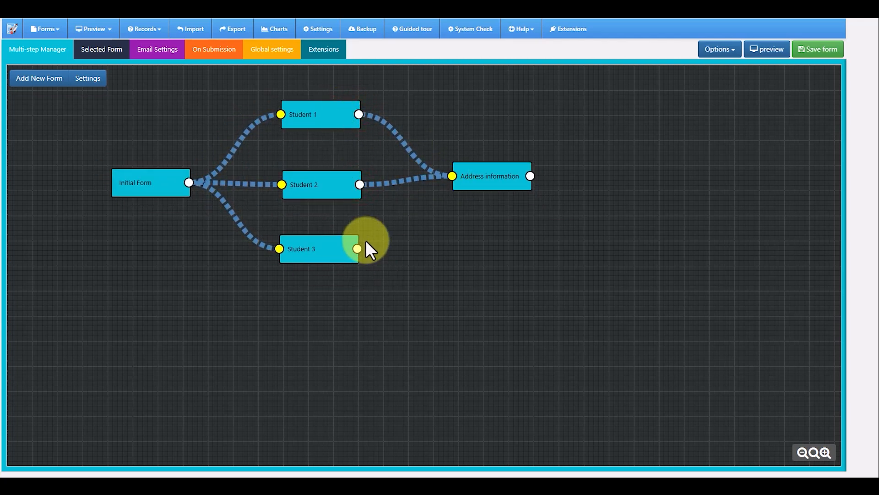
left_click_drag(358, 248, 454, 176)
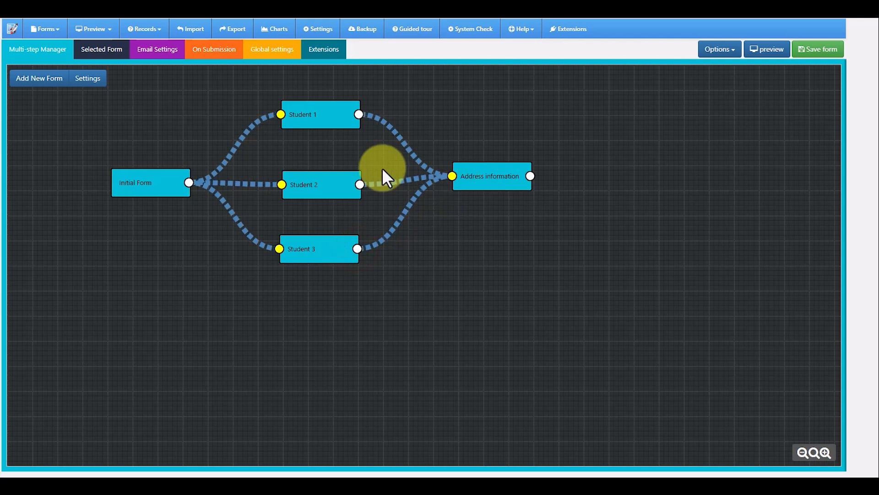
Add a condition to the Initial Form to Student 1 connection requiring field select7014 to be "student 1"
left_click(245, 131)
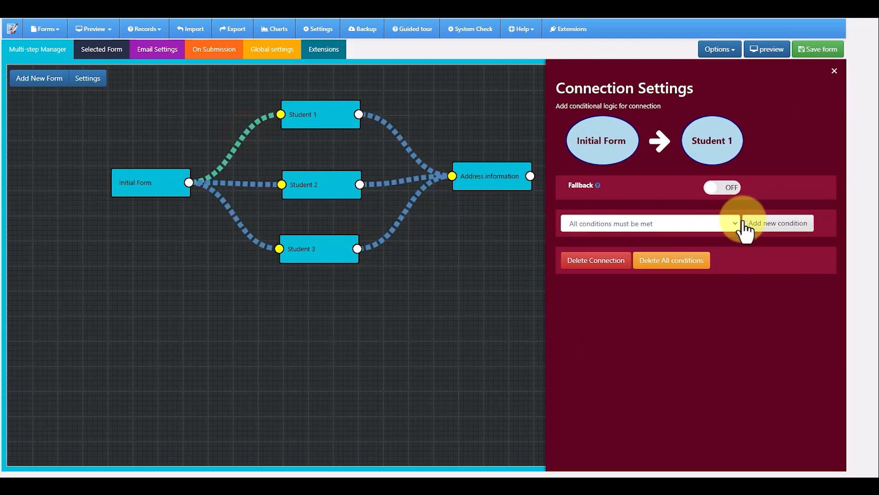
left_click(760, 229)
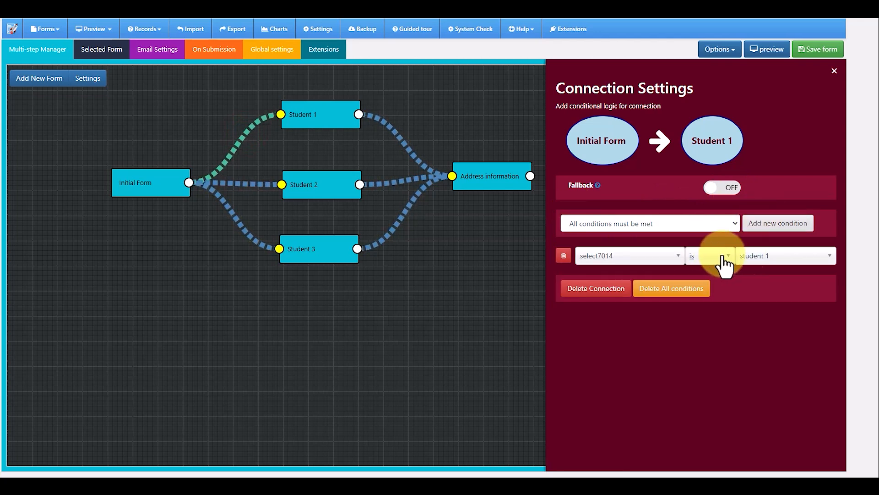
left_click(624, 255)
left_click(624, 255)
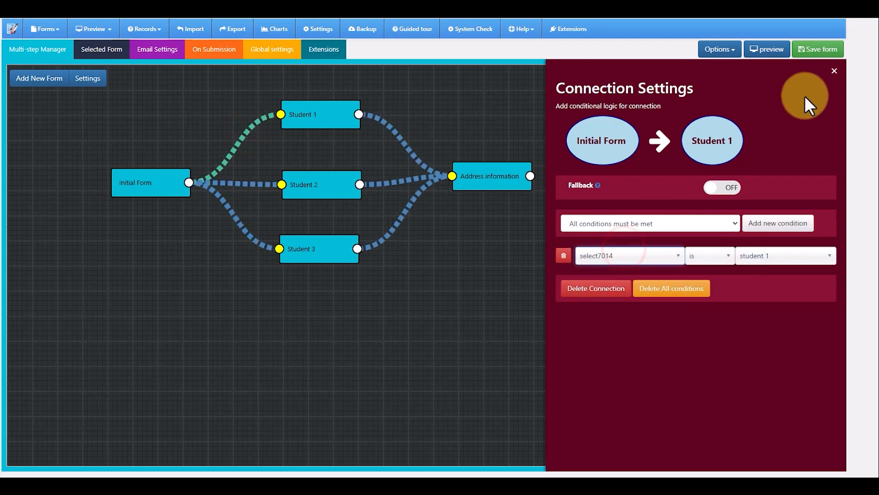
left_click(834, 71)
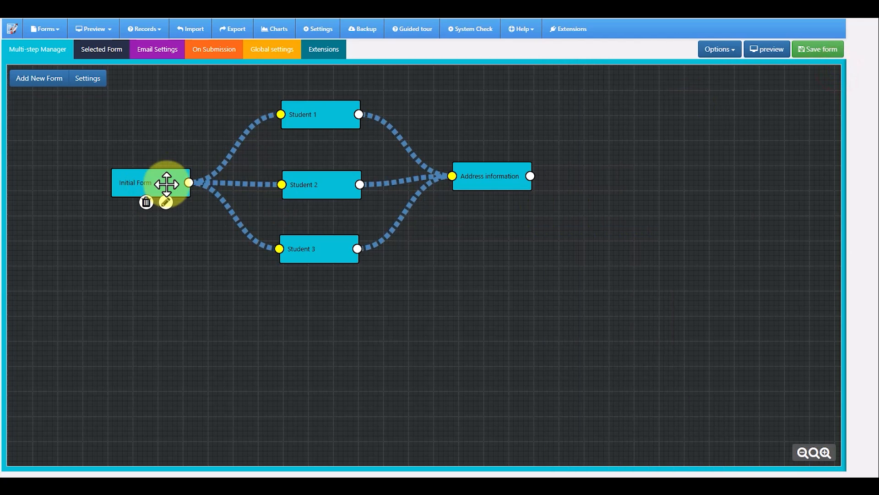
Rename the Initial Form's type of student field to "typestudent" and check the name in the Student 1 connection's condition
left_click(165, 202)
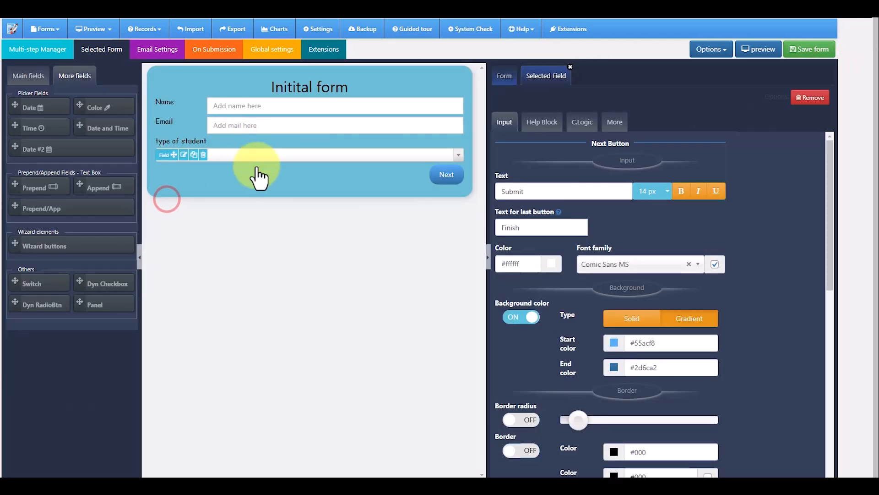
left_click(183, 155)
double_click(578, 98)
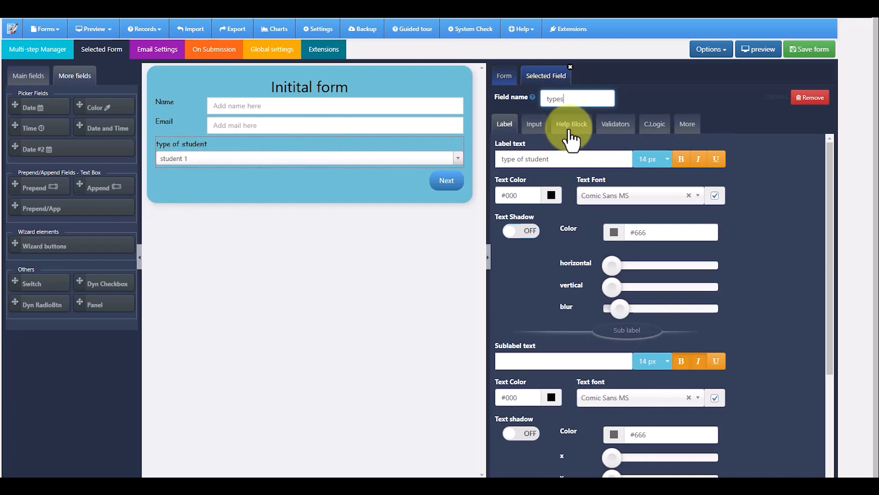
left_click(39, 49)
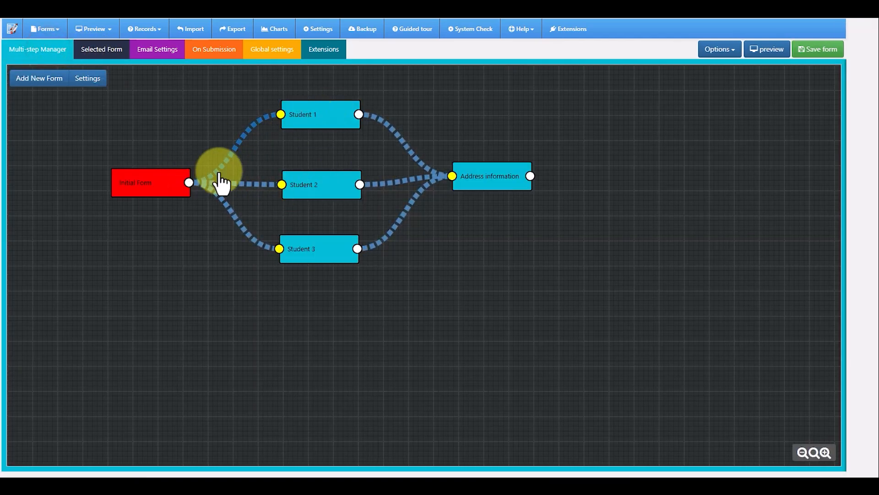
left_click(230, 153)
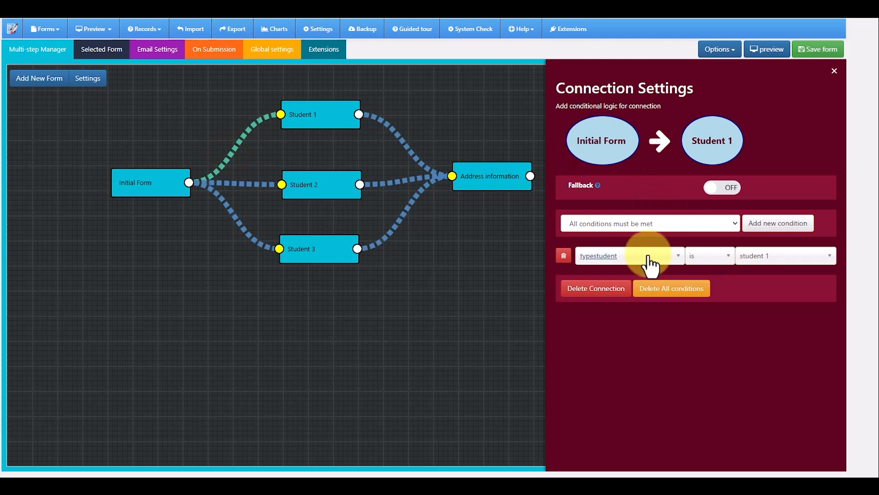
Add a condition to the Initial Form to Student 2 connection requiring typestudent to be "student 2"
left_click(257, 183)
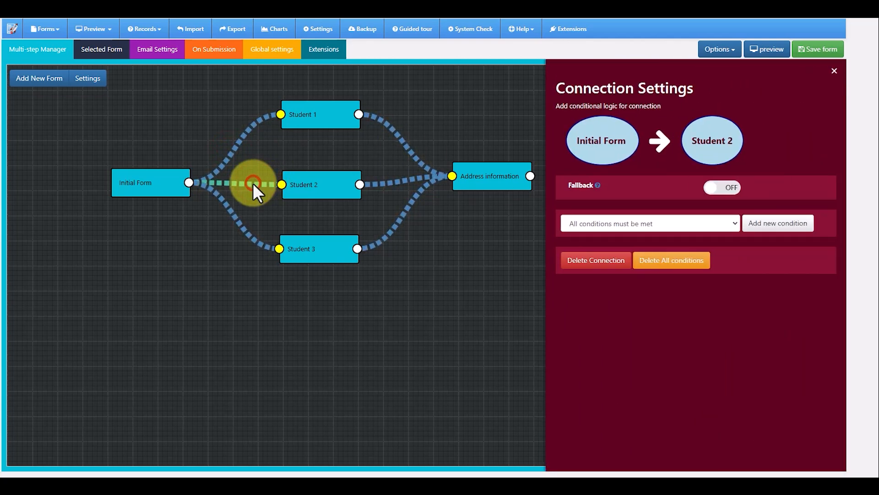
left_click(764, 224)
left_click(704, 265)
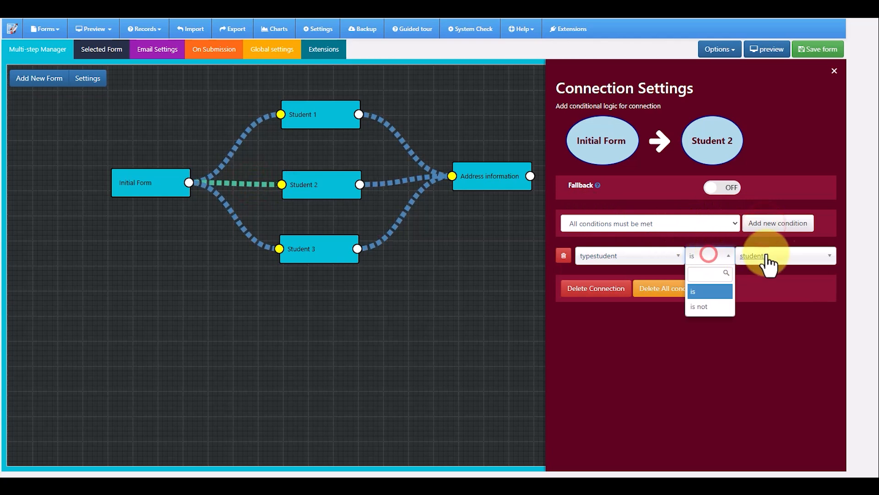
left_click(774, 256)
left_click(769, 307)
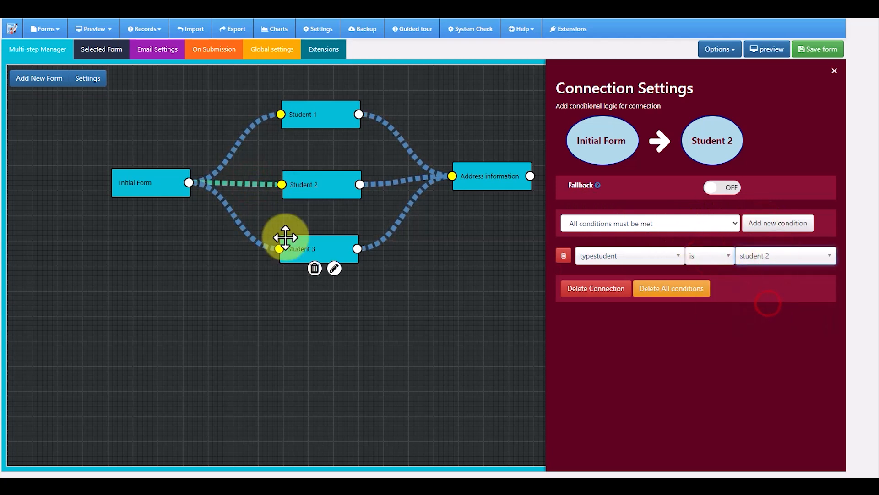
Add a condition to the Initial Form to Student 3 connection requiring typestudent to be "student 3"
left_click(243, 229)
left_click(773, 224)
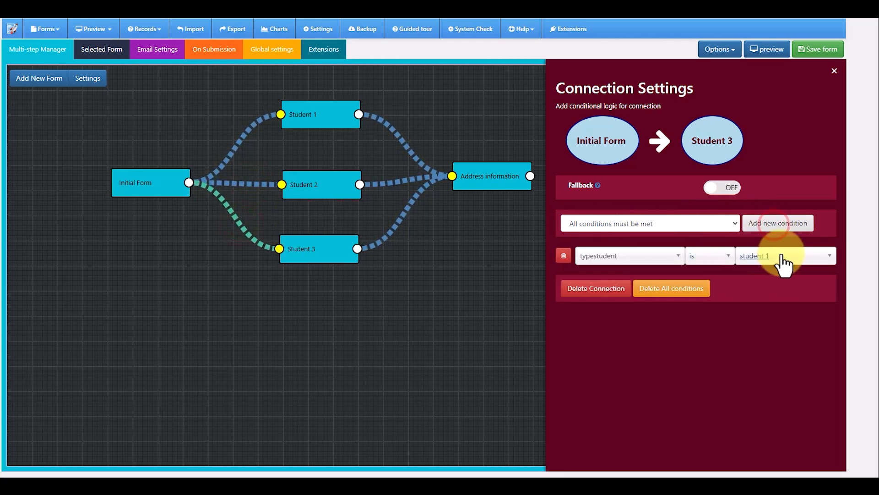
left_click(779, 258)
left_click(758, 320)
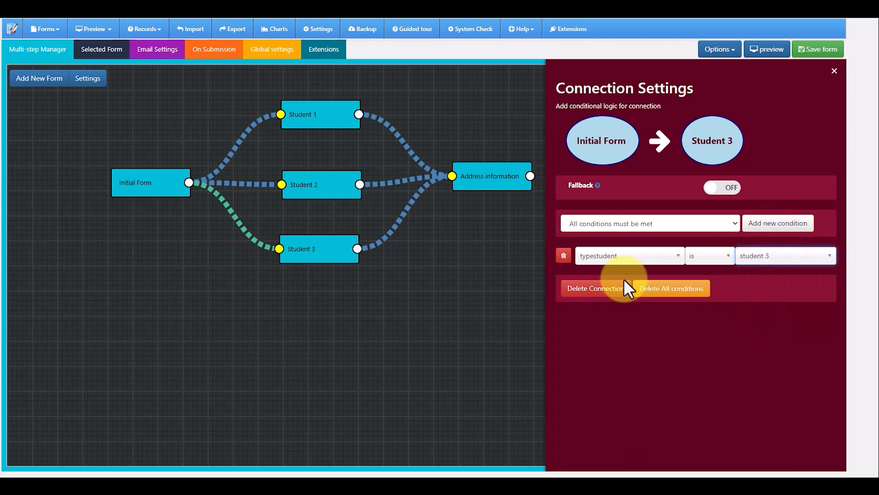
Enable Fallback on the connections from Student 1, Student 2 and Student 3 to Address information
left_click(404, 152)
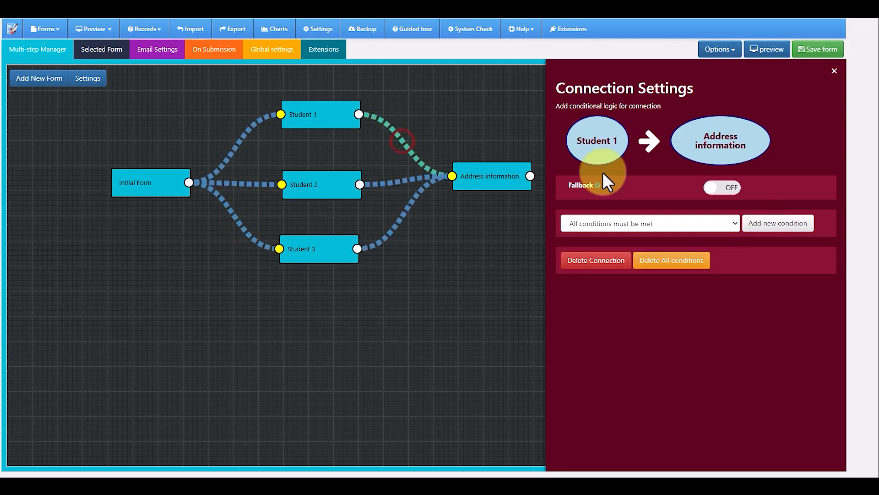
left_click(728, 189)
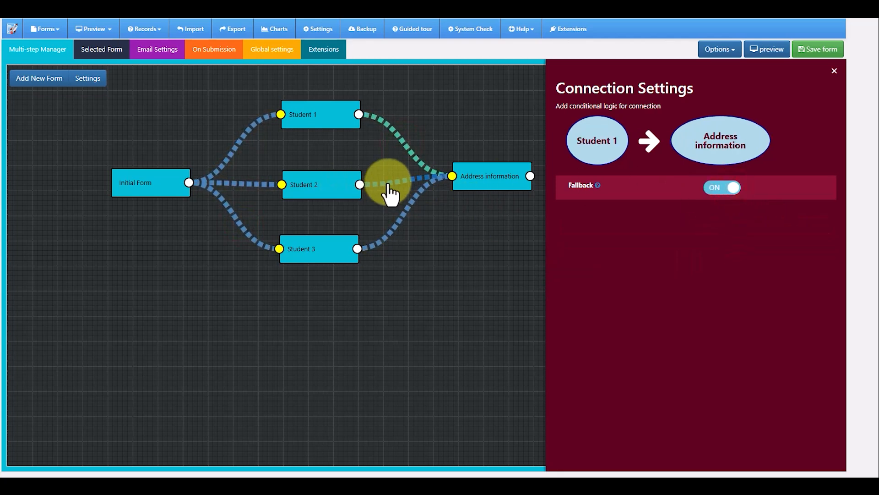
left_click(388, 182)
left_click(726, 192)
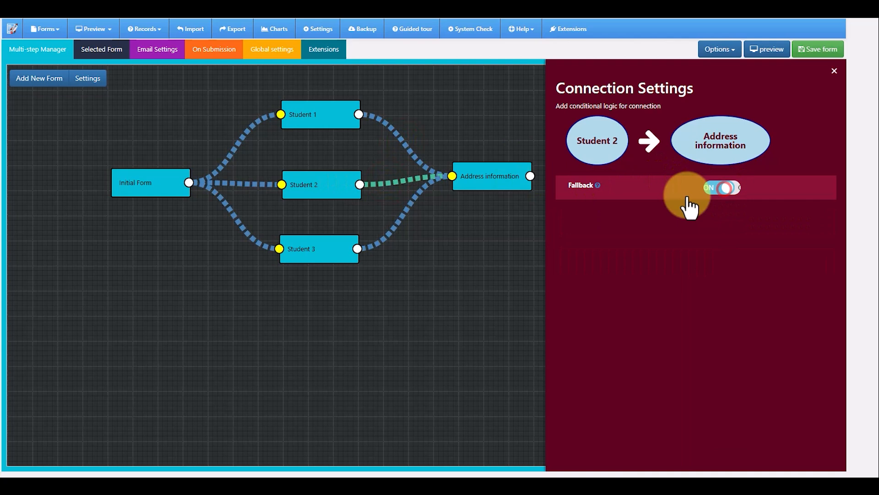
left_click(397, 221)
left_click(726, 193)
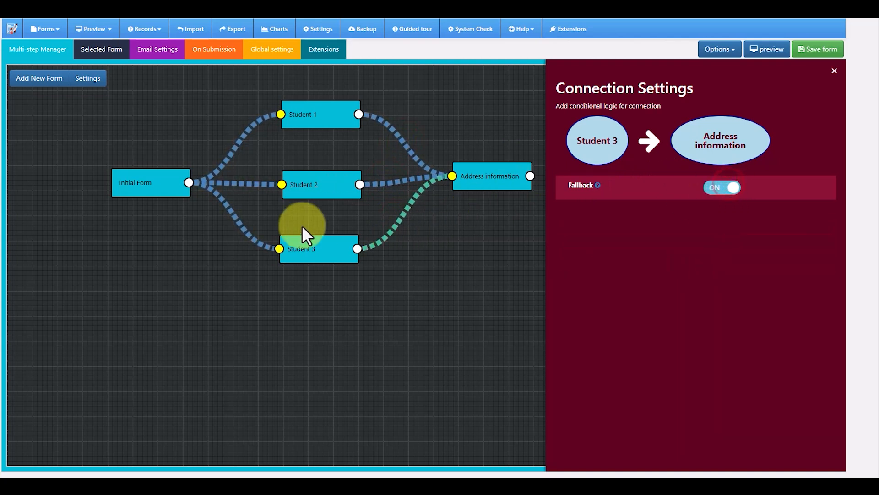
Open the Initial Form for editing and enable a global font override set to Droid Sans
left_click_drag(144, 179, 140, 179)
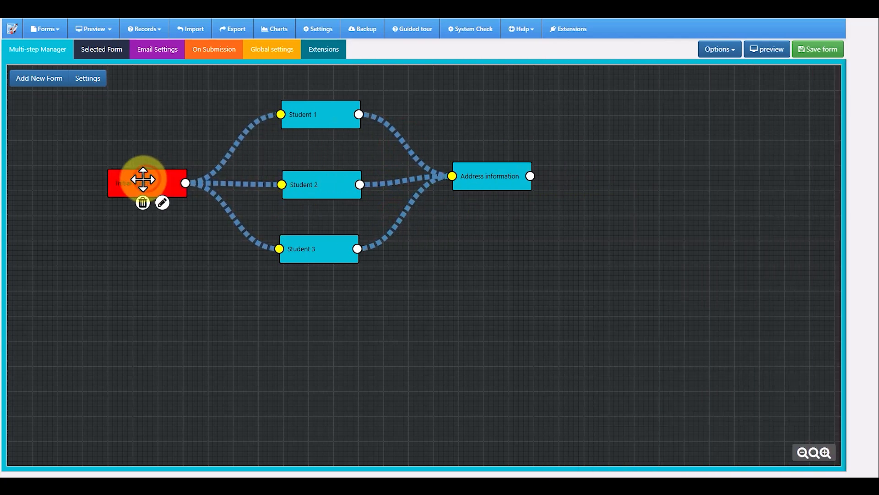
left_click(161, 202)
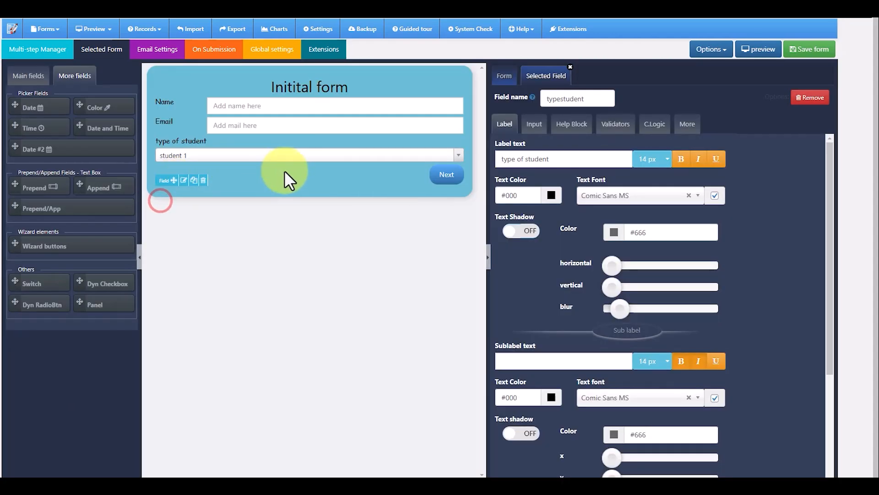
left_click(505, 76)
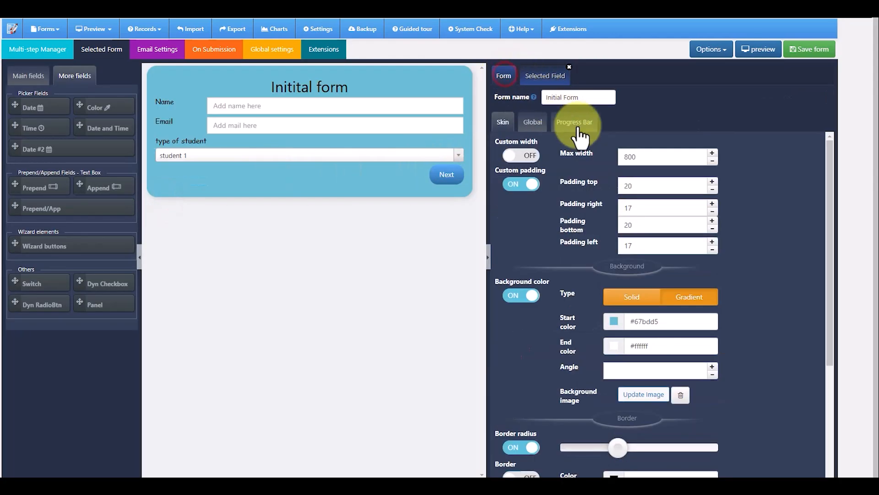
left_click(533, 122)
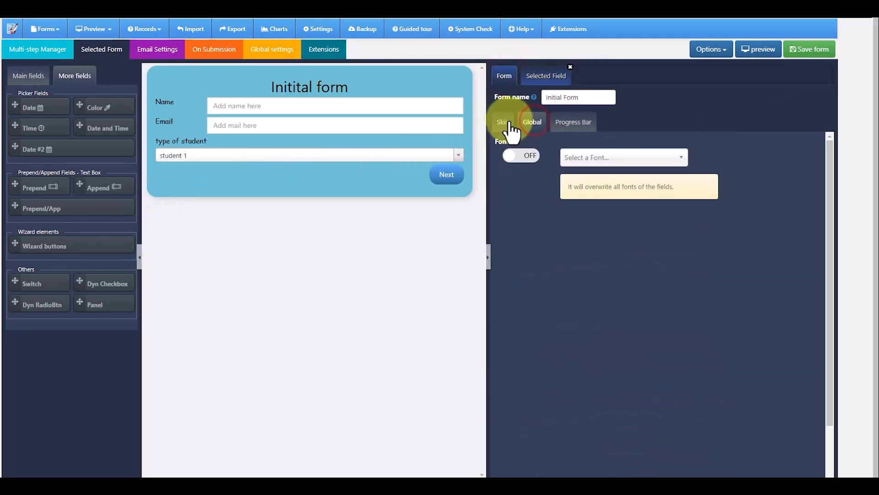
left_click(527, 155)
left_click(614, 157)
scroll(657, 252, "down", 8)
left_click(621, 289)
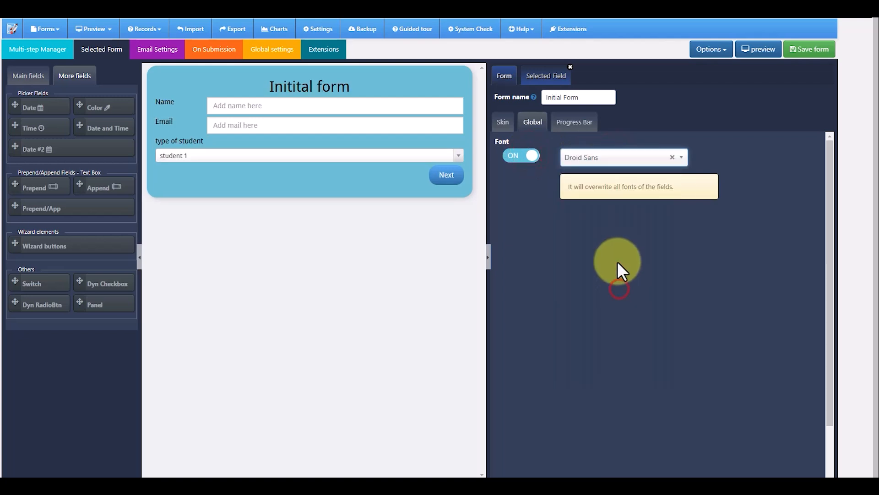
Enable the progress bar and add three tabs to it
left_click(570, 124)
left_click(575, 143)
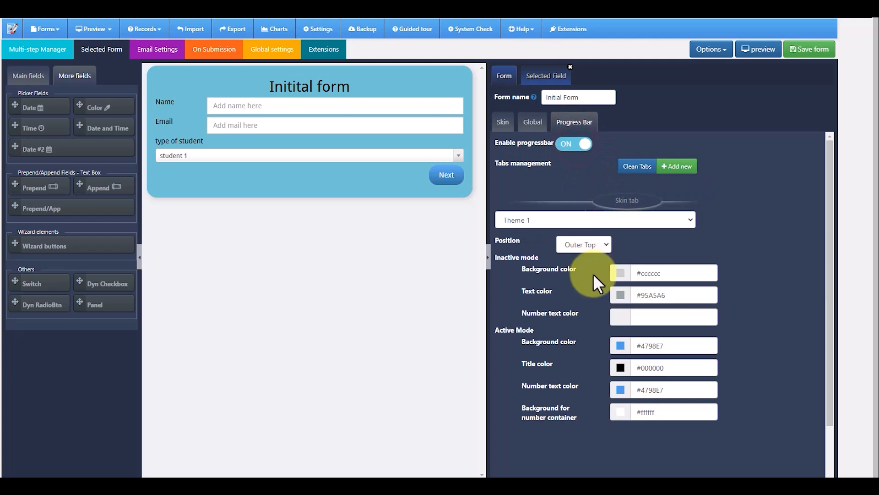
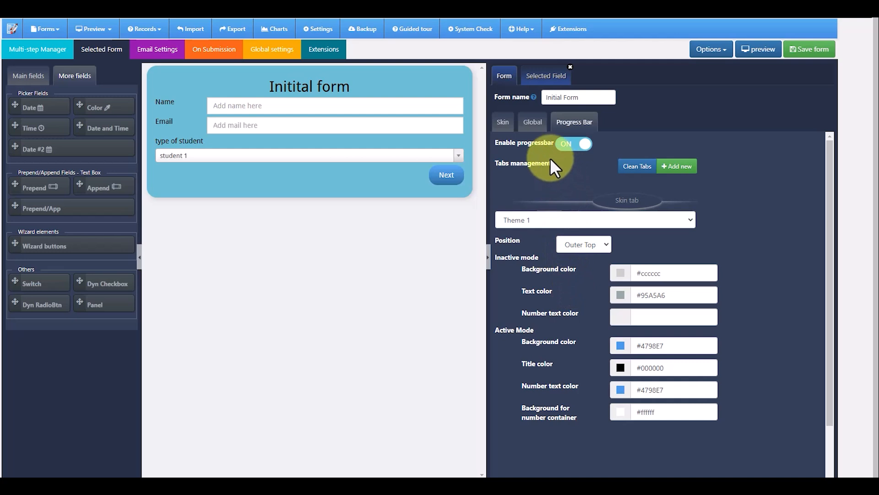
left_click(55, 49)
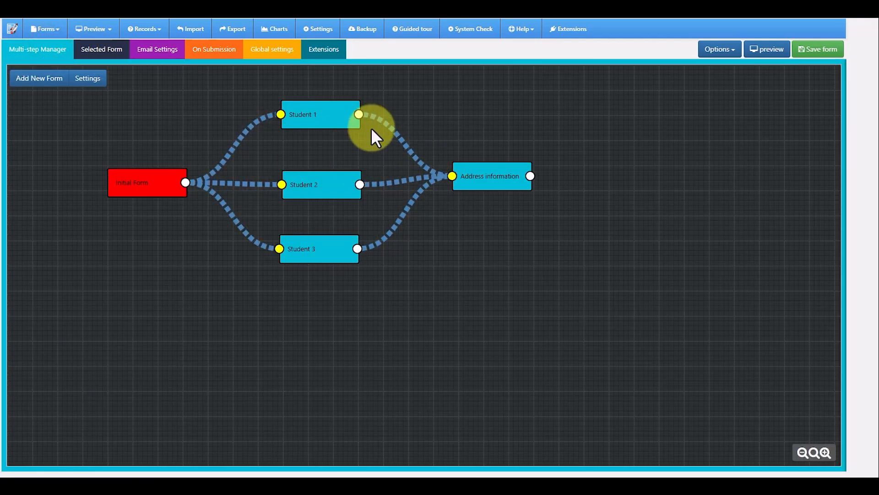
left_click(101, 49)
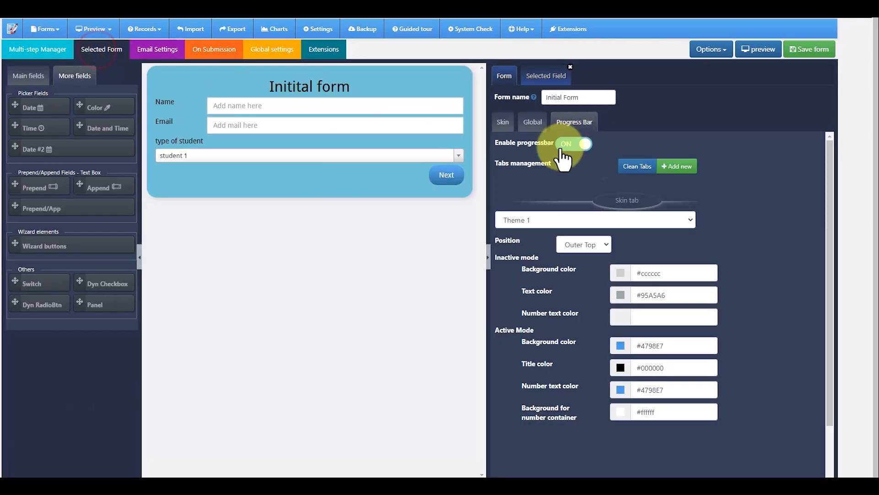
left_click(676, 166)
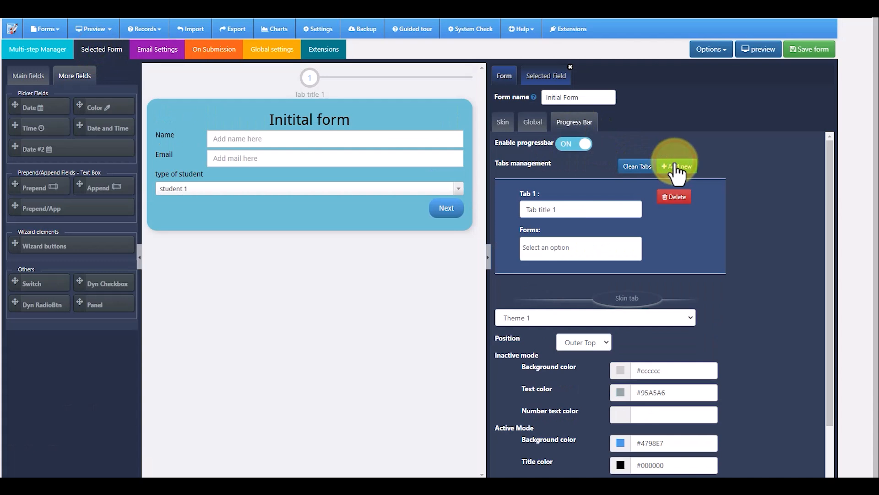
left_click(675, 166)
left_click(675, 166)
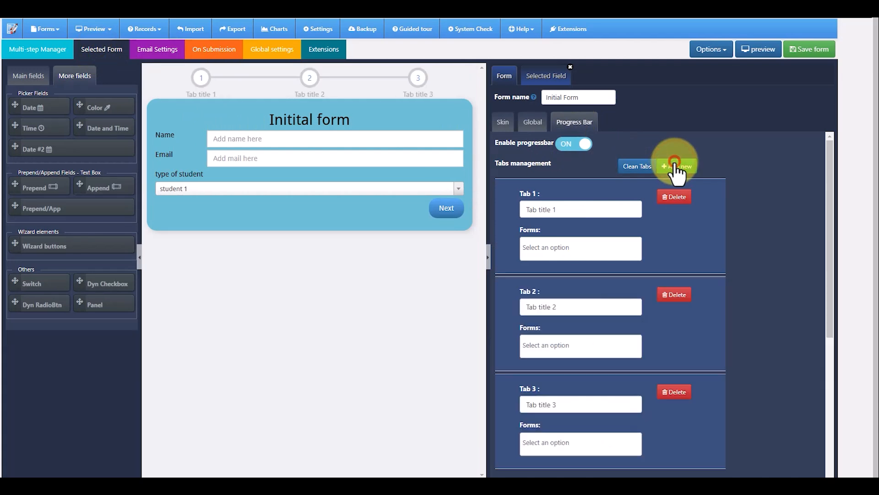
Assign Initial Form to progress bar Tab 1, and Student 1, Student 2 and Student 3 to Tab 2
left_click(560, 246)
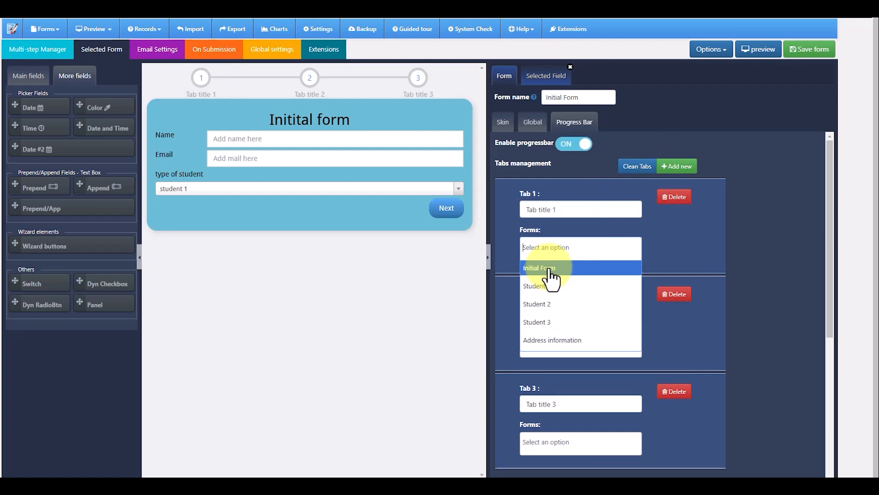
left_click(549, 268)
left_click(563, 347)
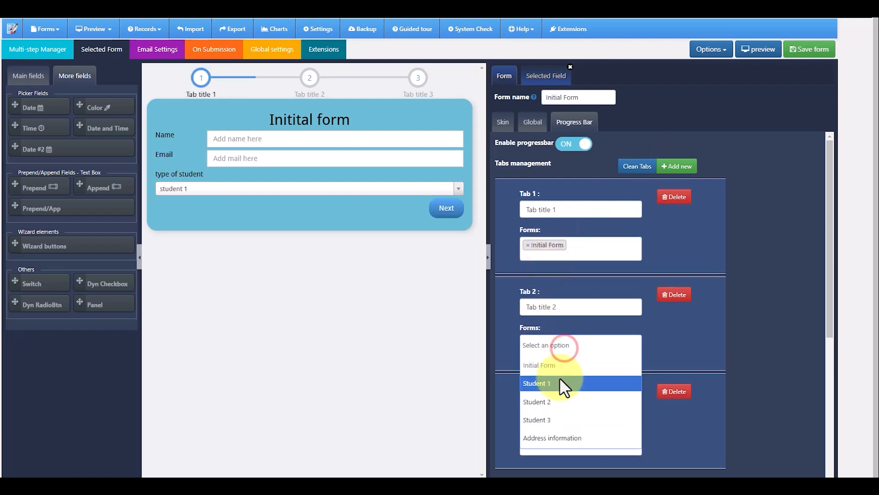
left_click(542, 387)
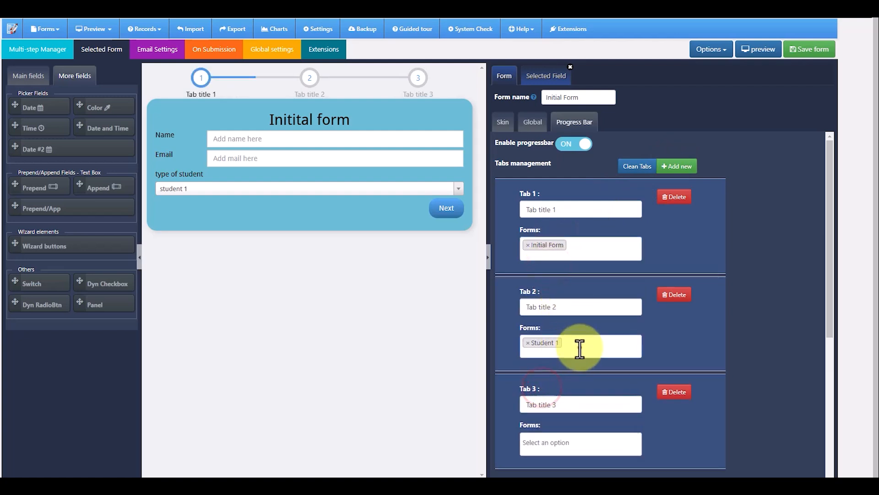
left_click(578, 346)
left_click(549, 403)
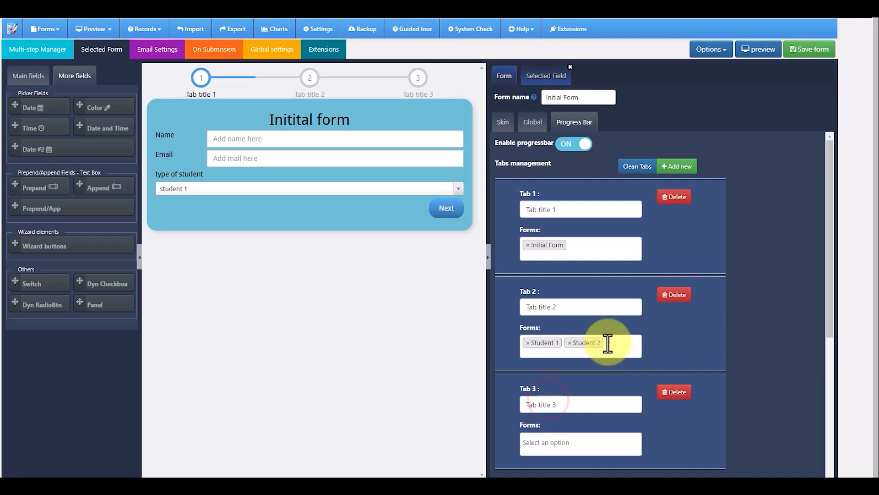
left_click(607, 343)
left_click(553, 421)
Assign the Address information form to progress bar Tab 3
scroll(686, 342, "down", 3)
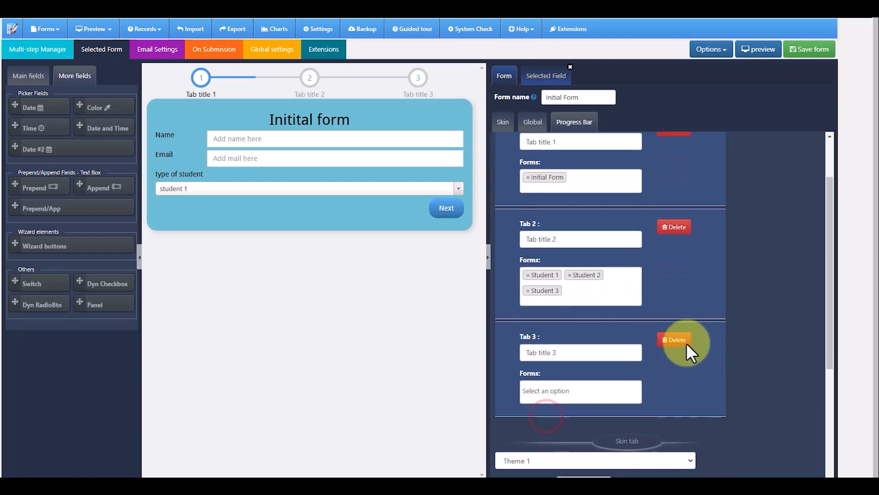
left_click(588, 354)
left_click(546, 451)
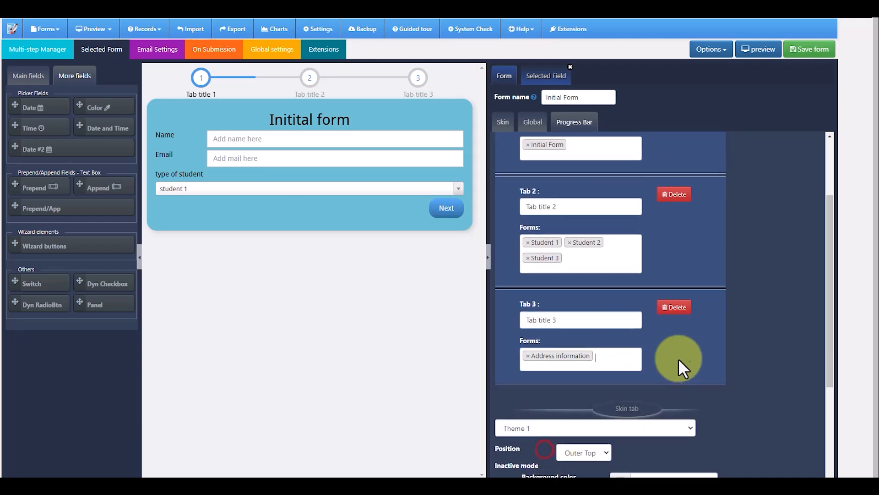
scroll(704, 357, "down", 3)
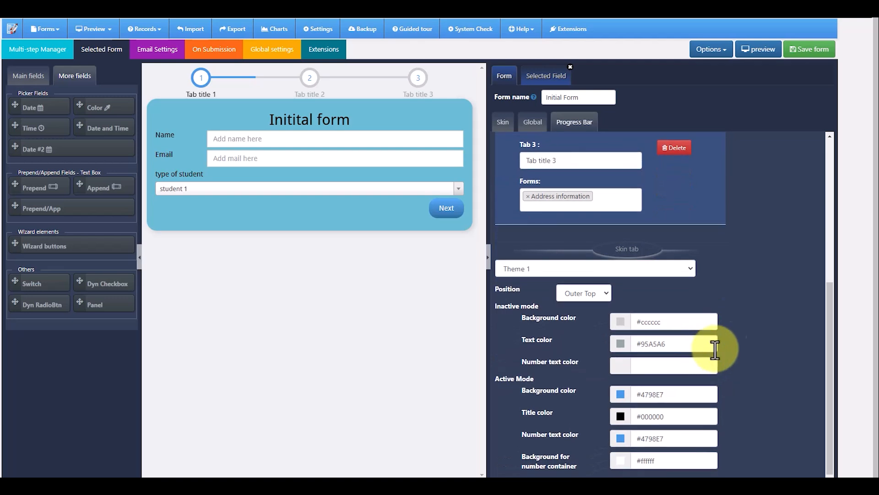
Set the progress bar's position to Inner Top
scroll(781, 329, "up", 3)
scroll(781, 330, "up", 2)
scroll(781, 330, "down", 5)
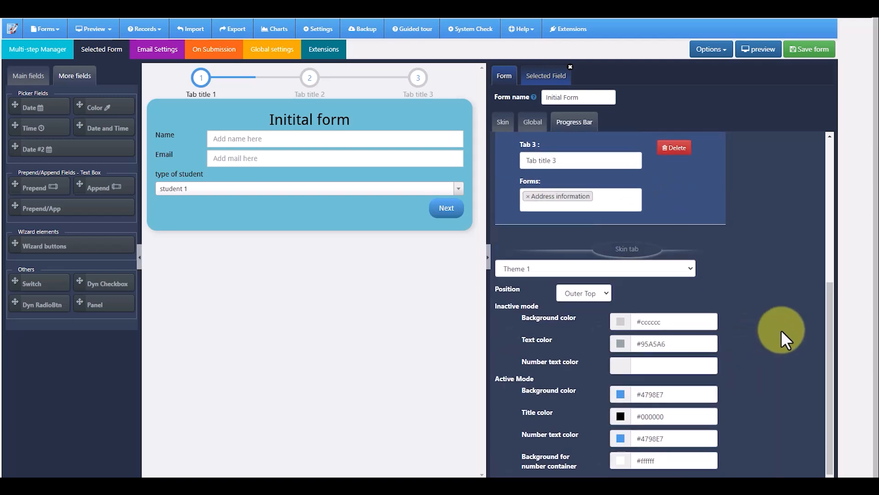
scroll(777, 329, "up", 5)
scroll(777, 329, "down", 3)
scroll(777, 329, "up", 3)
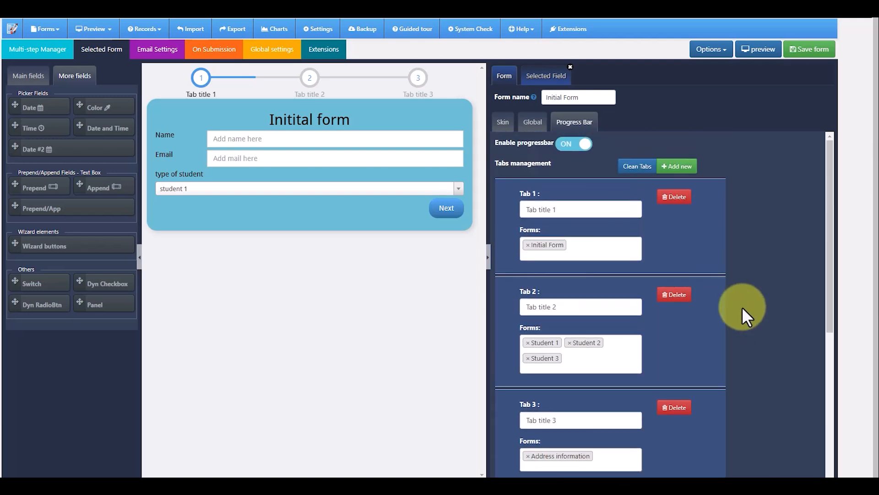
scroll(605, 239, "down", 5)
left_click(575, 352)
left_click(579, 380)
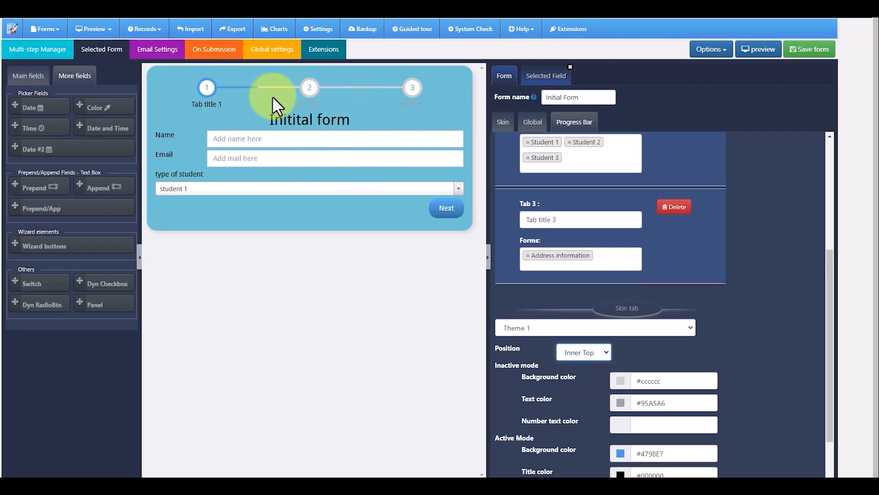
Set the progress bar's inactive-mode text color to white (#ffffff)
scroll(710, 328, "down", 3)
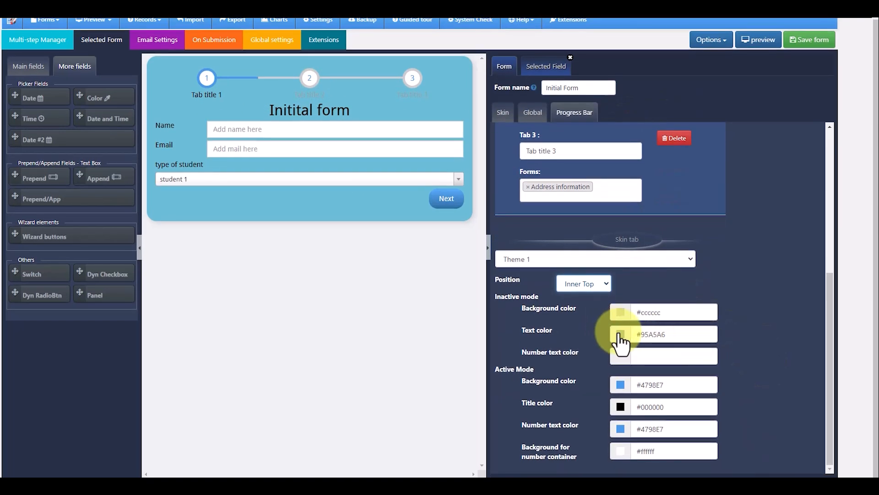
left_click(619, 334)
left_click_drag(589, 357, 551, 343)
left_click(751, 266)
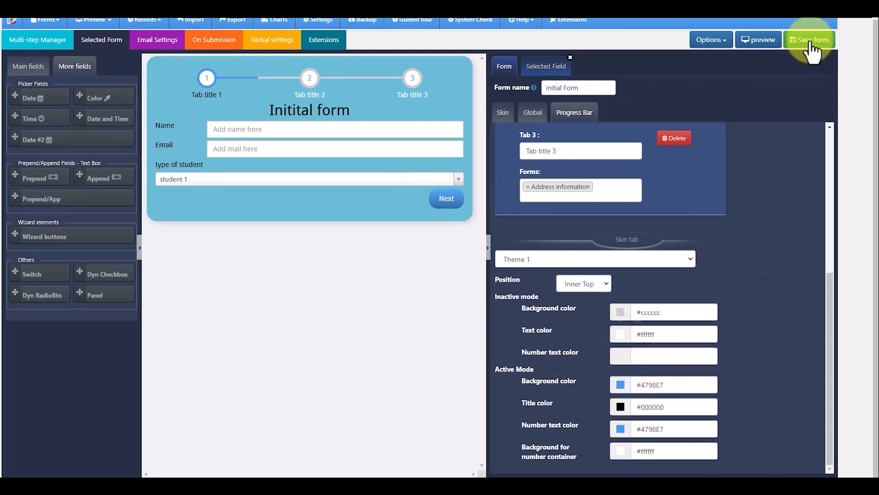
scroll(227, 307, "up", 1)
left_click(156, 50)
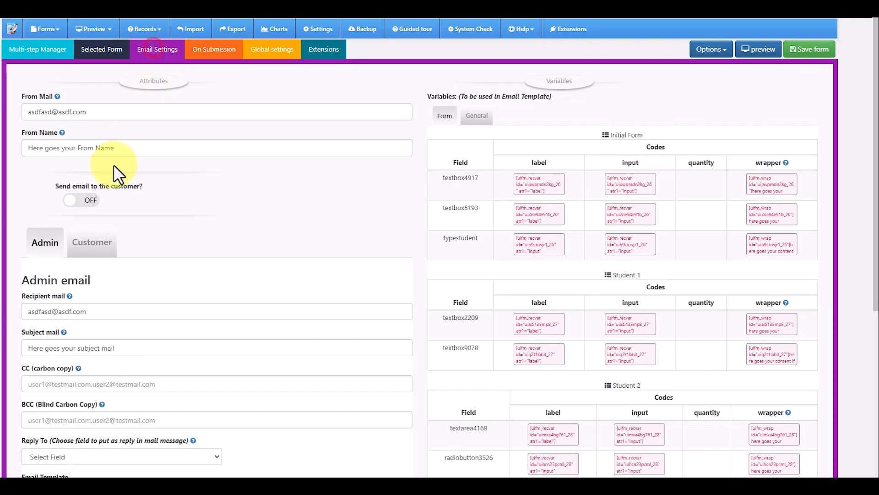
left_click(80, 201)
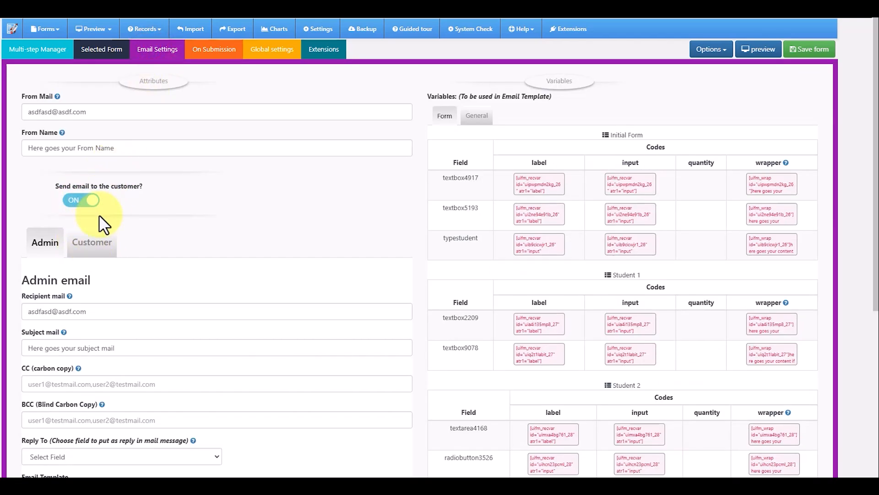
left_click(99, 242)
left_click(142, 316)
left_click(141, 314)
left_click(87, 201)
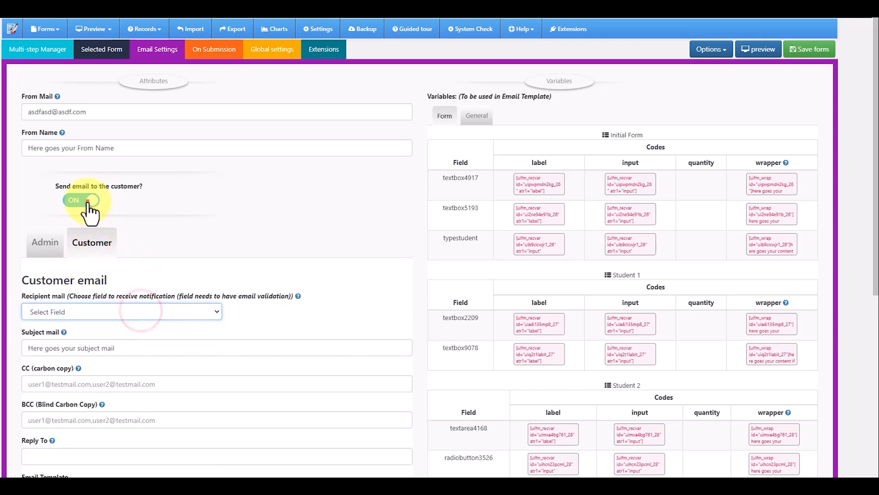
left_click(56, 247)
Add an Email validator to the Email field of the Initial Form
left_click(40, 50)
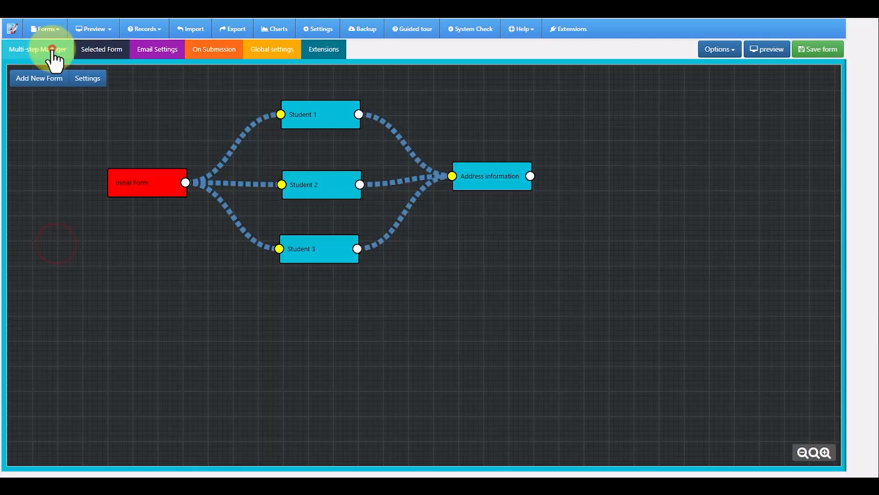
left_click(163, 202)
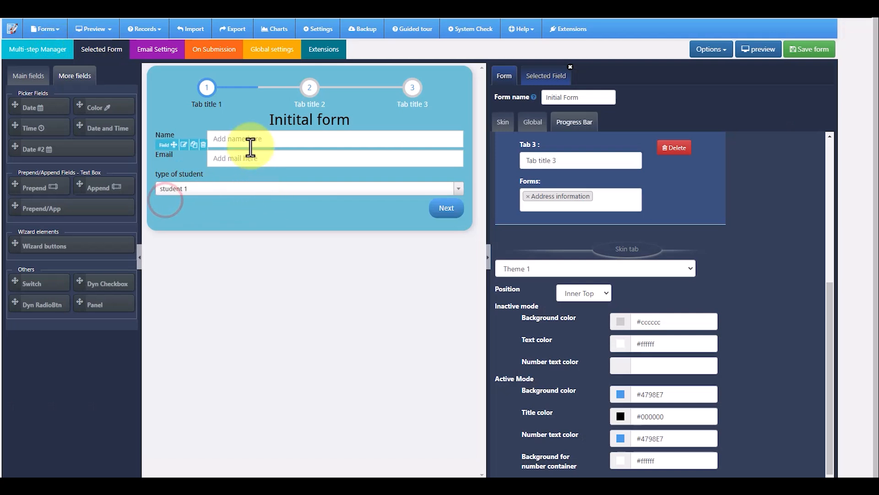
left_click(183, 164)
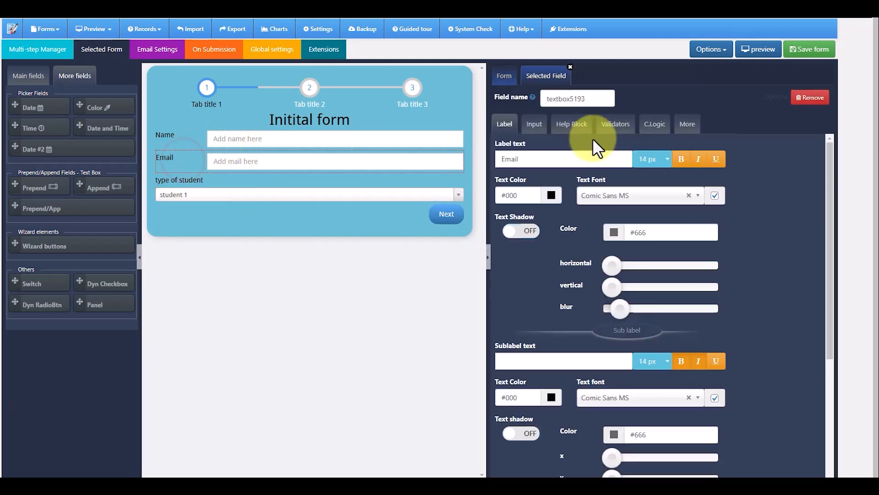
left_click(615, 124)
left_click(657, 206)
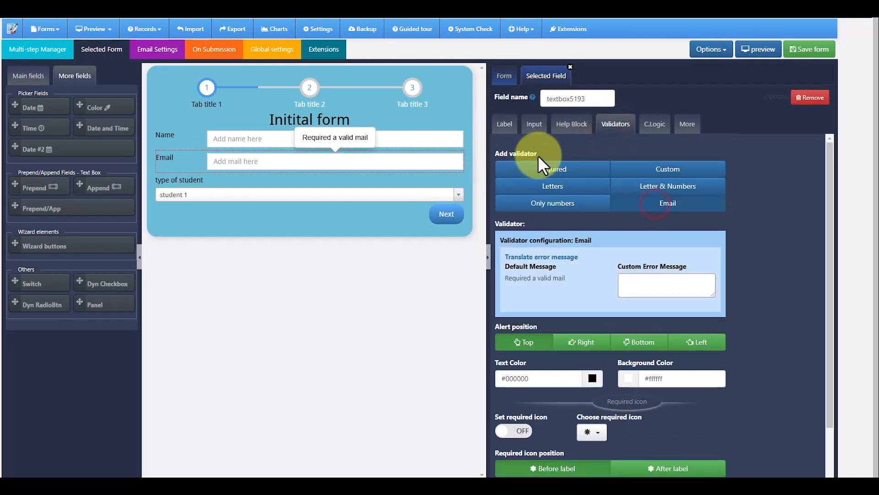
left_click(504, 123)
Enable sending email to the customer and choose textbox5193 as the customer email's recipient field
left_click(59, 50)
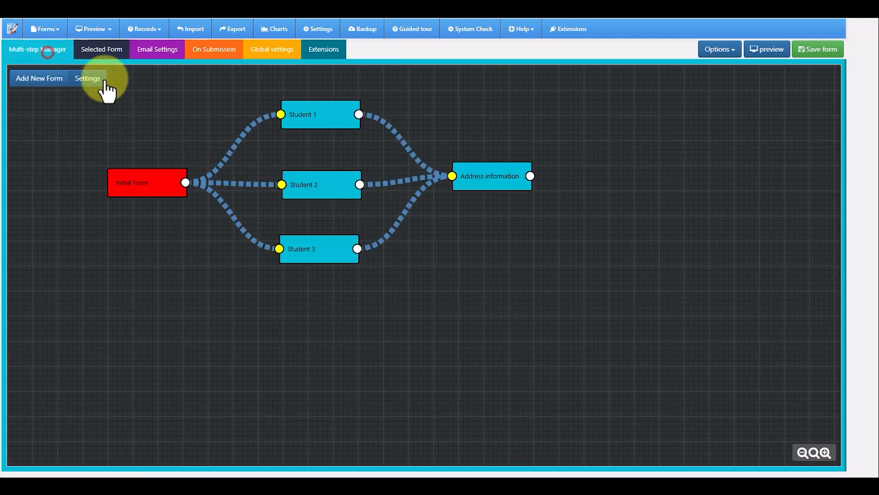
left_click(106, 48)
left_click(156, 49)
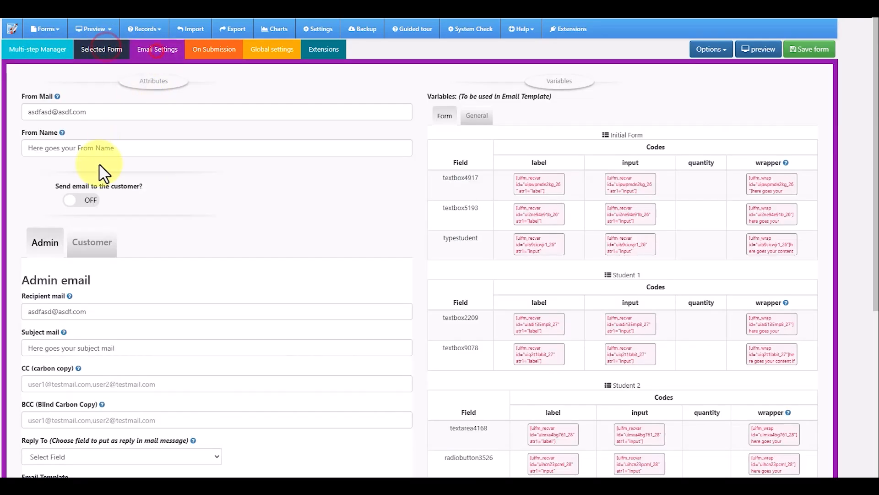
left_click(91, 243)
left_click(81, 200)
left_click(111, 312)
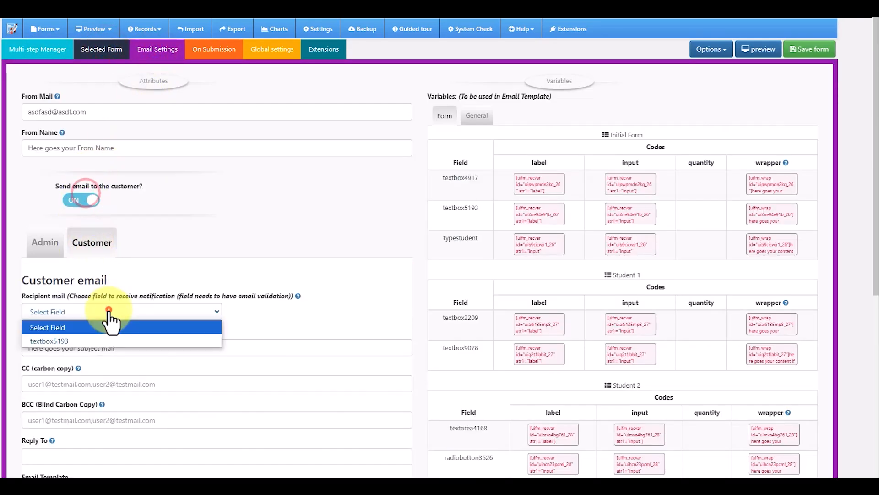
left_click(69, 340)
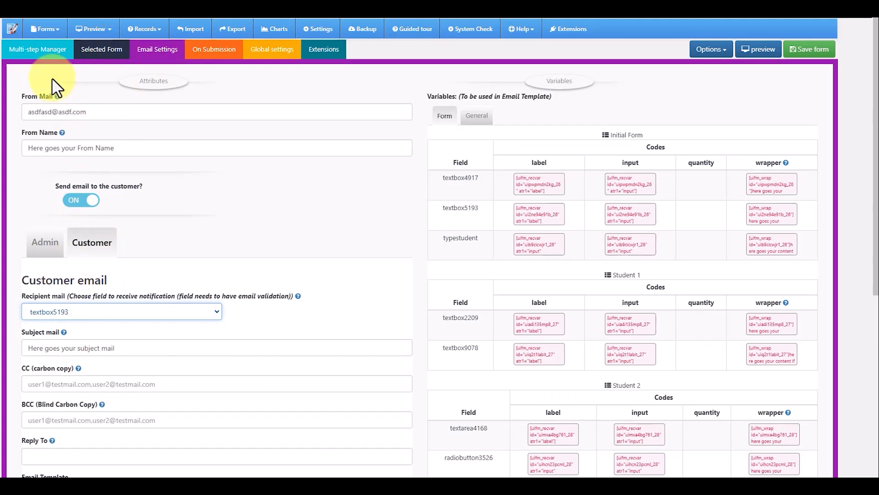
Change the field name of the Initial Form's Email field to mail
left_click(42, 51)
left_click(164, 183)
left_click(158, 200)
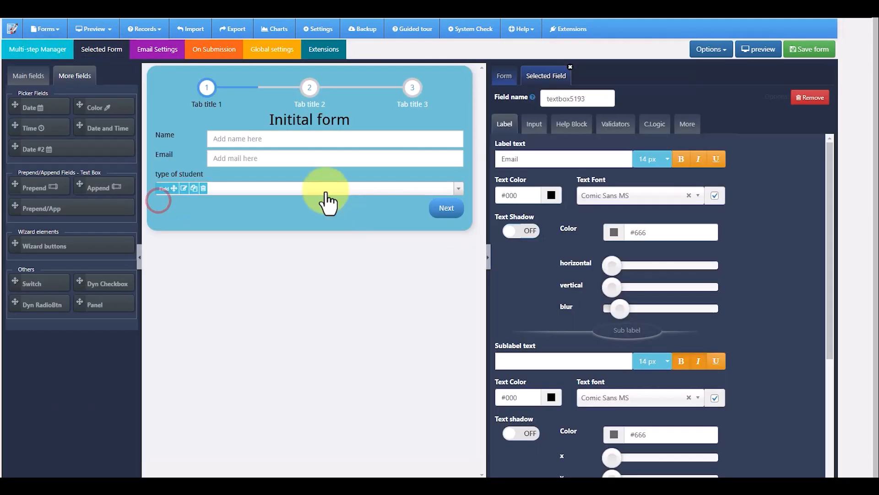
left_click(182, 165)
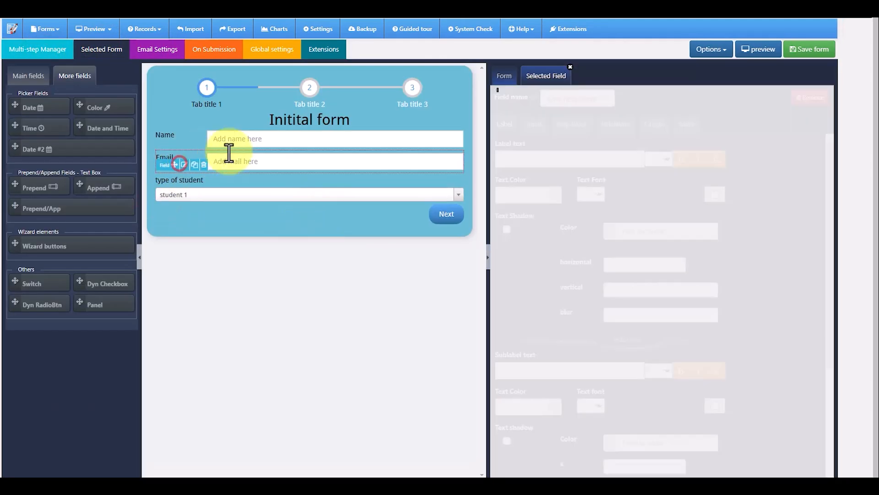
left_click_drag(591, 100, 544, 102)
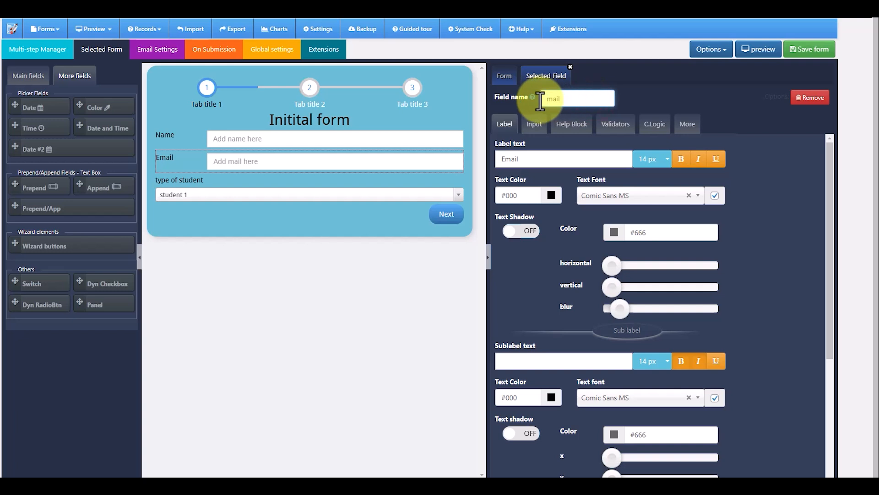
Reselect textbox5193 as the recipient field in the customer email settings
left_click(138, 54)
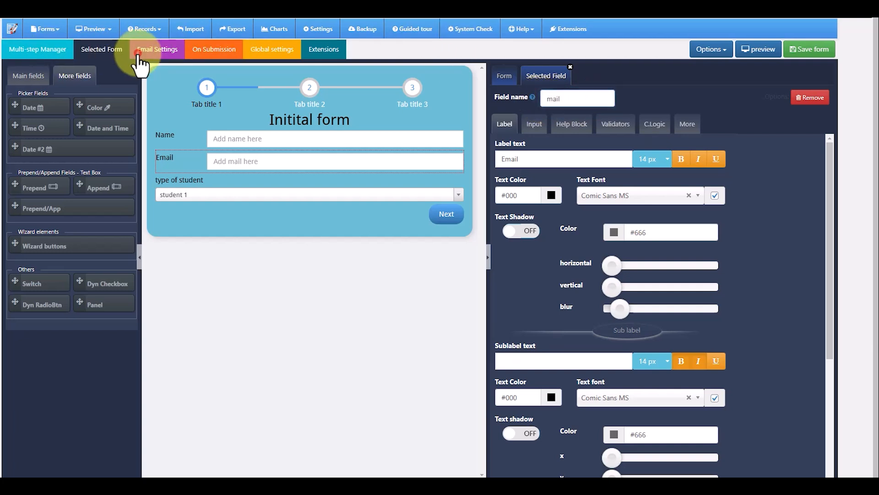
left_click(157, 313)
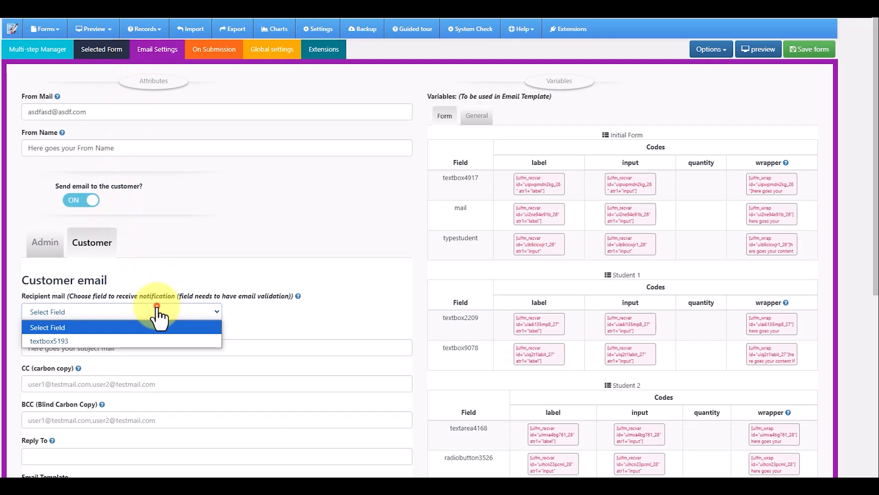
left_click(64, 334)
left_click(96, 317)
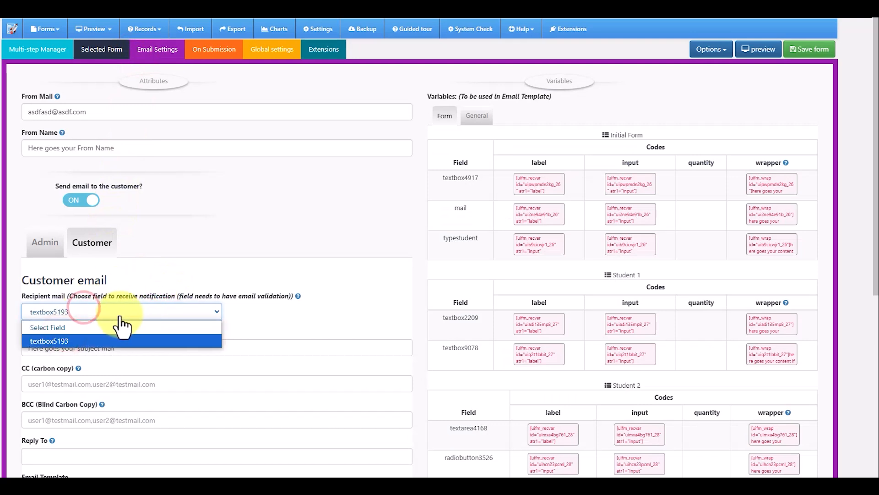
left_click(49, 339)
left_click(65, 311)
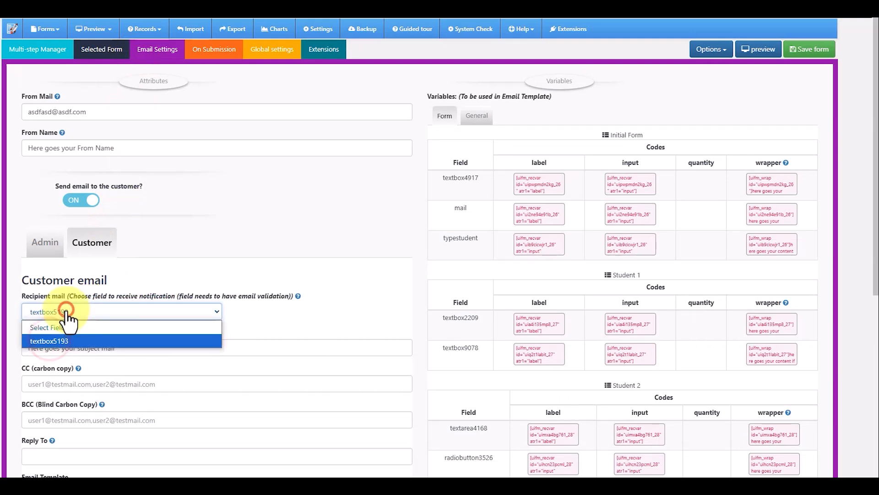
left_click(61, 341)
Review the admin email, success message, Recaptcha v3, additional CSS and JavaScript, and webhook settings
left_click(45, 242)
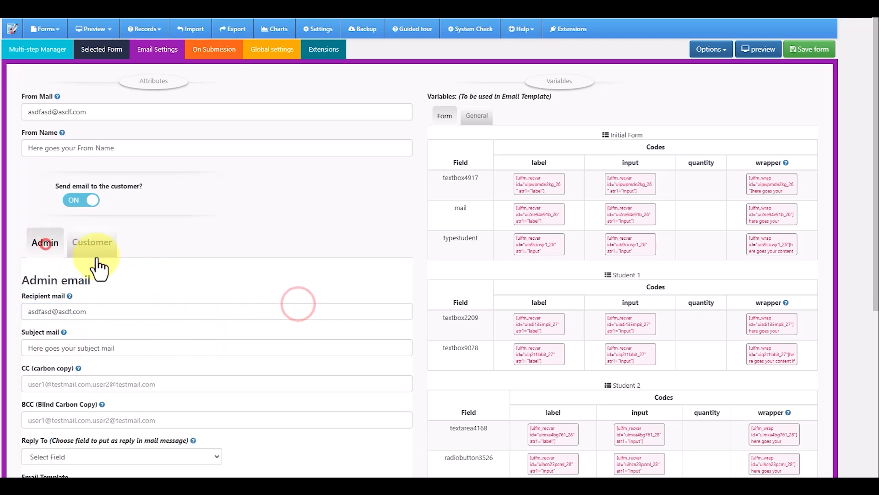
scroll(301, 293, "down", 4)
scroll(381, 288, "down", 2)
scroll(359, 293, "up", 6)
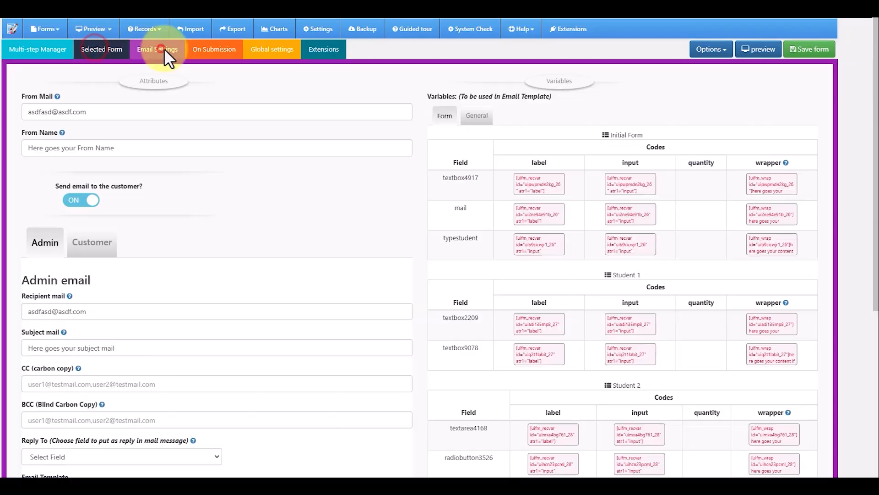
left_click(222, 50)
left_click(200, 162)
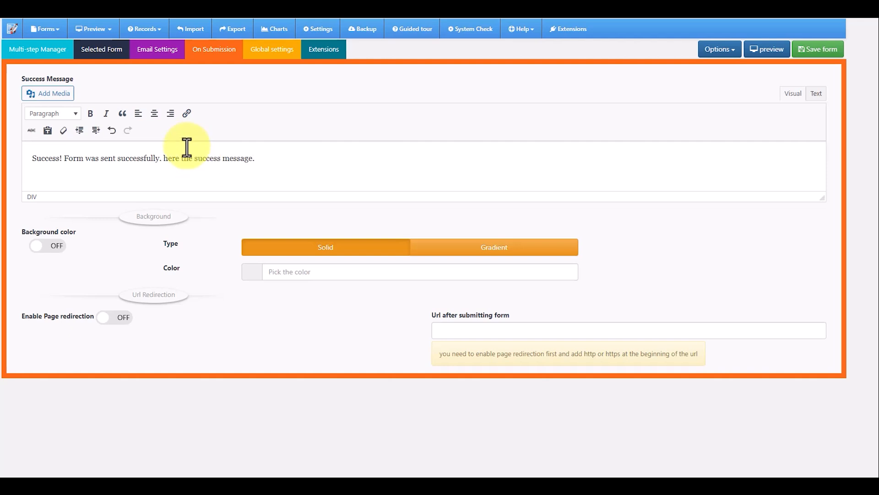
left_click(270, 49)
left_click(66, 71)
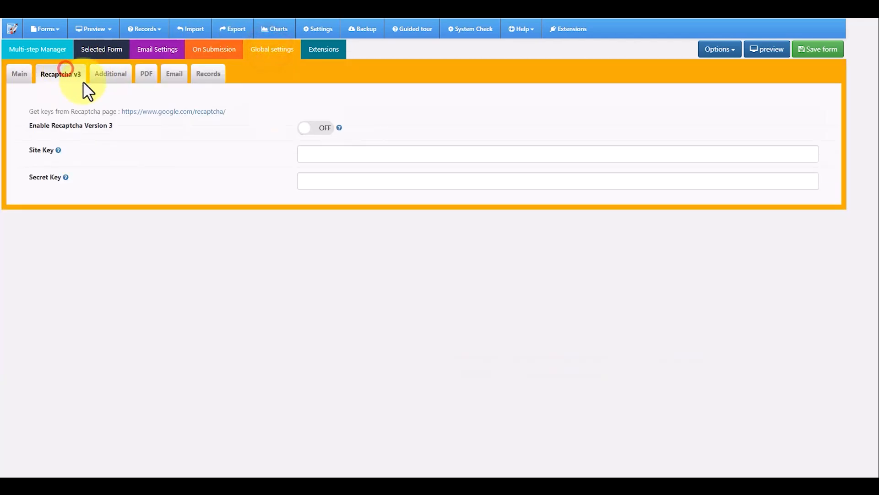
left_click(112, 80)
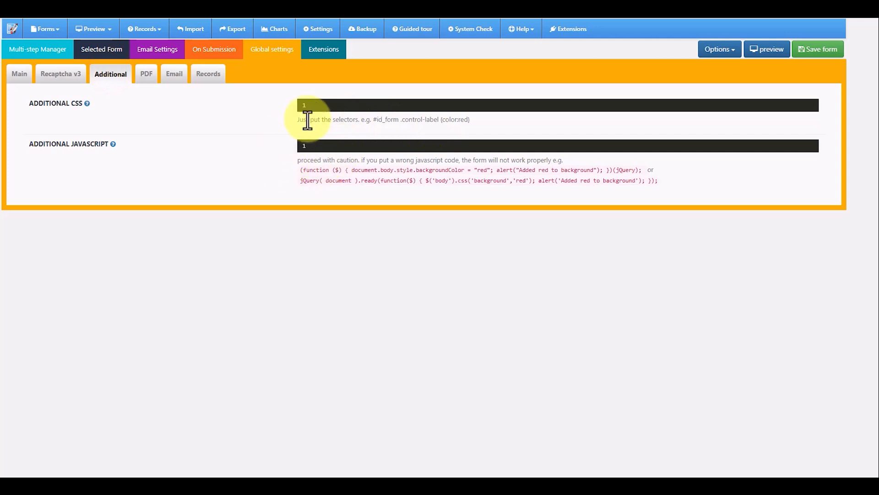
left_click(326, 51)
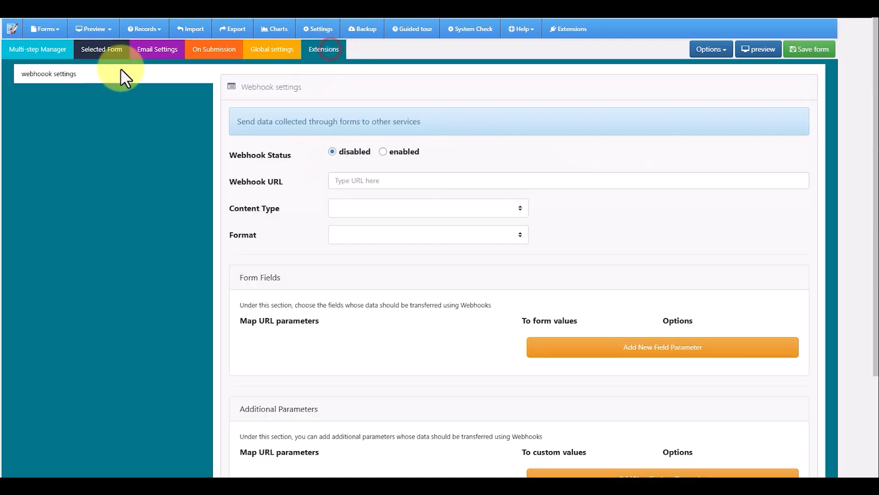
Reopen the Initial Form, save the whole form and return to the form editor
left_click(28, 45)
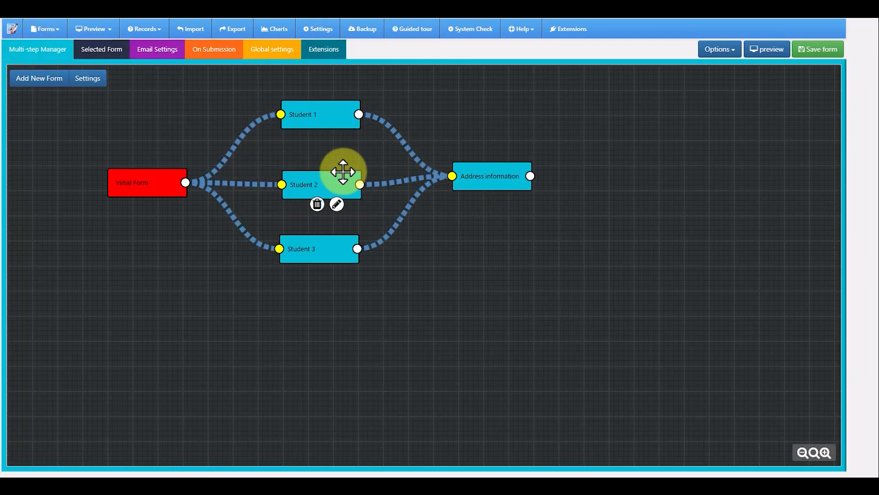
left_click(161, 201)
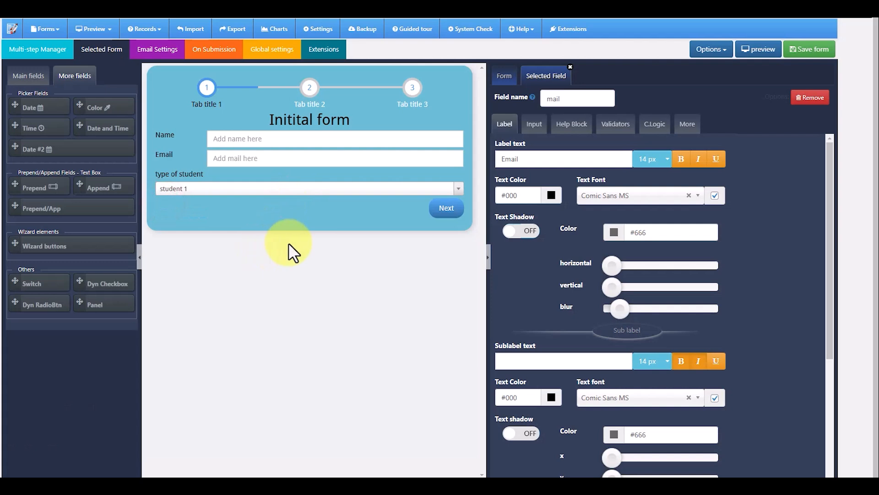
left_click(806, 52)
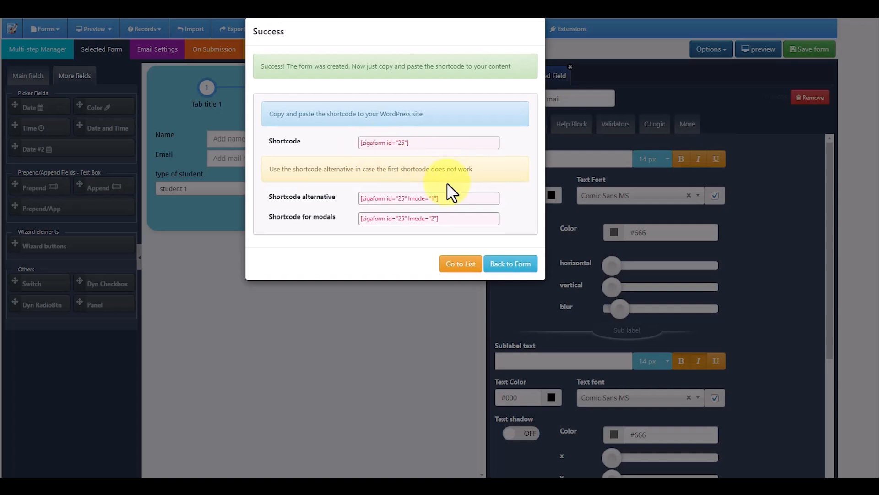
left_click(510, 265)
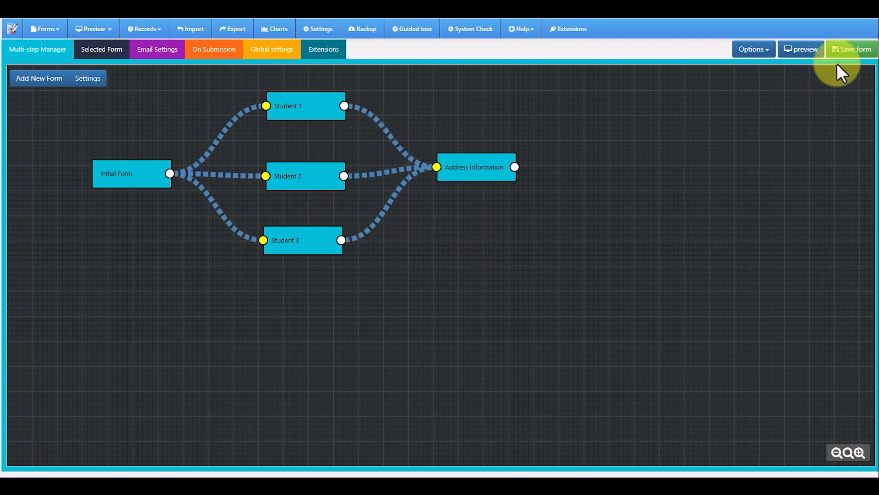
Preview the form, enter test as the name and a valid email, choose student 3, and continue to the second page
left_click(805, 49)
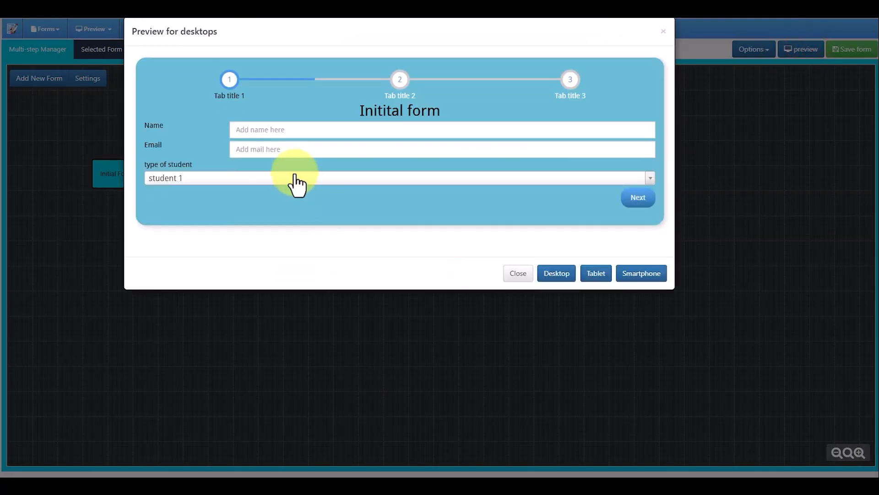
left_click(637, 197)
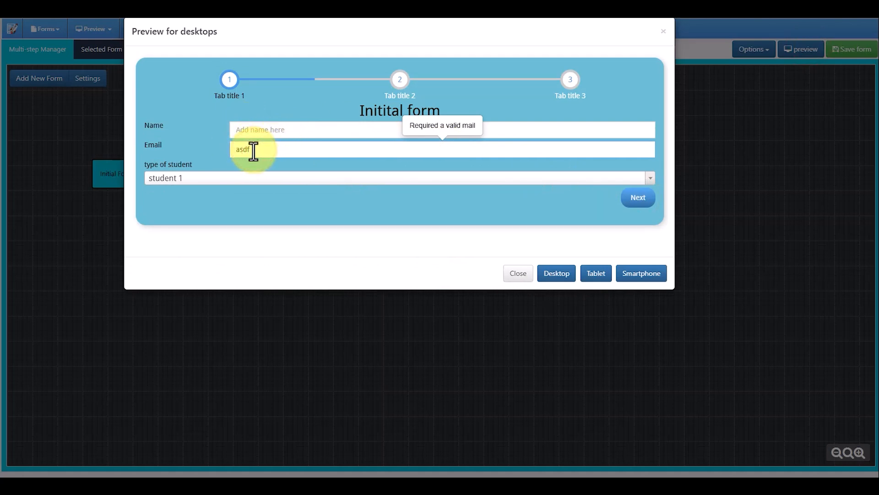
type("asdf@asdf.colm")
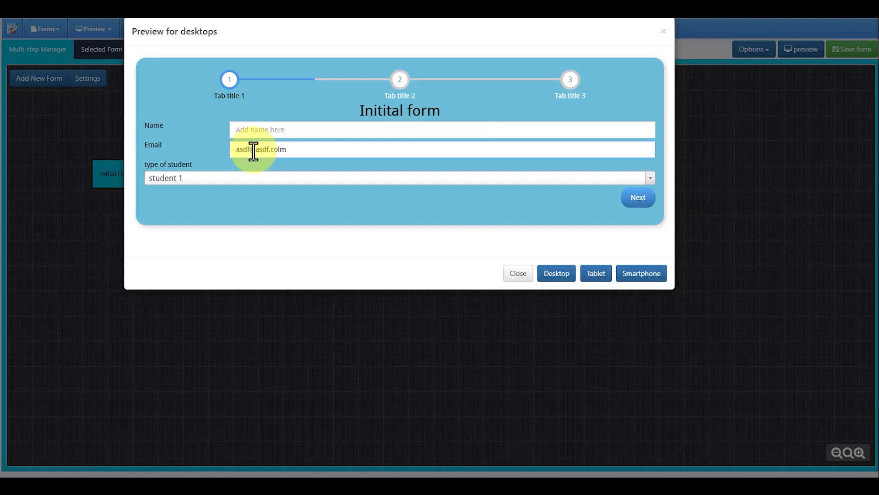
left_click(250, 130)
type("test")
left_click(243, 180)
left_click(175, 163)
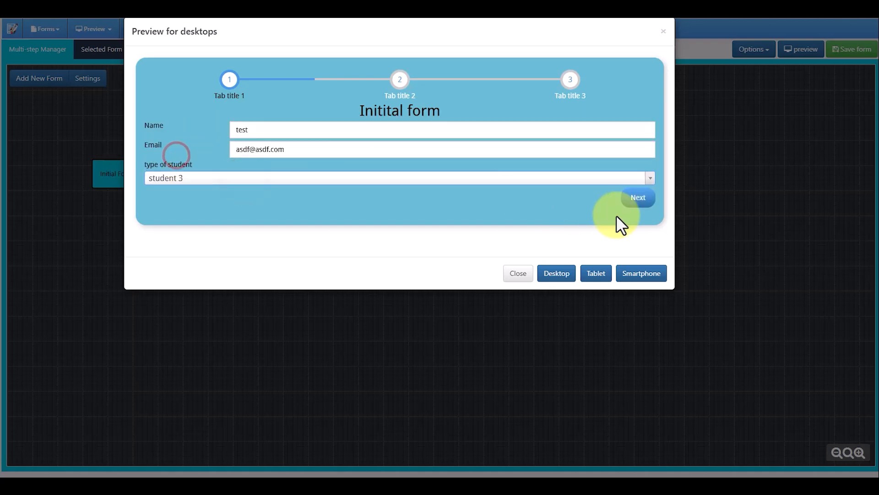
left_click(641, 198)
Choose New option2 in the Student 3 page's Products list and continue to Address information
left_click(233, 140)
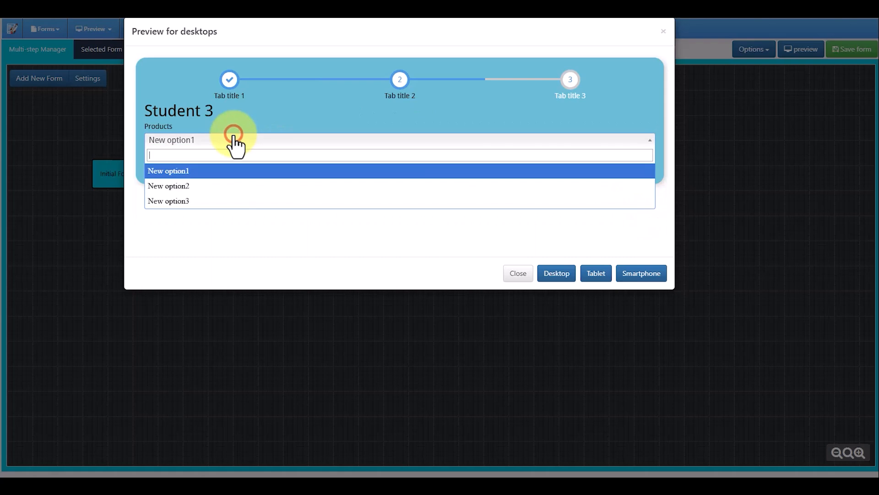
left_click(184, 108)
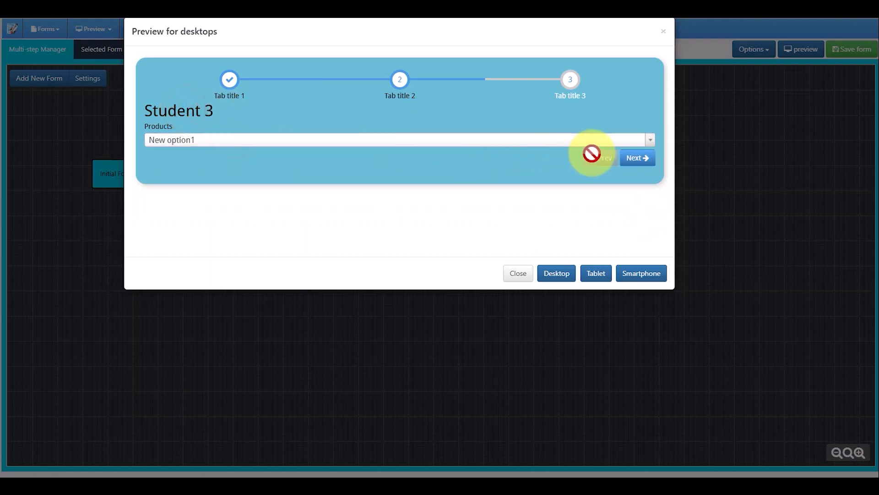
left_click(195, 140)
left_click(185, 185)
left_click(639, 157)
Fill in a sample address, accept the terms and conditions, submit the form and close the preview
left_click(293, 133)
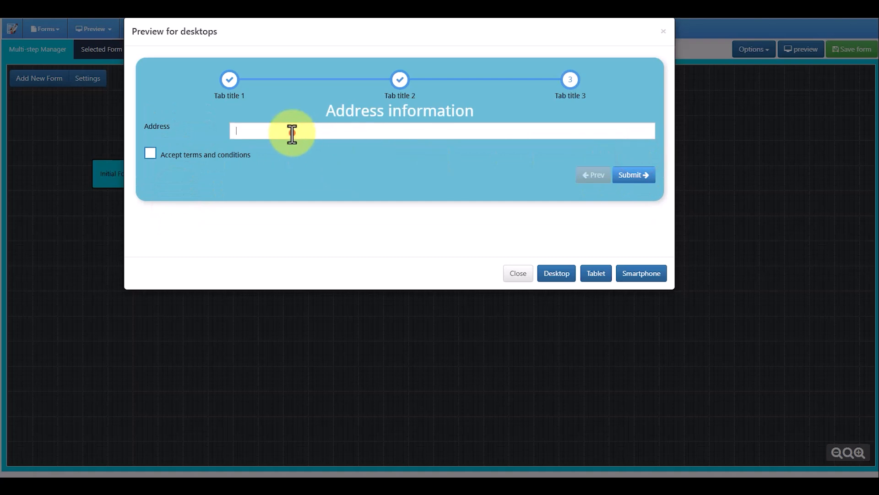
left_click(631, 174)
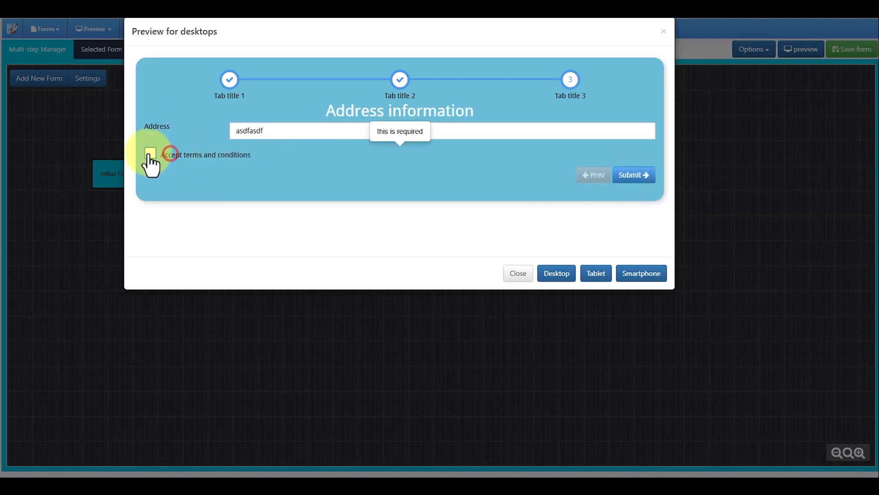
left_click(147, 153)
left_click(633, 174)
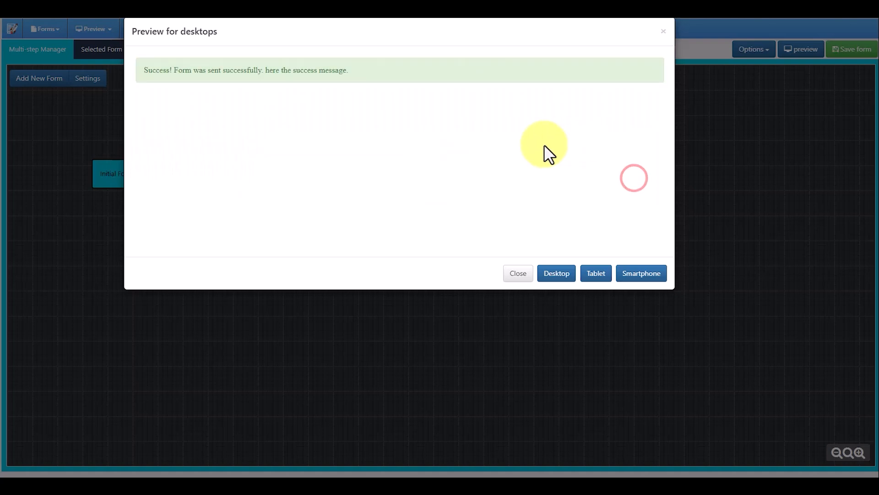
left_click_drag(210, 70, 428, 90)
left_click(518, 274)
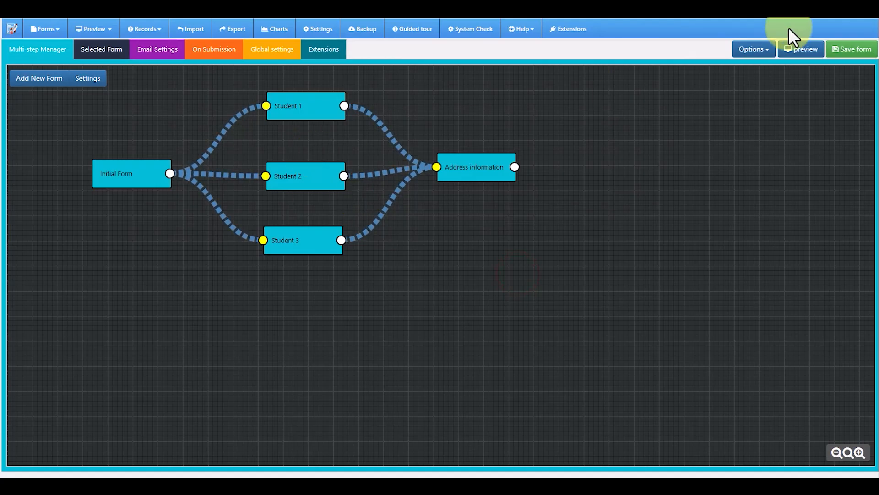
Preview the form again with test as the name, a valid email and student 2, and continue to the second page
left_click(800, 49)
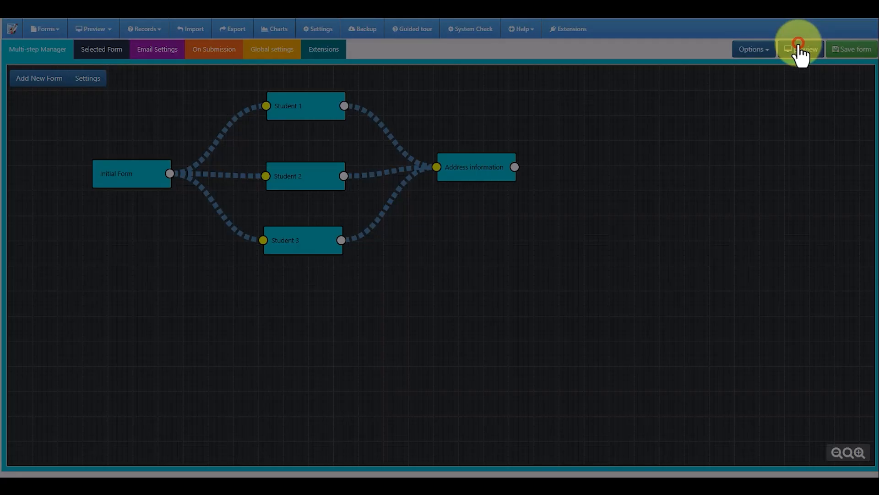
left_click(257, 128)
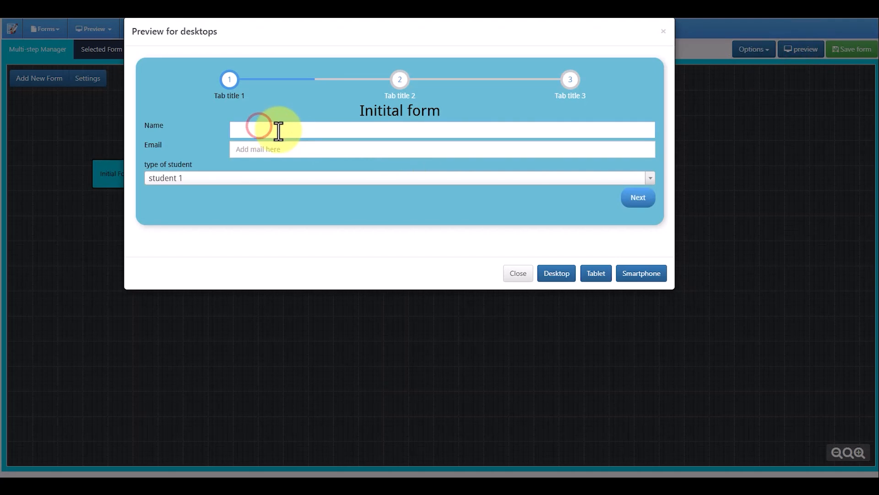
type("test")
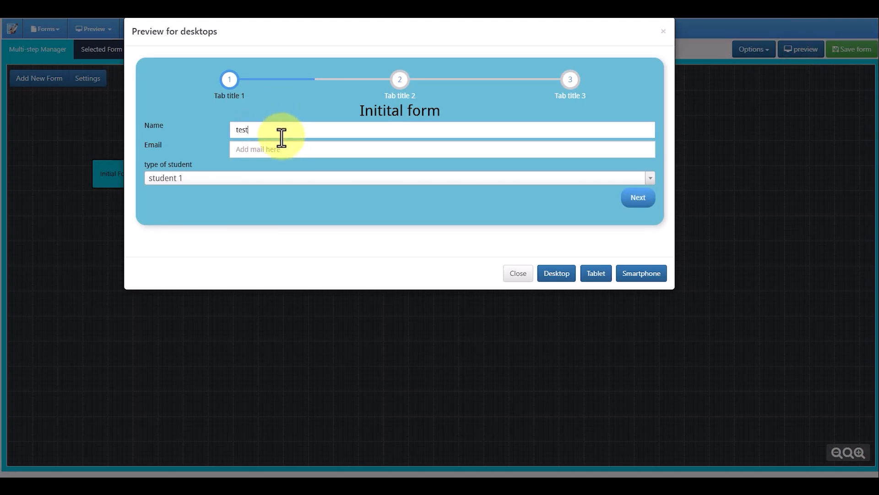
left_click(256, 155)
type("asdf@asdf.com")
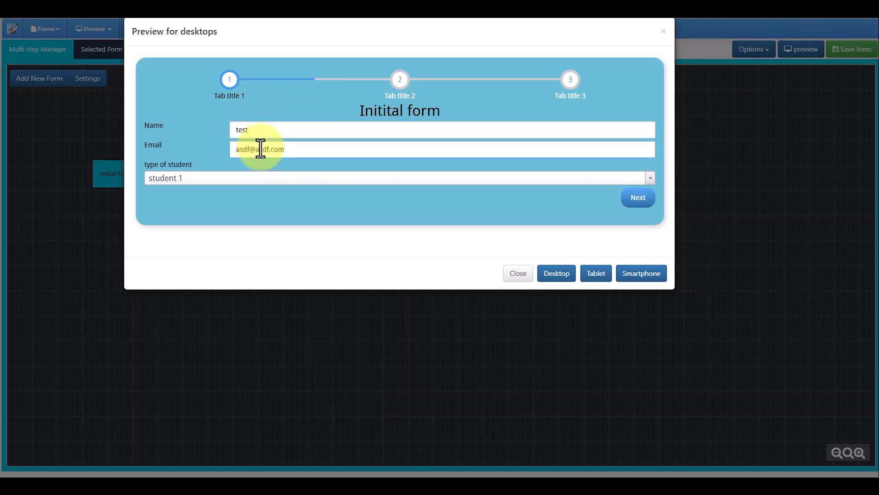
left_click(208, 179)
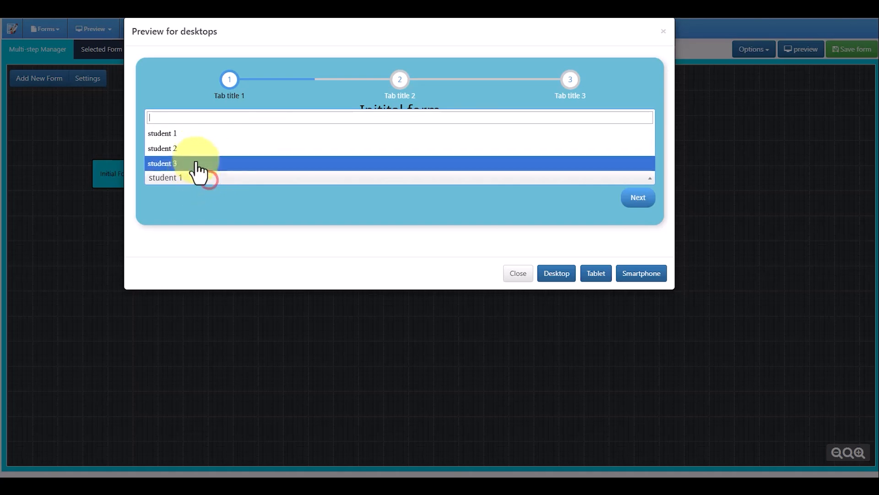
left_click(180, 147)
left_click(638, 197)
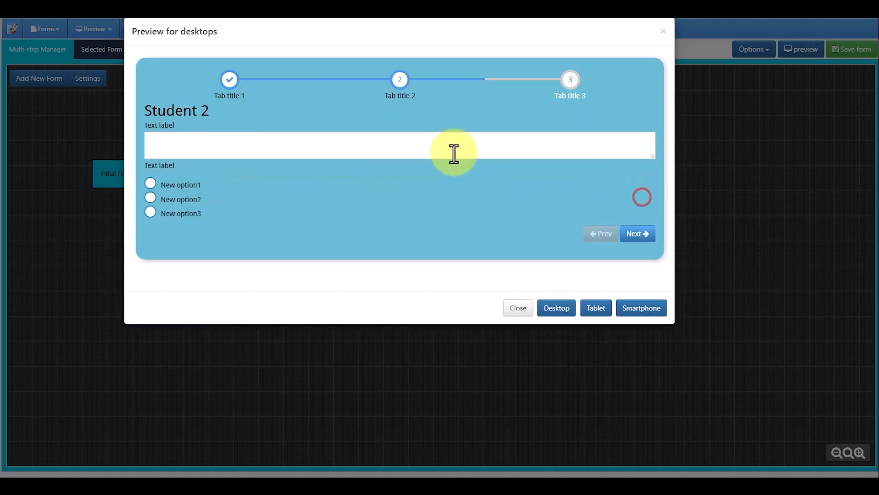
Enter test in the Student 2 page's text area, choose New option2 and continue to Address information
left_click_drag(203, 111, 155, 111)
left_click(182, 145)
type("test")
left_click(150, 198)
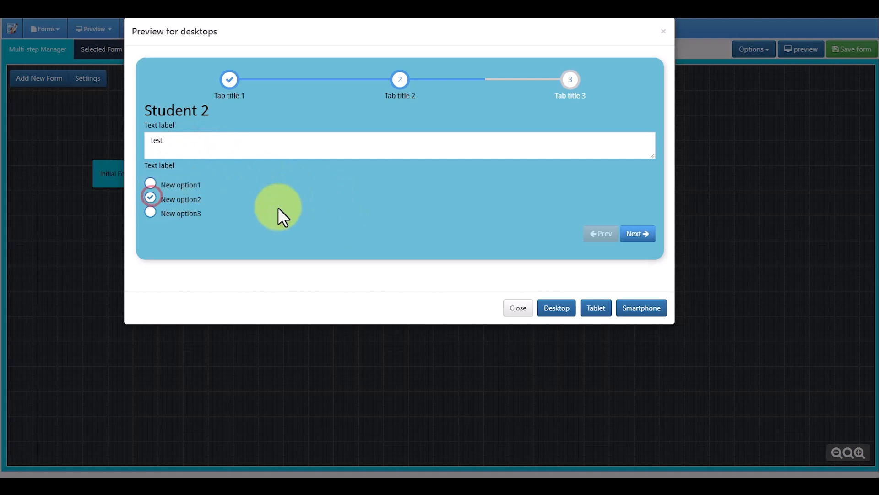
left_click(631, 234)
Complete the Student 2 test with a sample address and accepted terms, submit it and close the preview
left_click(294, 130)
type("asdfasdfa sdfas dfasdf")
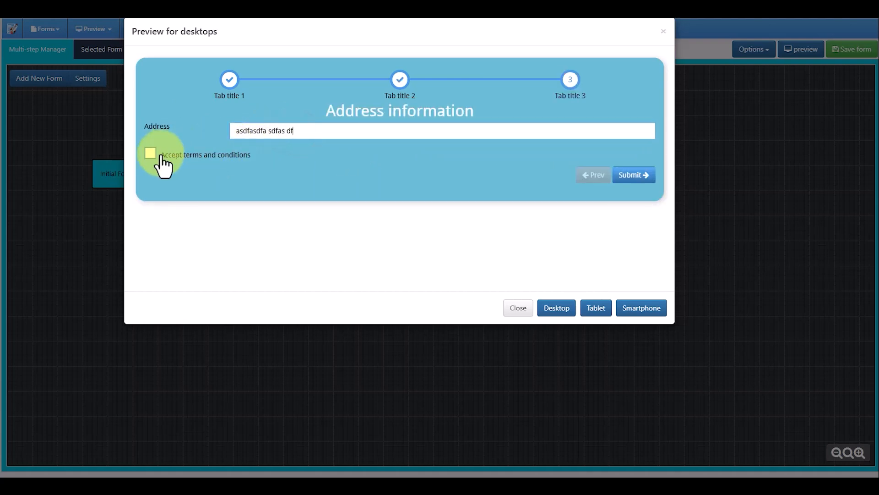
left_click(150, 153)
left_click(634, 178)
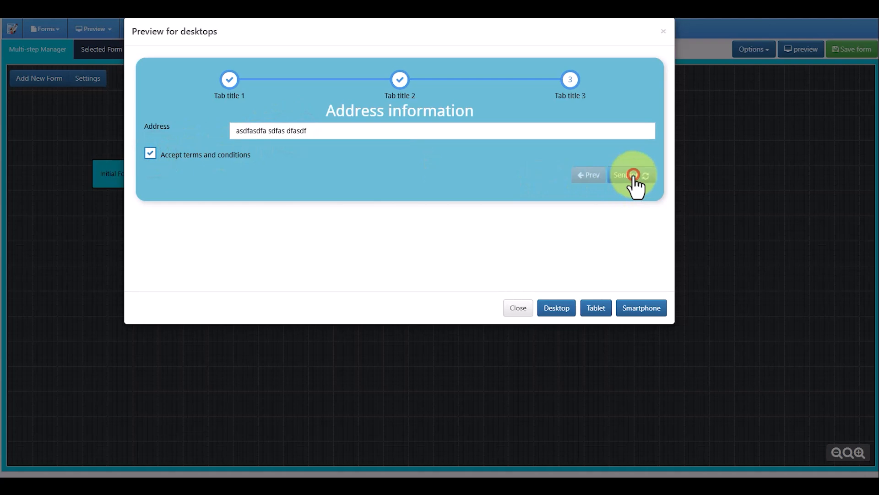
left_click_drag(167, 70, 383, 67)
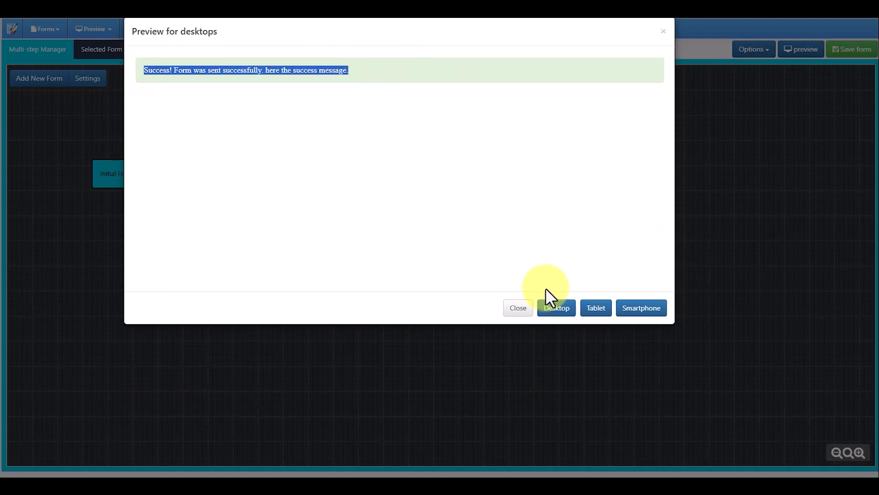
left_click(525, 307)
Open the newest multi step form record from the records list and examine its submitted form data
left_click(152, 32)
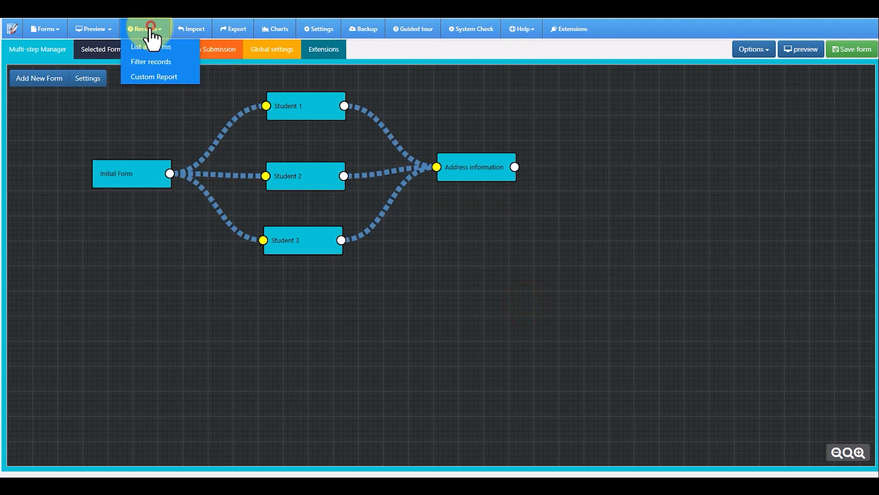
left_click(148, 48)
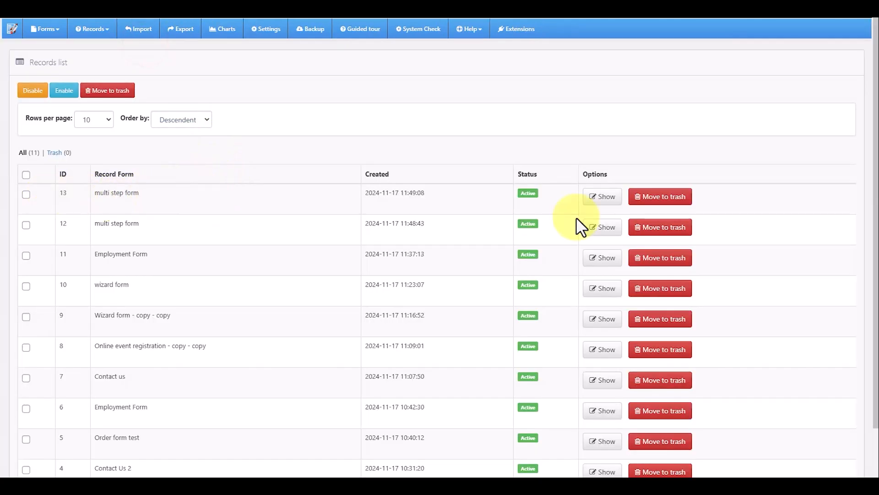
left_click(591, 197)
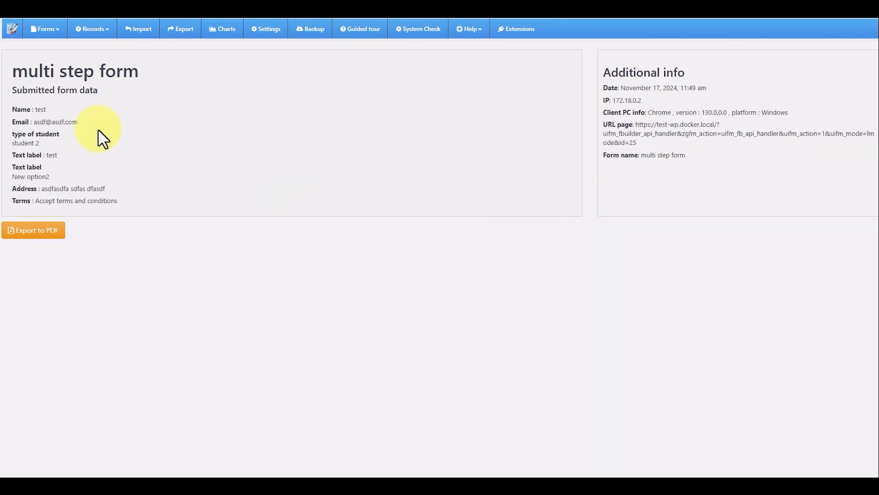
left_click_drag(12, 68, 149, 202)
left_click(149, 202)
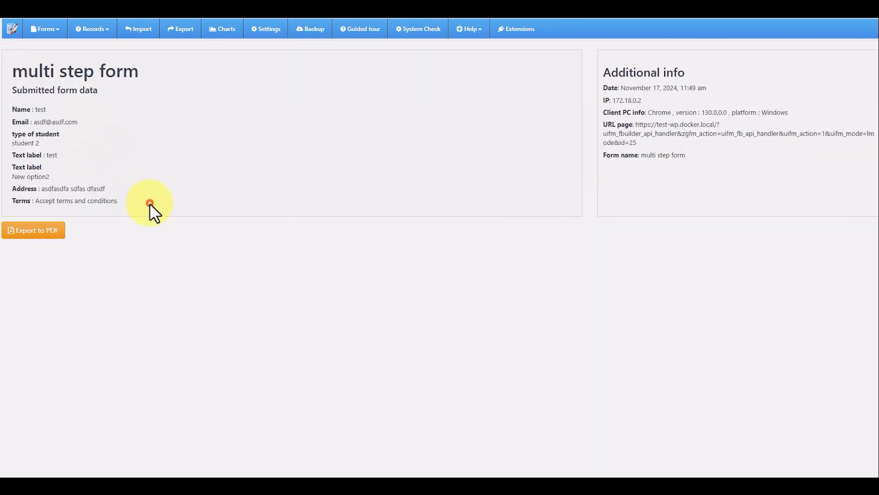
left_click(107, 128)
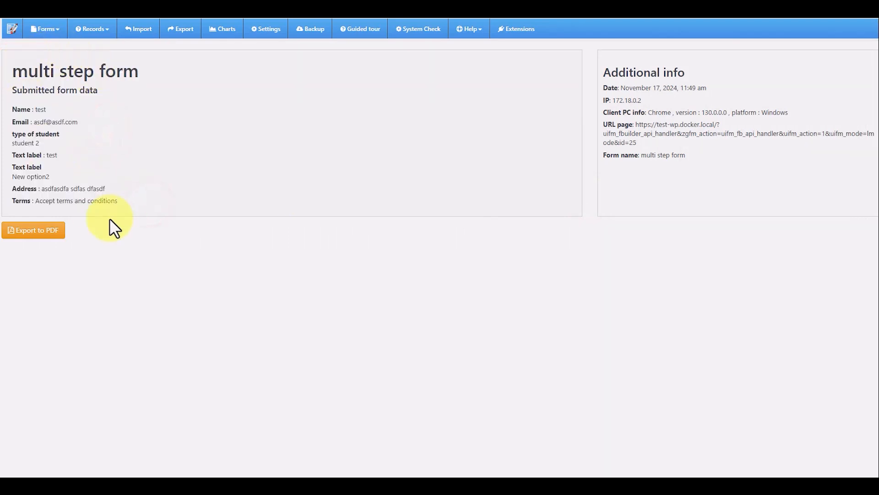
Open the newest Employment Form from the forms list and examine its step flow and Initial Form
left_click(46, 32)
left_click(60, 62)
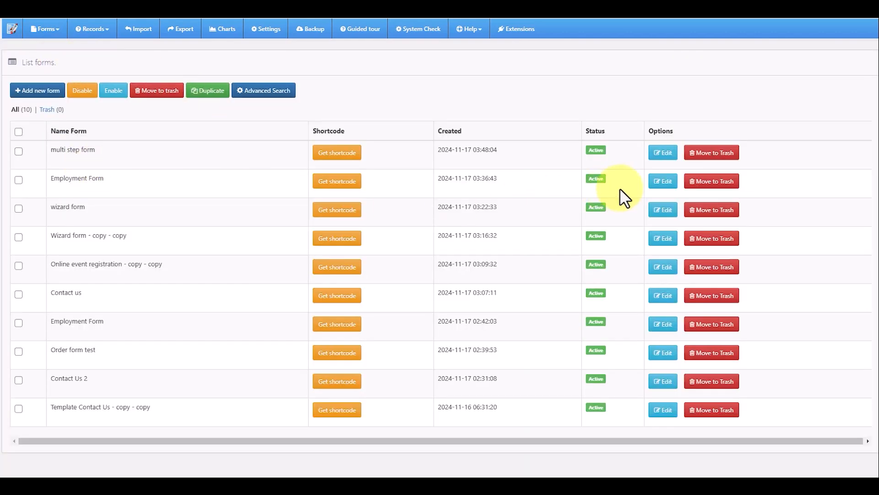
left_click(650, 182)
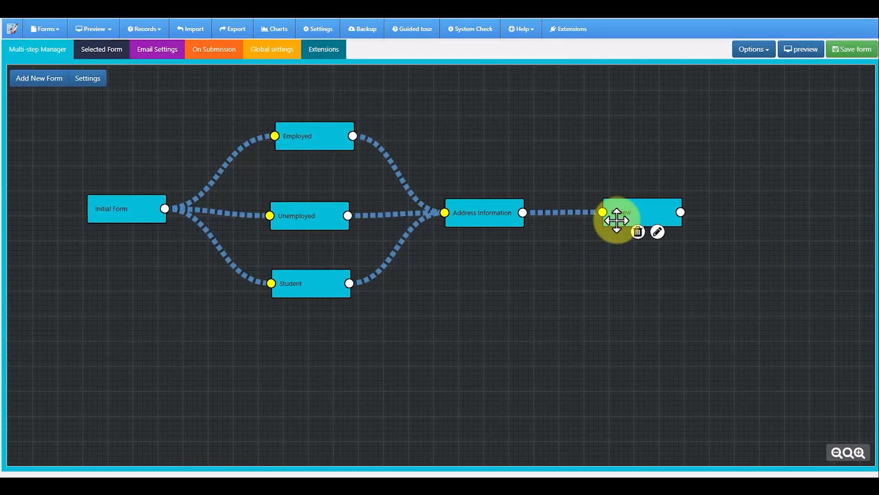
left_click(97, 51)
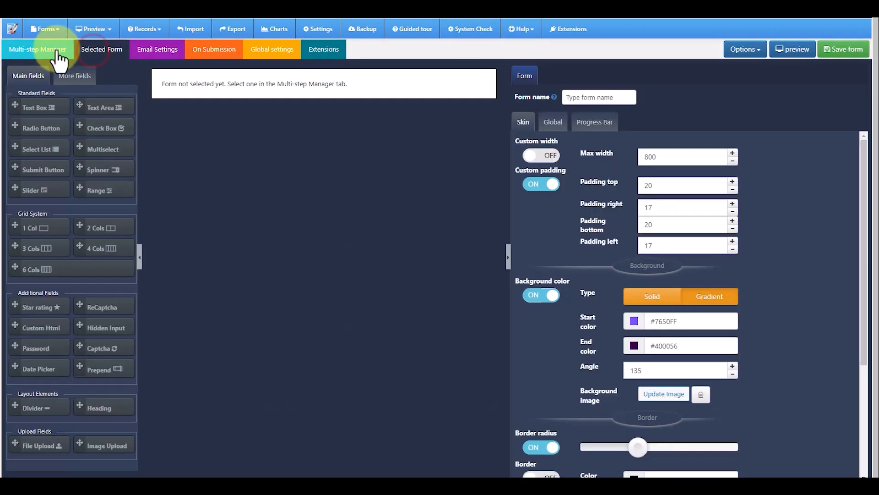
left_click(38, 46)
double_click(137, 216)
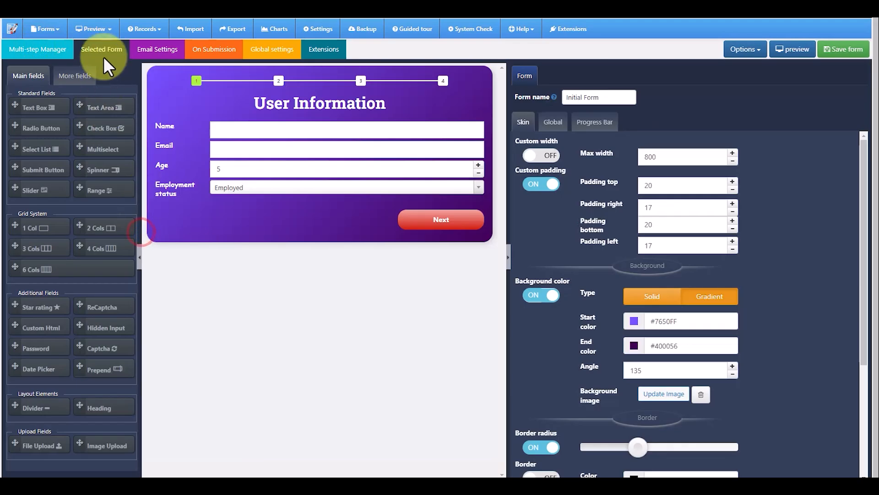
left_click(47, 47)
Reopen the multi step form for editing and shift the Initial Form node slightly away from the student nodes
left_click(53, 29)
left_click(64, 62)
left_click(653, 148)
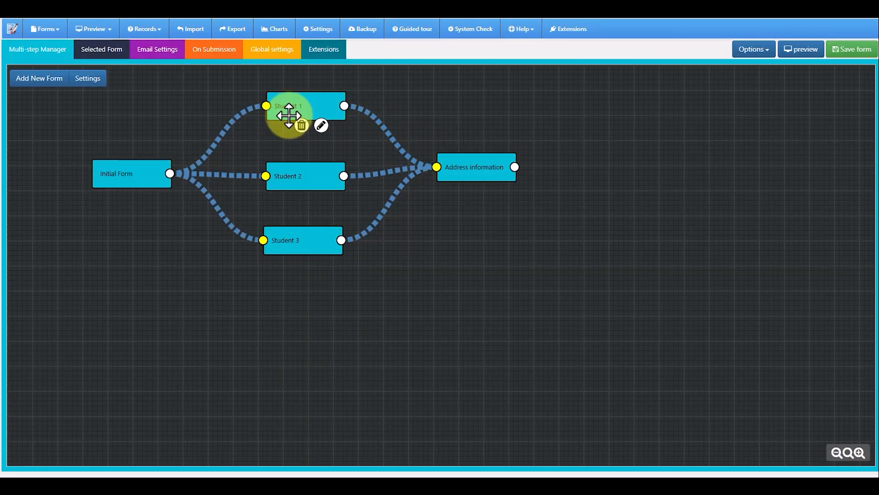
left_click(302, 109)
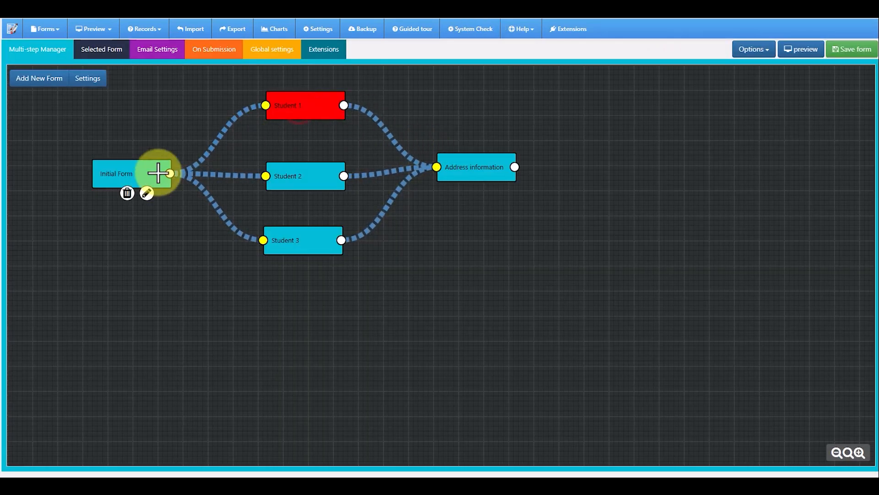
left_click_drag(158, 174, 147, 173)
Add two new forms, Form 6 and Form 7, beyond Address information and connect Address information to both
left_click(39, 78)
left_click_drag(64, 118, 639, 141)
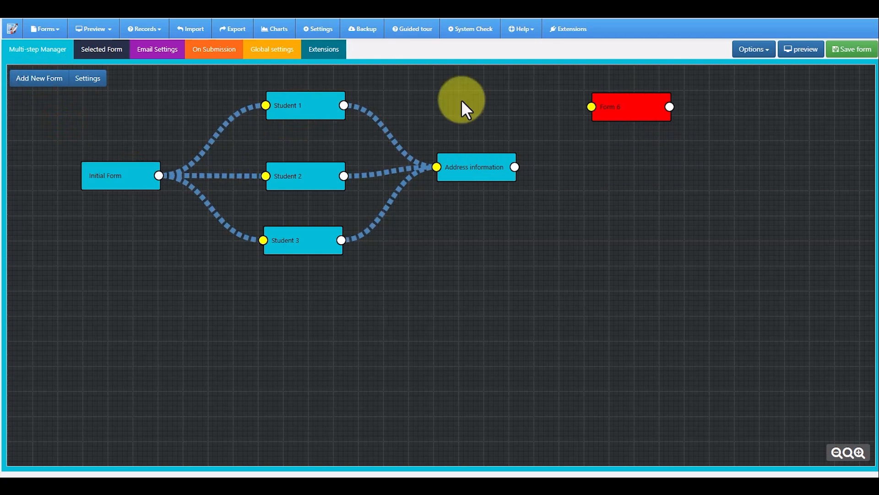
left_click(39, 82)
left_click_drag(46, 133, 579, 203)
left_click_drag(515, 167, 591, 107)
left_click_drag(515, 167, 579, 202)
left_click_drag(601, 204, 625, 216)
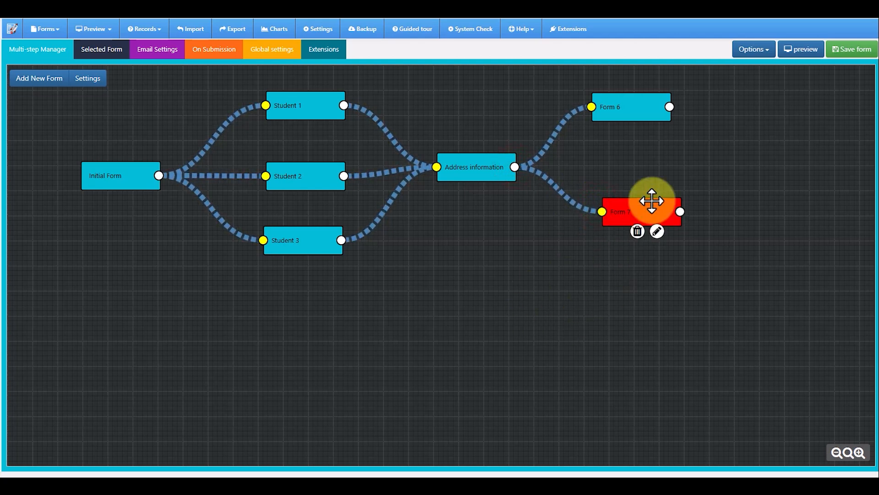
Add Form 8 at the end of the flow and connect both Form 6 and Form 7 to it
left_click(40, 79)
left_click_drag(62, 138, 744, 145)
left_click_drag(670, 107, 724, 145)
left_click_drag(680, 211, 724, 146)
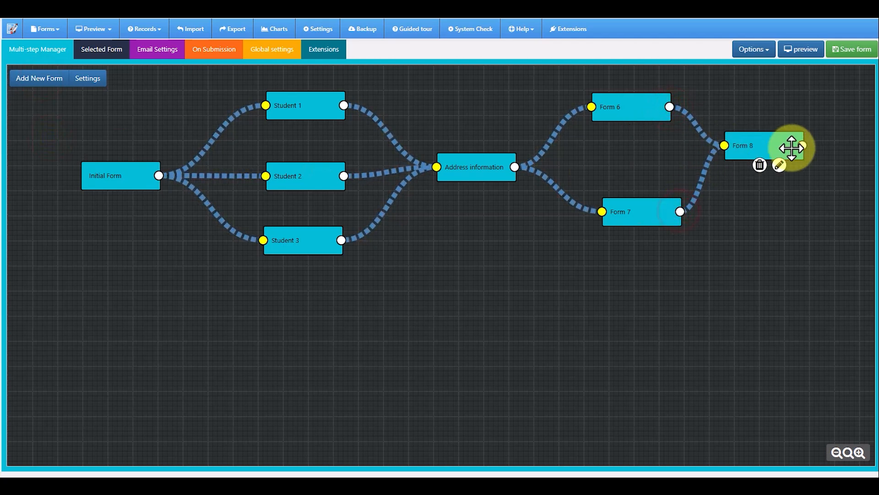
left_click_drag(792, 147, 809, 173)
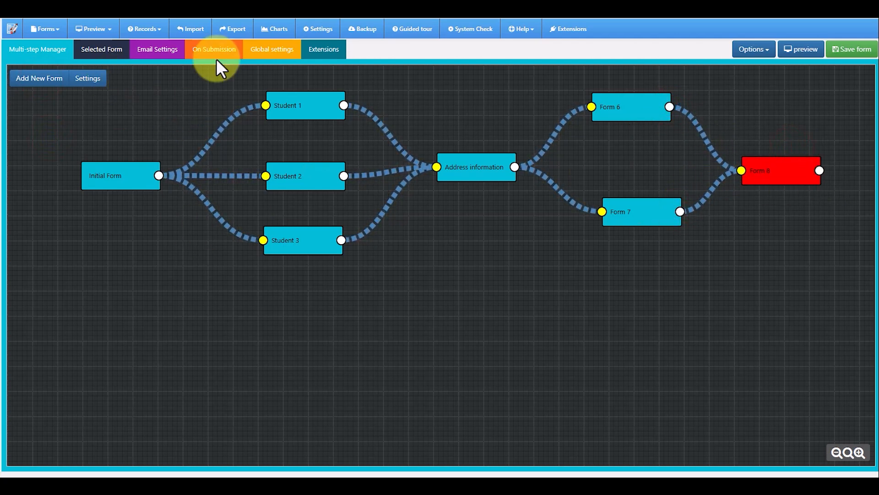
Leave the multi-step editor and return to the list of forms
left_click(48, 30)
left_click(51, 61)
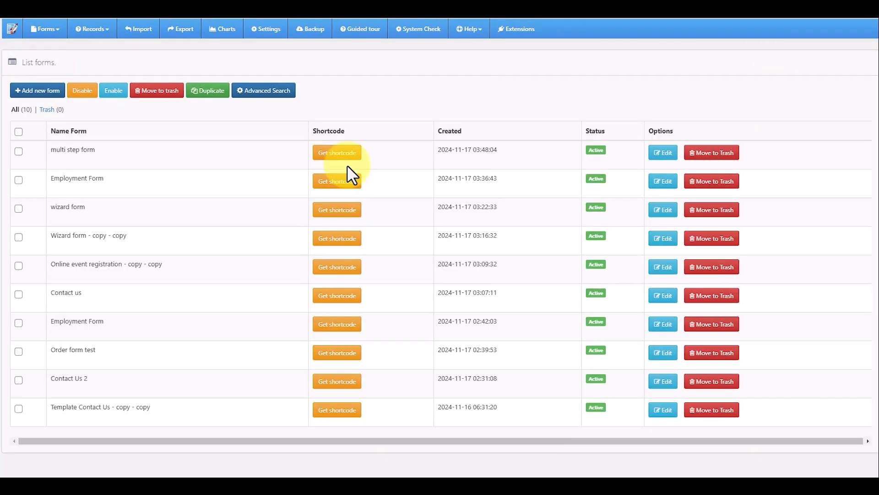